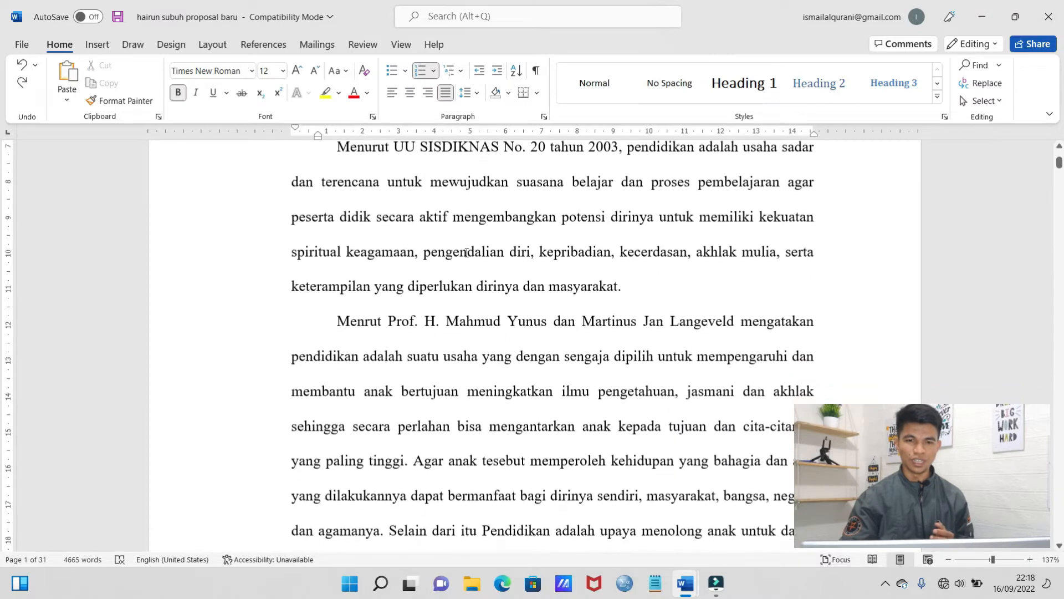
- Clear the formatting of the paragraphs after the first body paragraph, through the "Amanah Undang-Undang" paragraph on page 2
scroll(501, 281, up, 7)
scroll(604, 352, down, 1)
scroll(604, 352, down, 2)
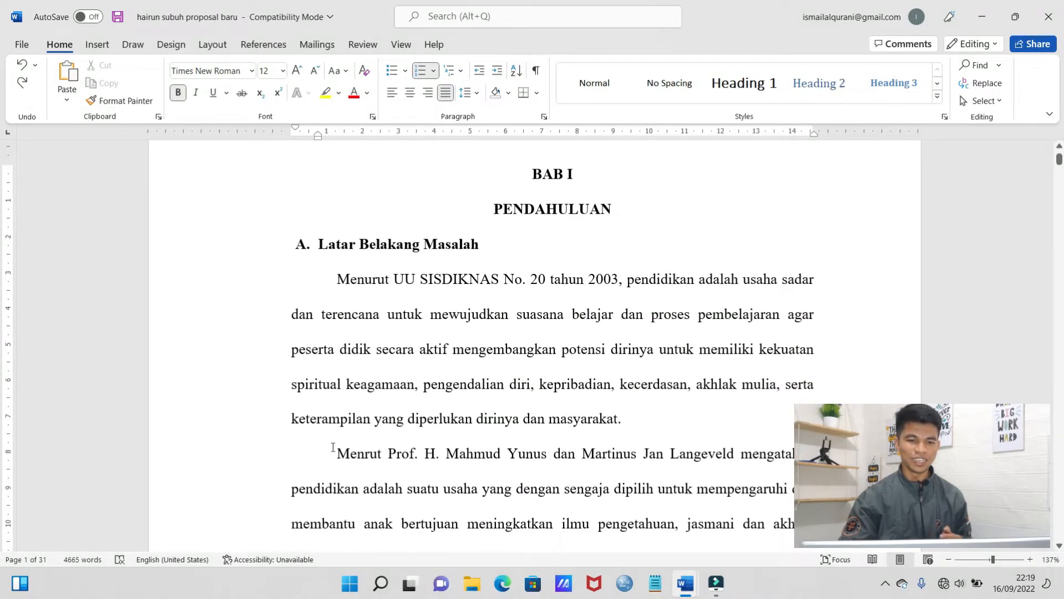
drag(338, 454, 552, 330)
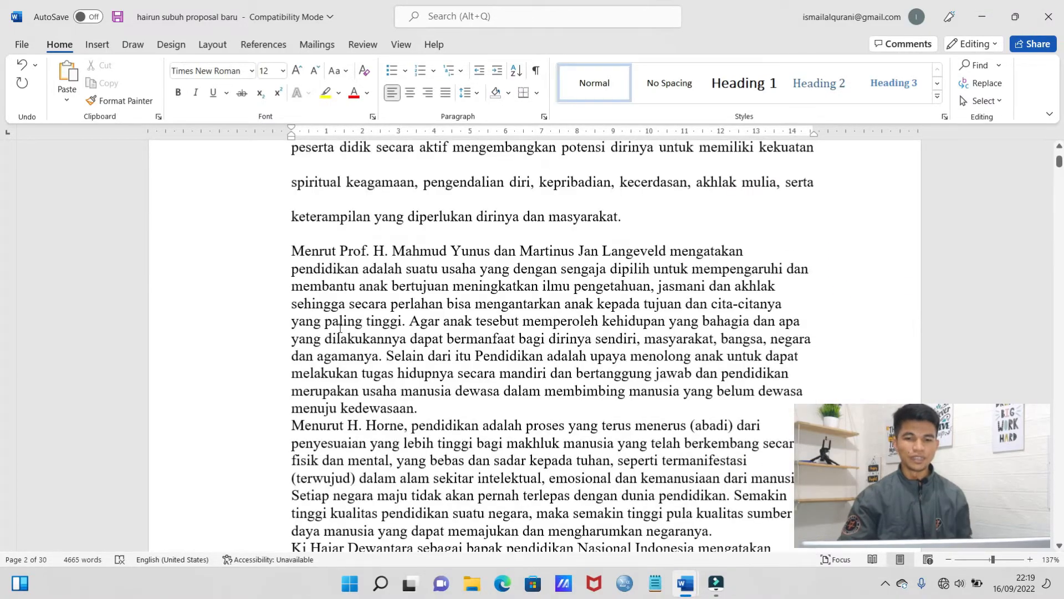
scroll(340, 313, up, 4)
scroll(341, 313, up, 1)
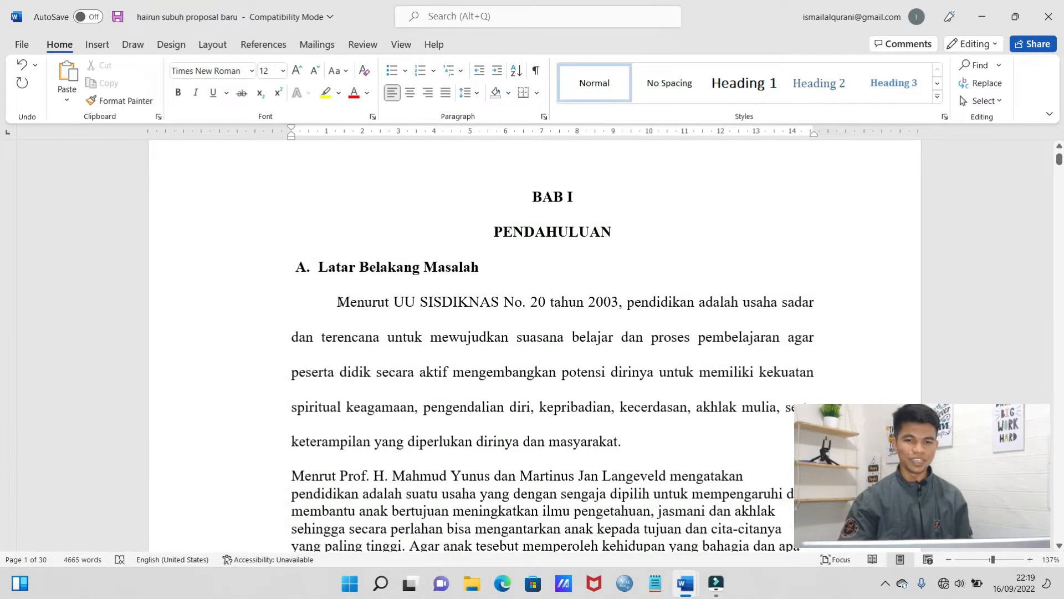
- Compare the indentation, alignment and line spacing of the first body paragraph with the unformatted paragraphs below it
drag(338, 302, 687, 438)
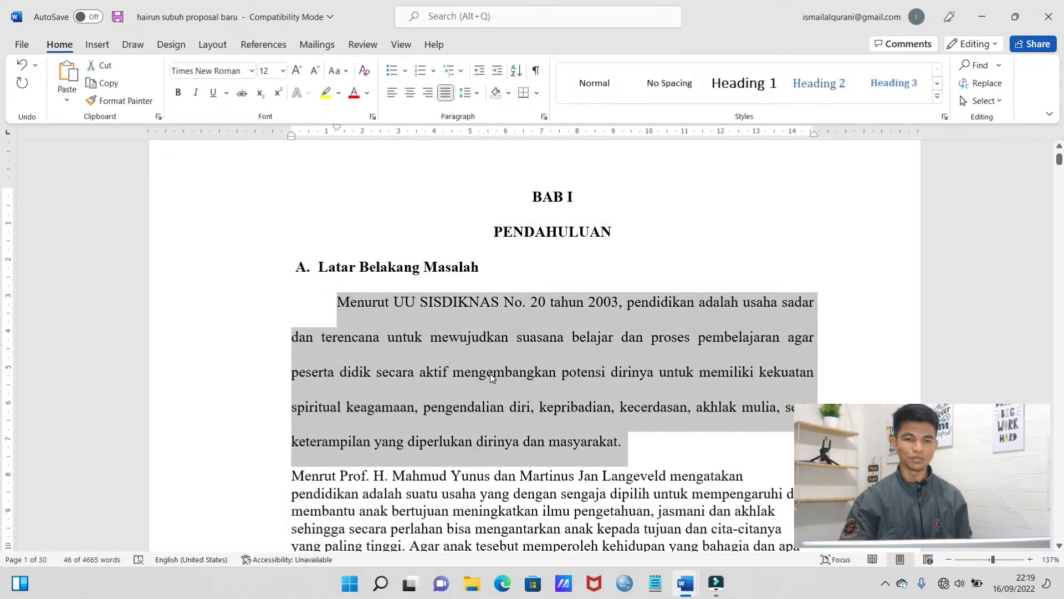
click(493, 376)
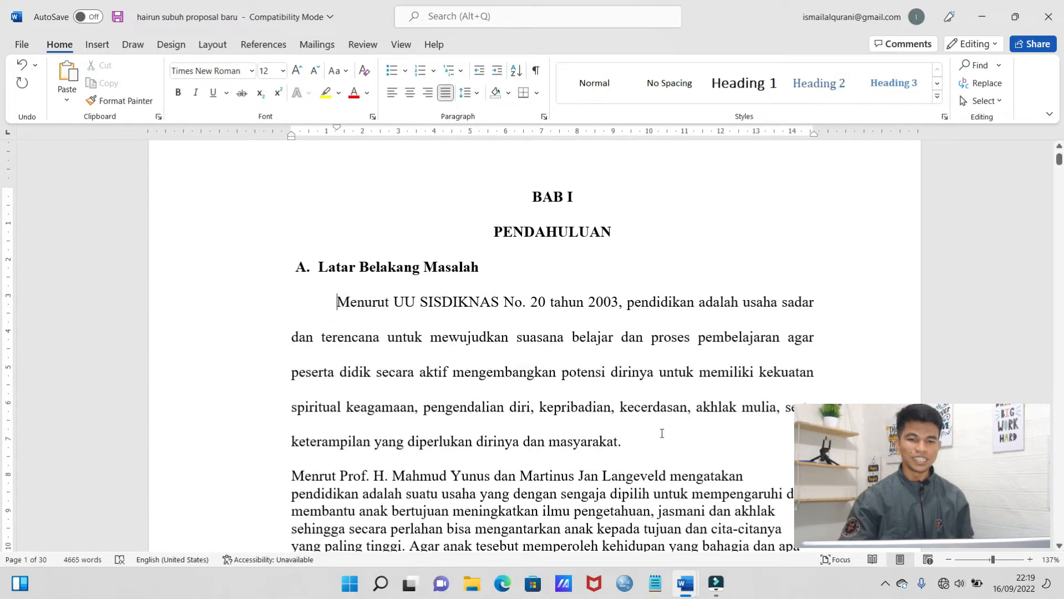
scroll(661, 433, down, 3)
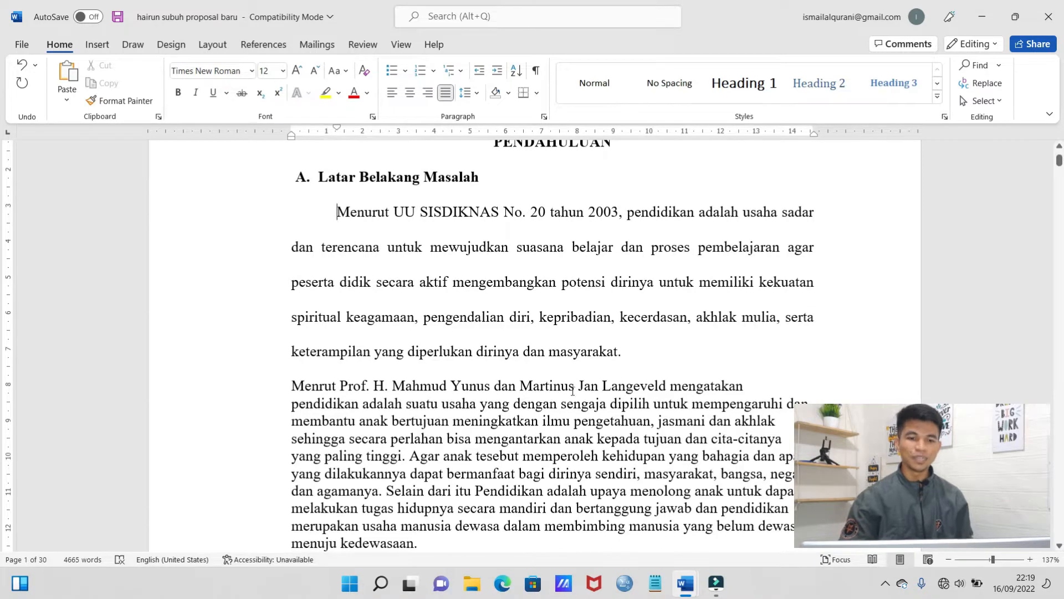
scroll(572, 391, down, 3)
scroll(560, 377, up, 6)
scroll(551, 364, down, 4)
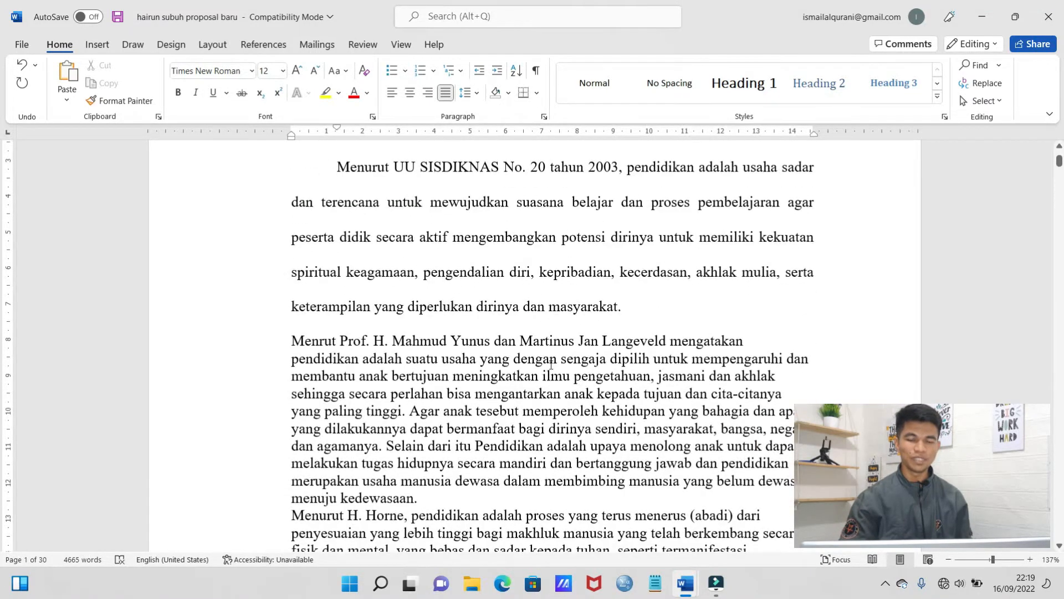
scroll(550, 364, up, 2)
drag(337, 212, 627, 351)
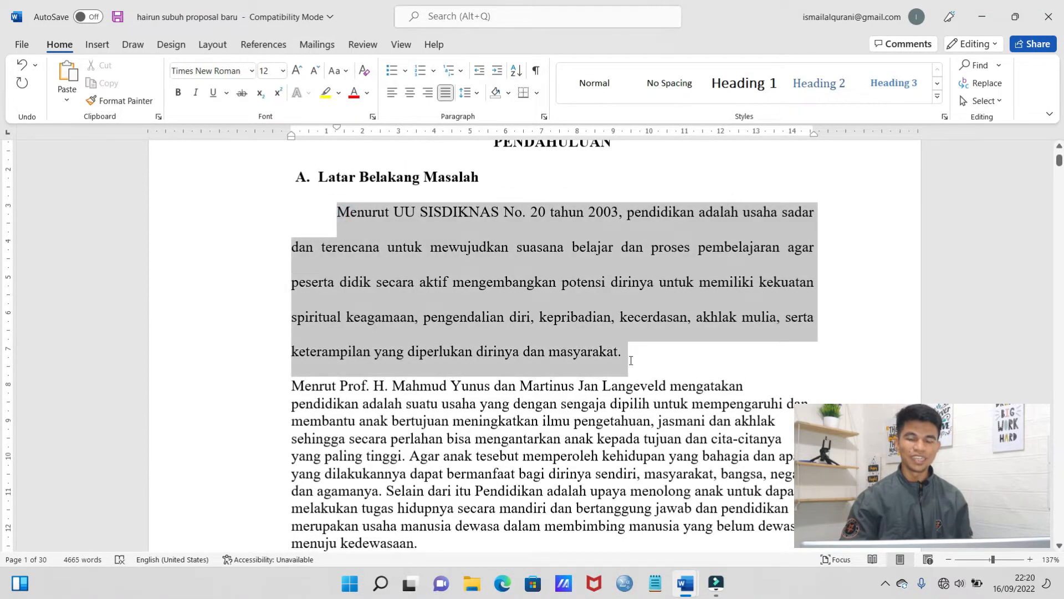
click(583, 274)
drag(646, 357, 404, 237)
click(404, 237)
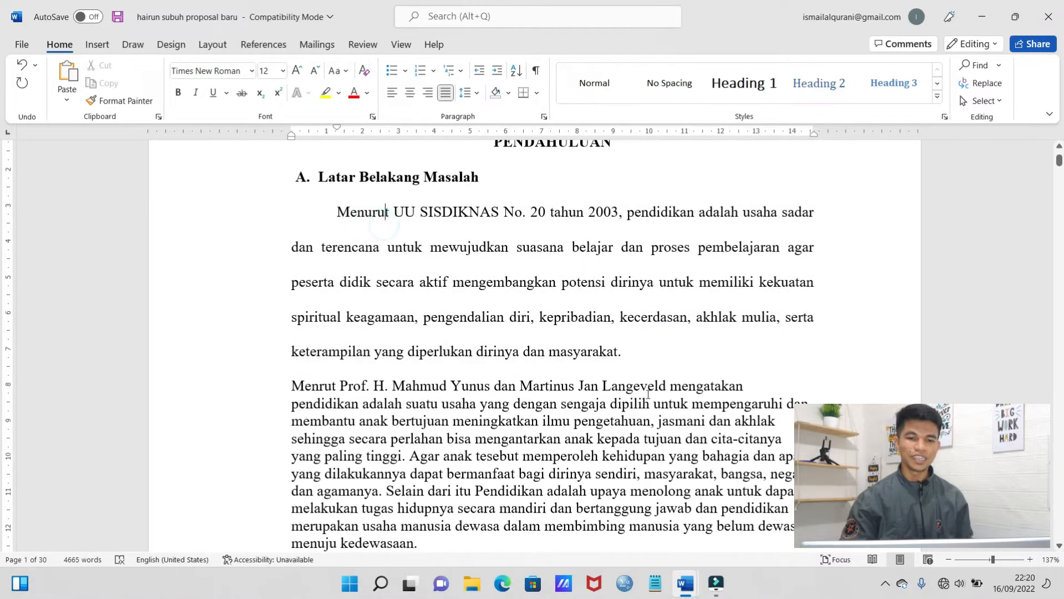
scroll(651, 391, down, 8)
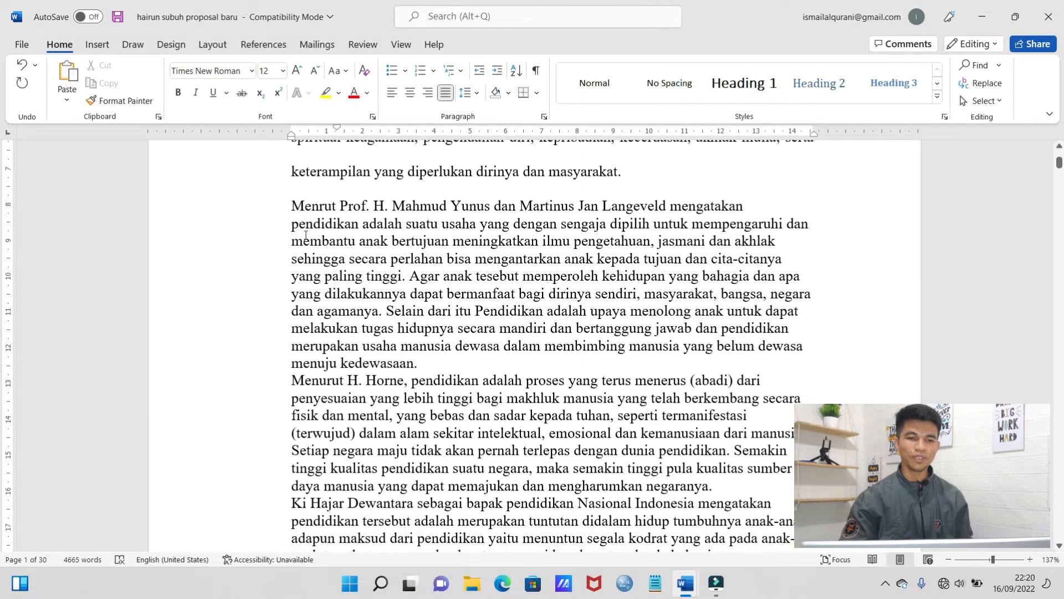
click(293, 209)
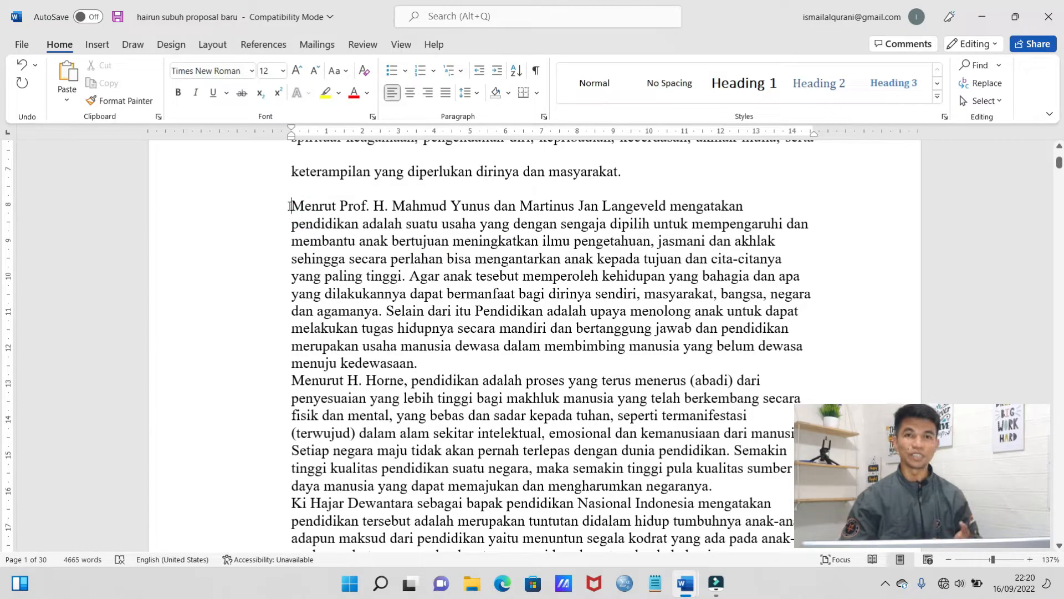
scroll(523, 260, up, 3)
scroll(523, 260, down, 15)
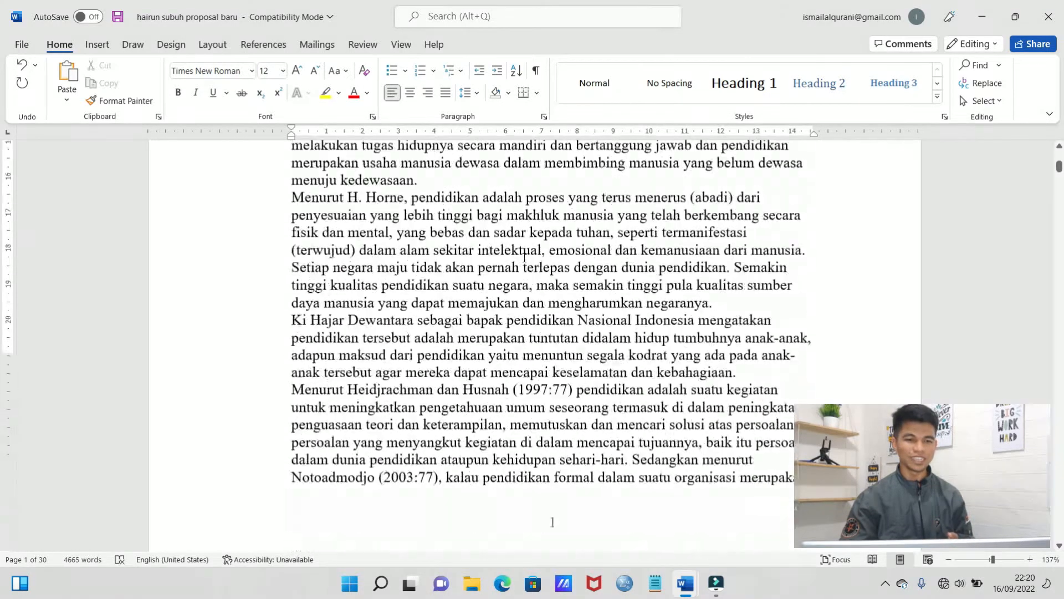
scroll(524, 257, down, 1)
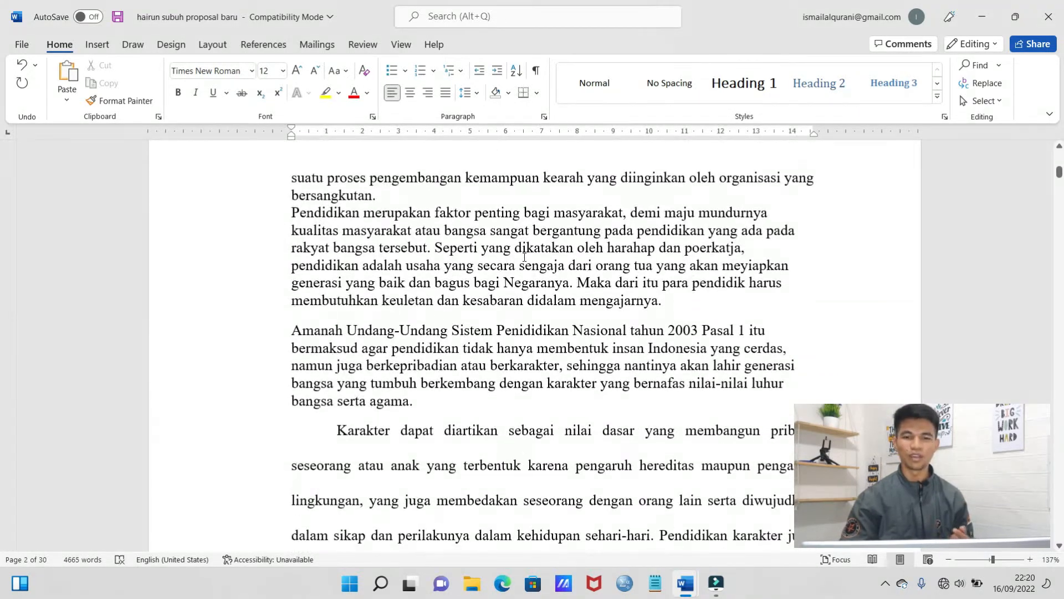
scroll(524, 257, up, 20)
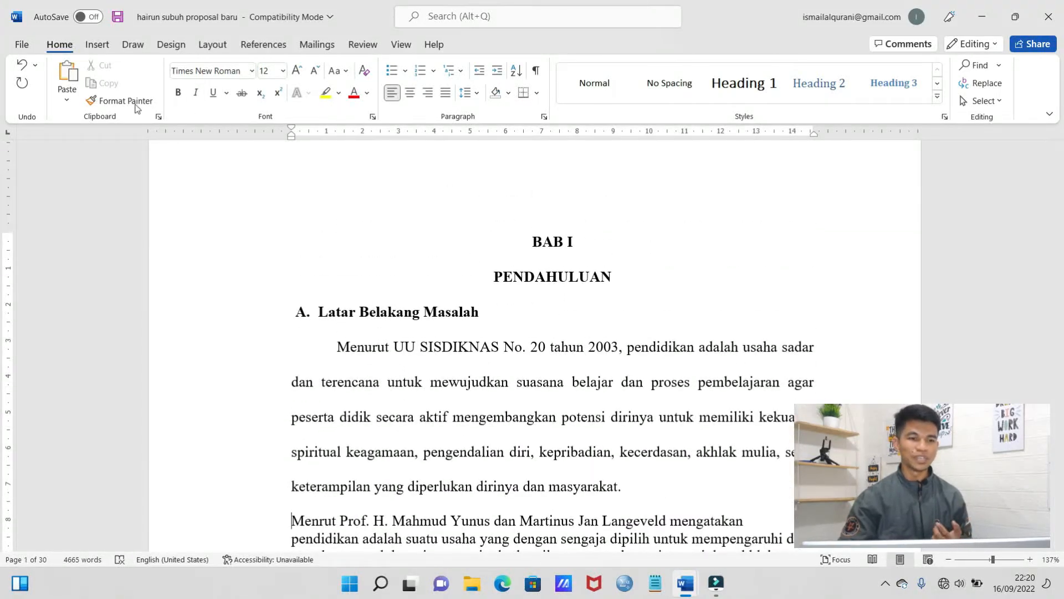
scroll(513, 394, down, 3)
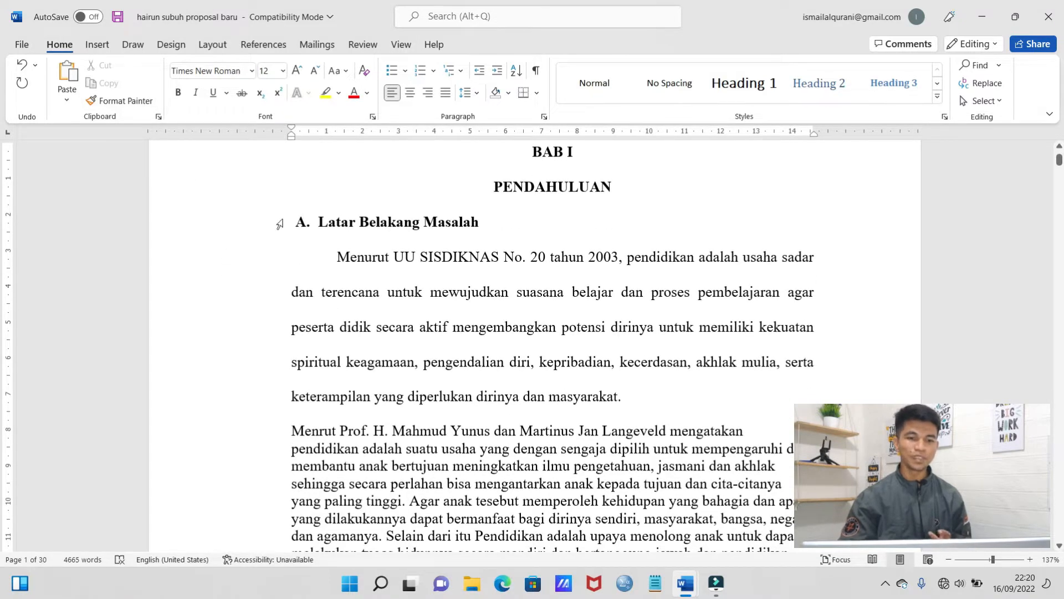
- Copy the first body paragraph's formatting onto the unformatted paragraphs below it with Format Painter
drag(338, 256, 624, 407)
click(468, 314)
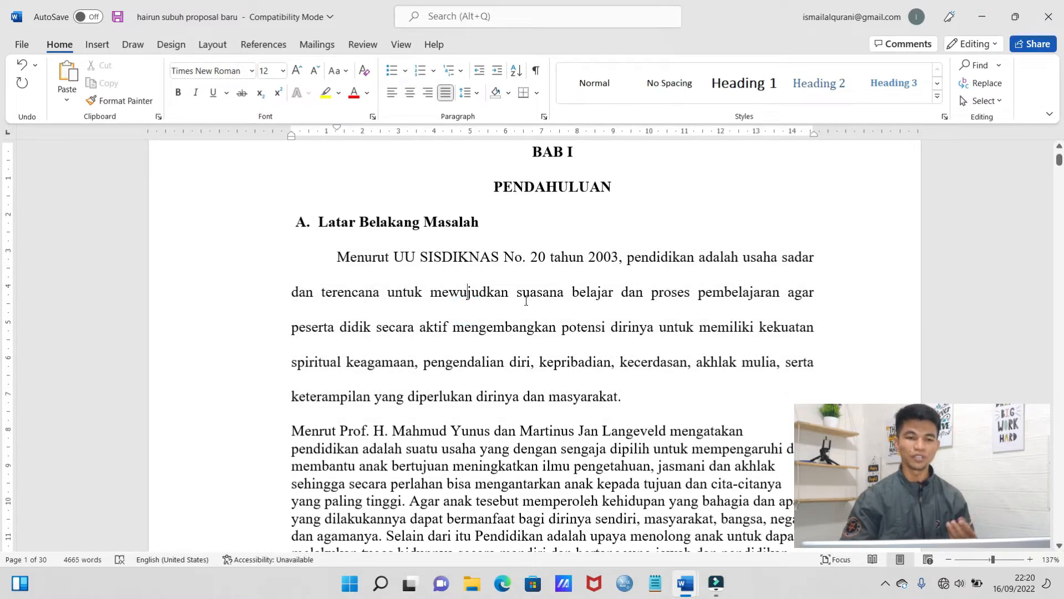
click(337, 259)
click(396, 255)
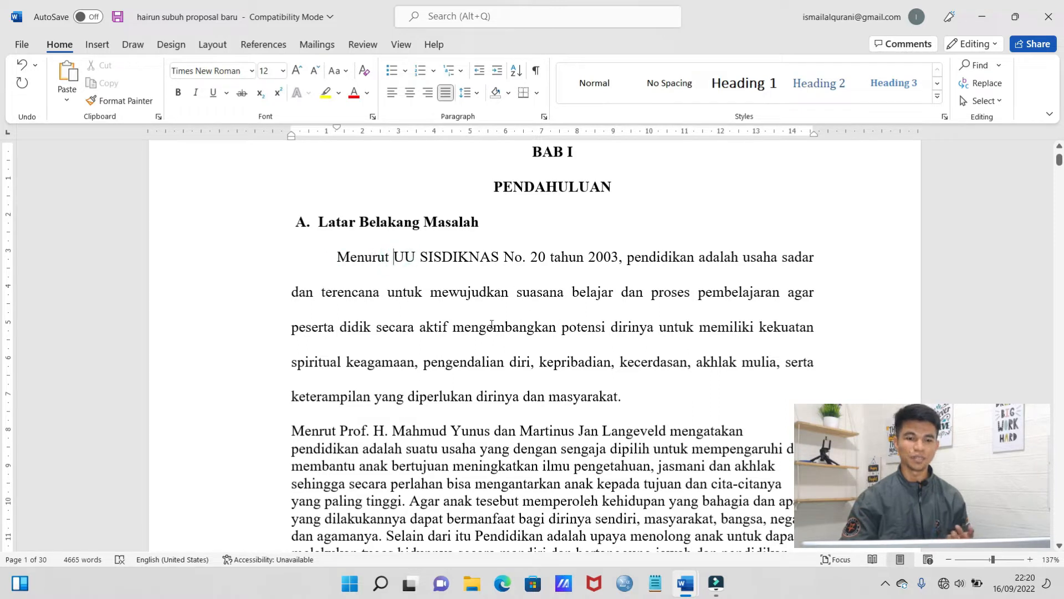
click(355, 259)
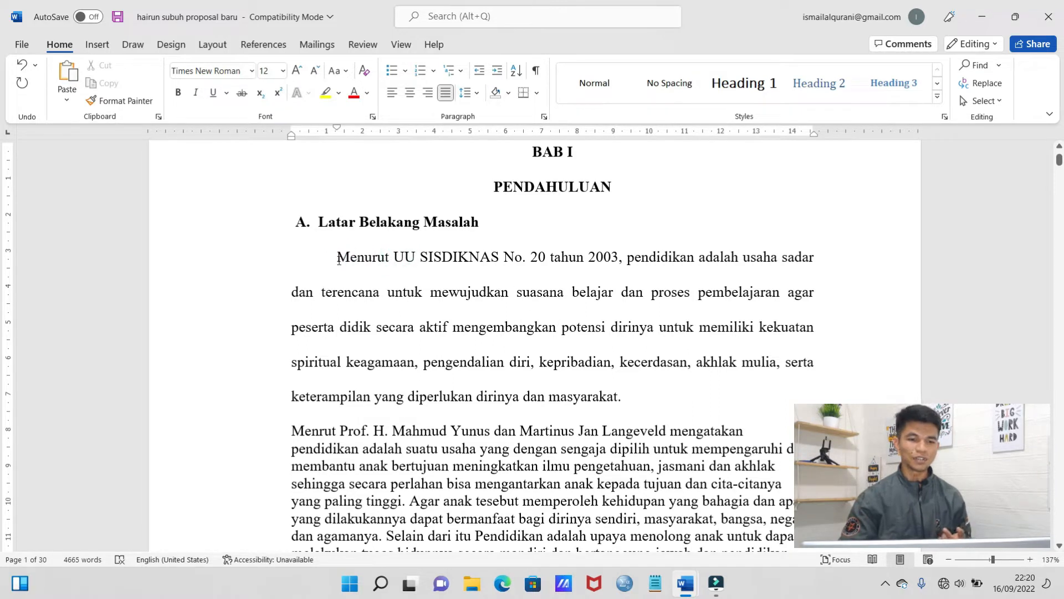
click(338, 258)
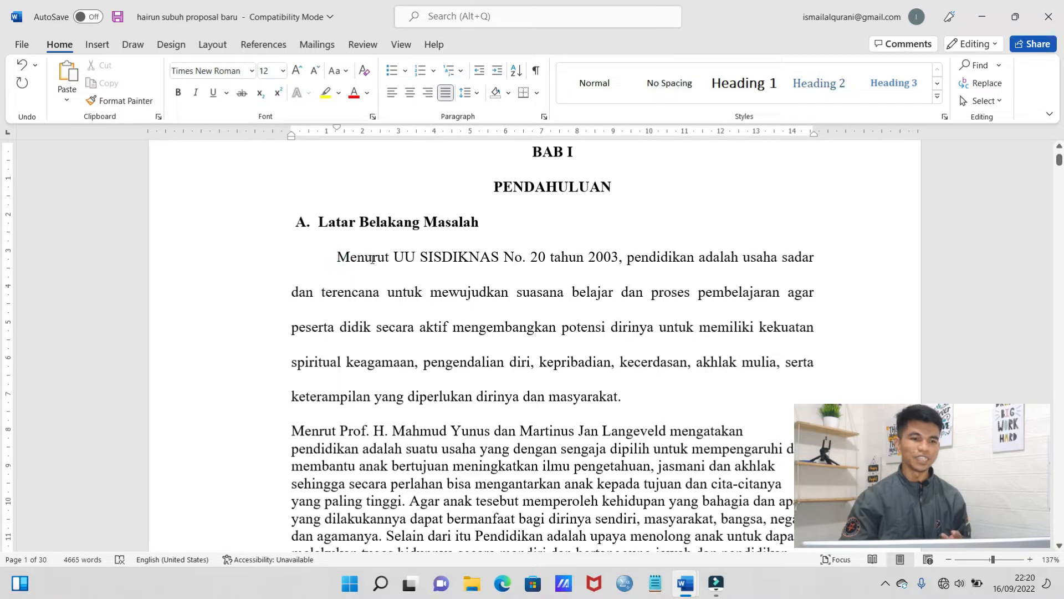
click(127, 101)
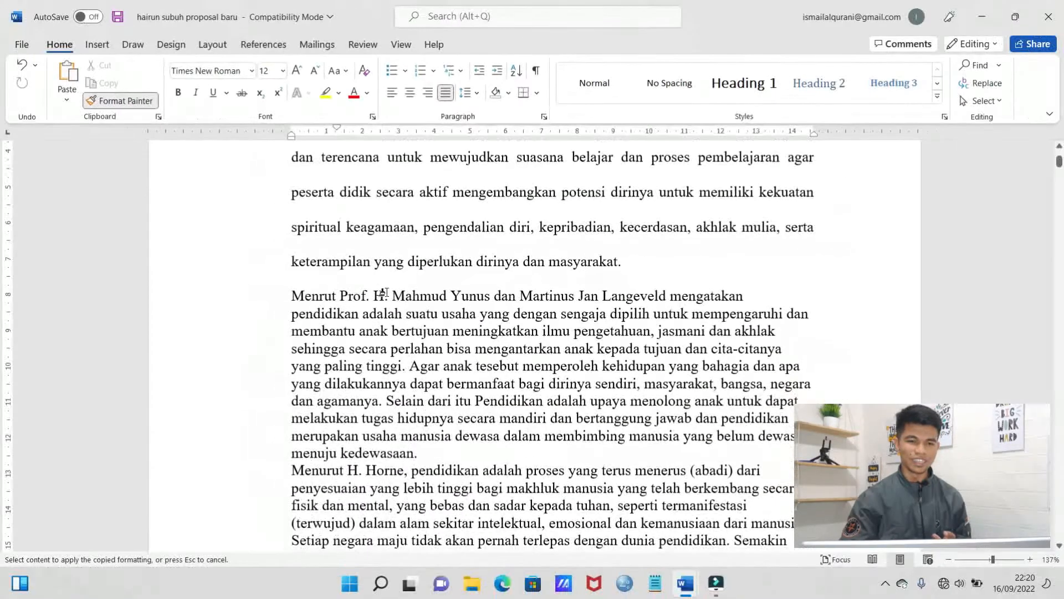
scroll(292, 211, down, 2)
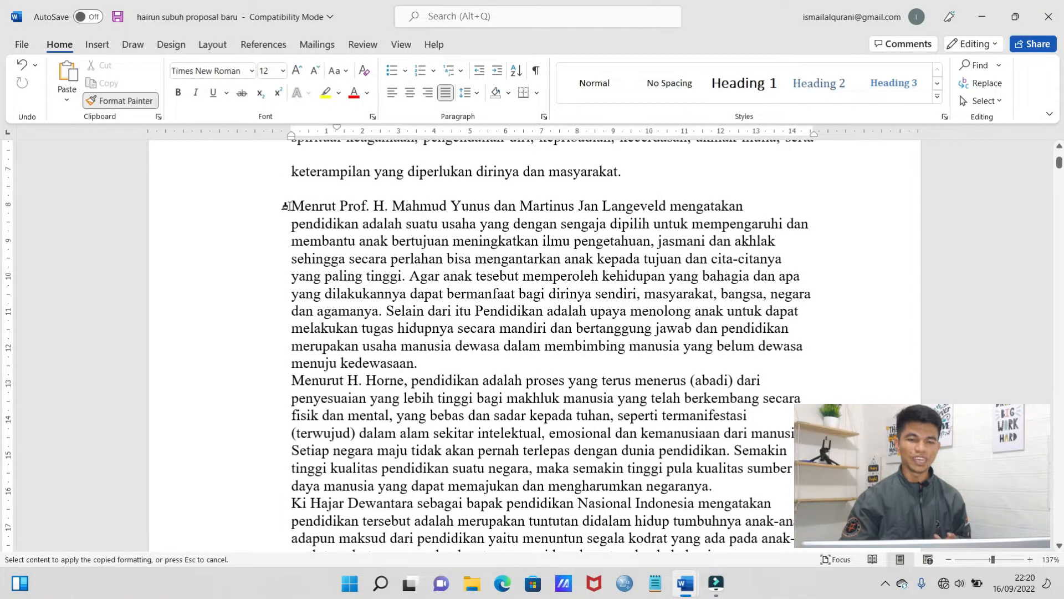
mouse_move(286, 206)
mouse_down()
mouse_move(383, 293)
mouse_move(771, 504)
mouse_move(665, 546)
mouse_move(677, 493)
mouse_move(715, 546)
mouse_move(720, 423)
mouse_move(746, 382)
mouse_move(803, 399)
mouse_move(785, 399)
mouse_up()
scroll(617, 382, up, 3)
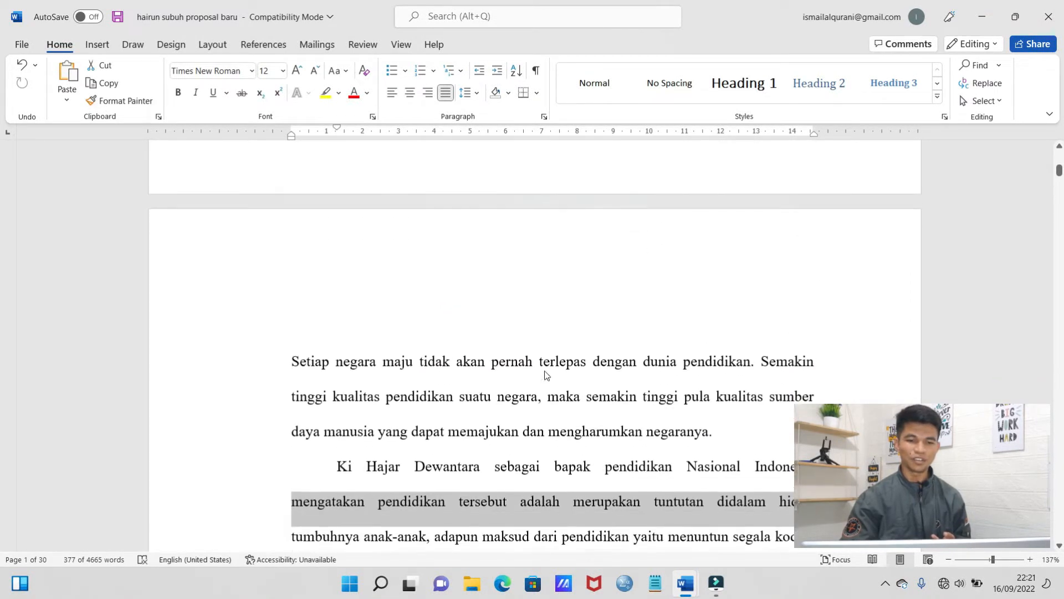
scroll(544, 373, down, 4)
click(538, 306)
- Undo the formatting copied onto the paragraphs below the first body paragraph
scroll(538, 304, up, 15)
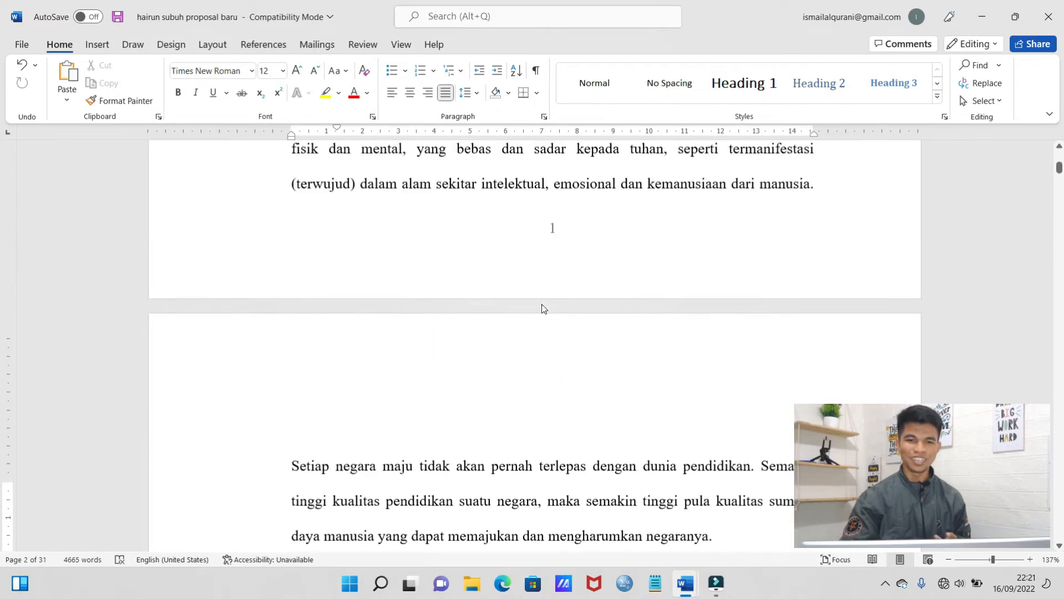
scroll(541, 301, up, 2)
scroll(541, 301, down, 5)
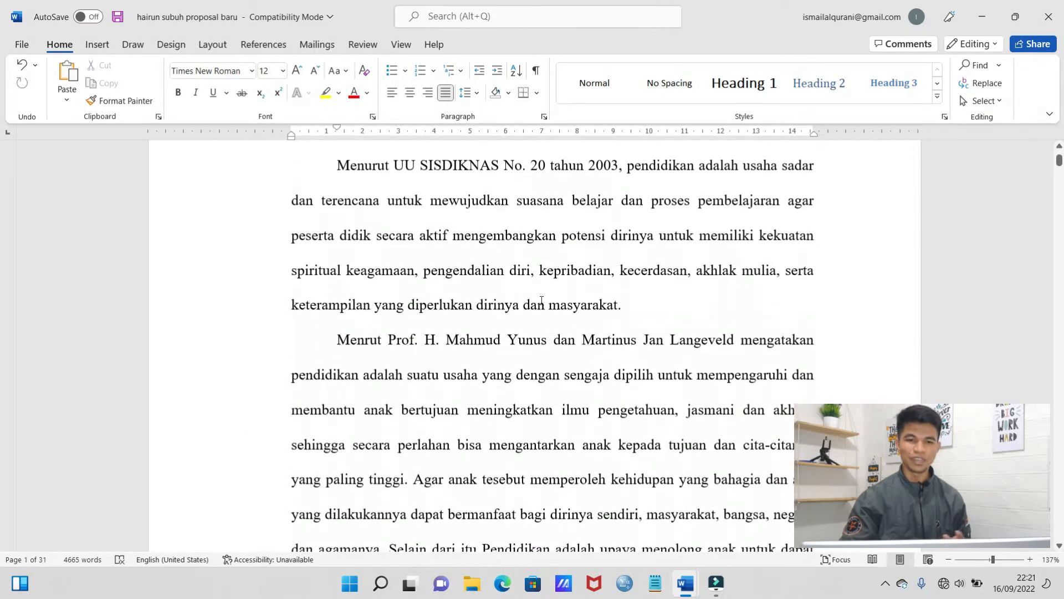
scroll(541, 301, down, 1)
scroll(541, 301, up, 3)
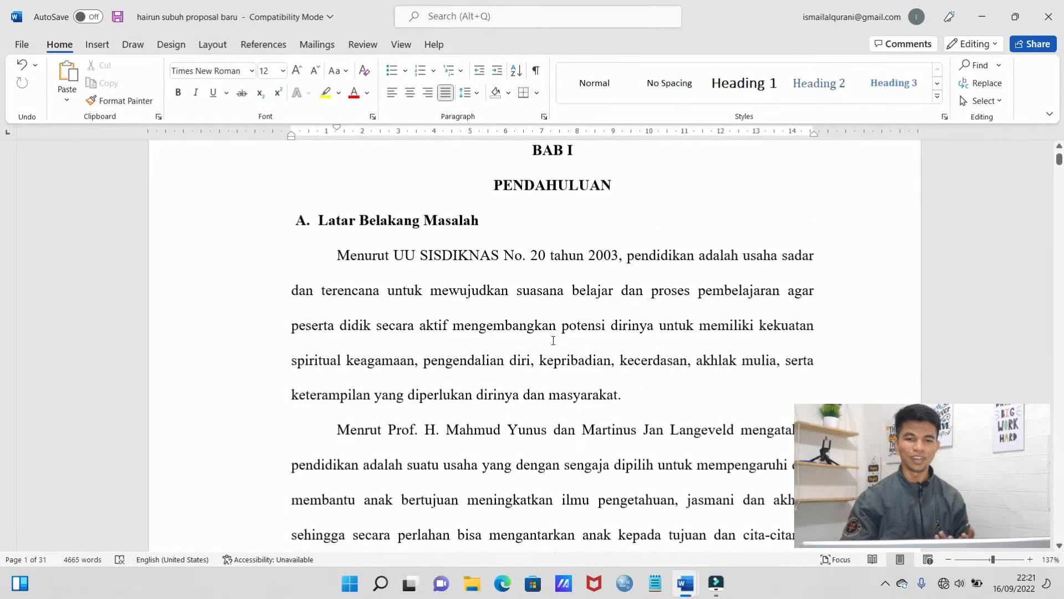
click(980, 559)
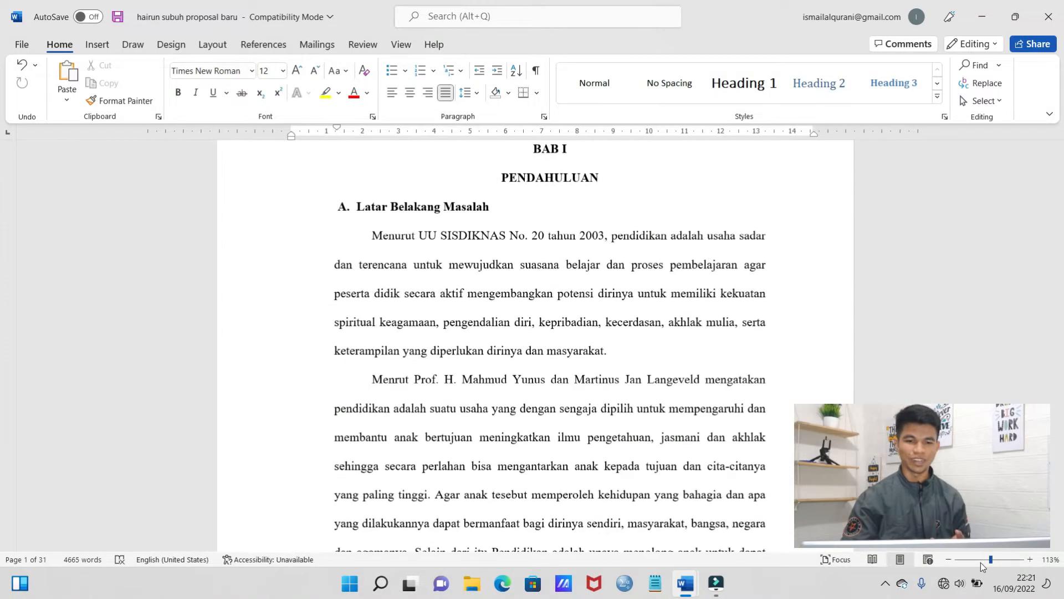
click(983, 559)
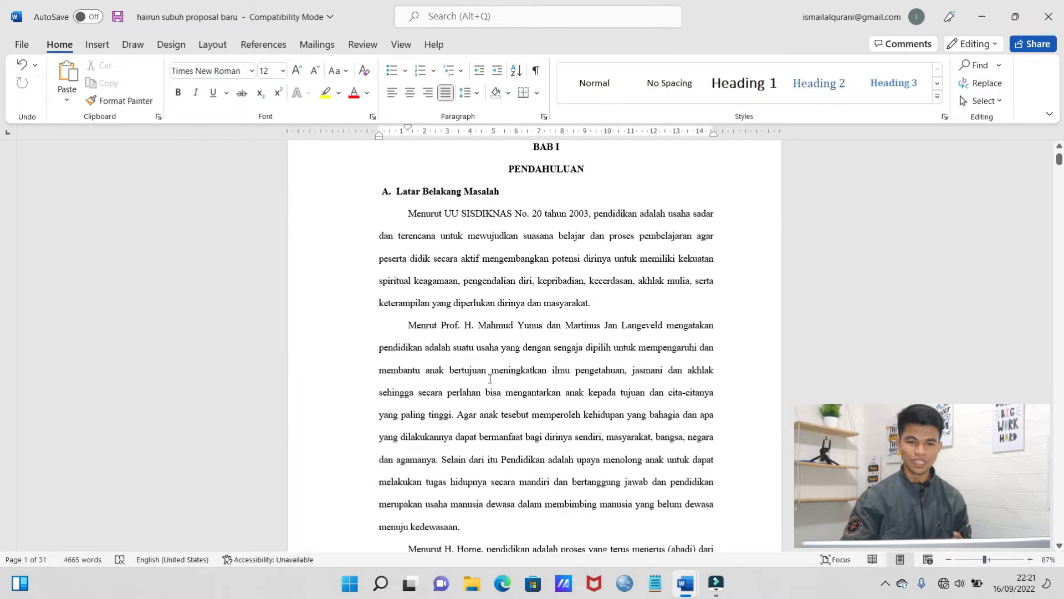
key(ctrl+z)
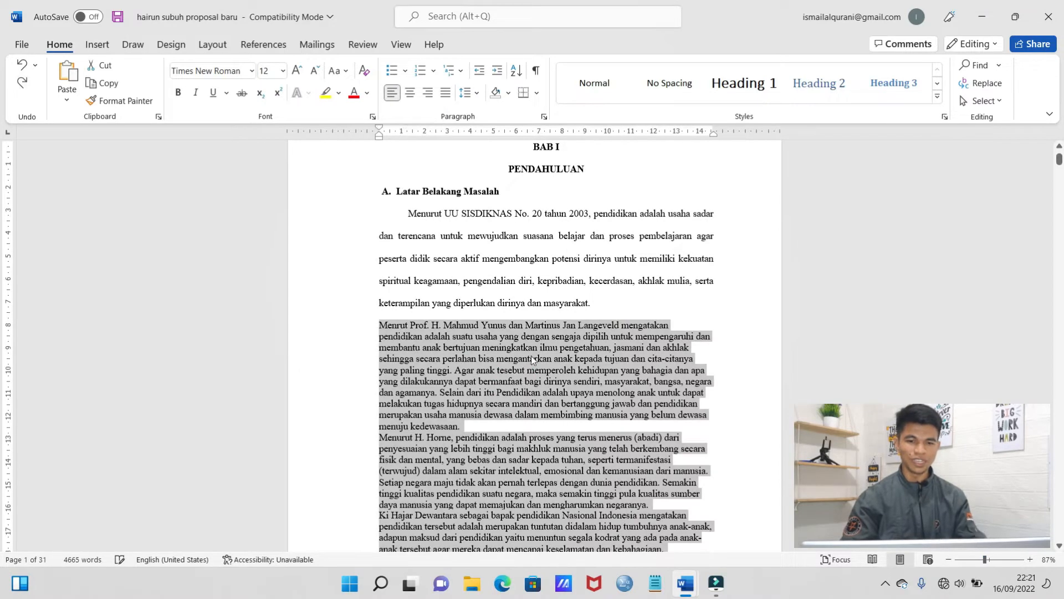
- Select the whole "Menurut UU SISDIKNAS" paragraph and apply its formatting to the unformatted paragraphs that follow using Format Painter
key(ctrl+z)
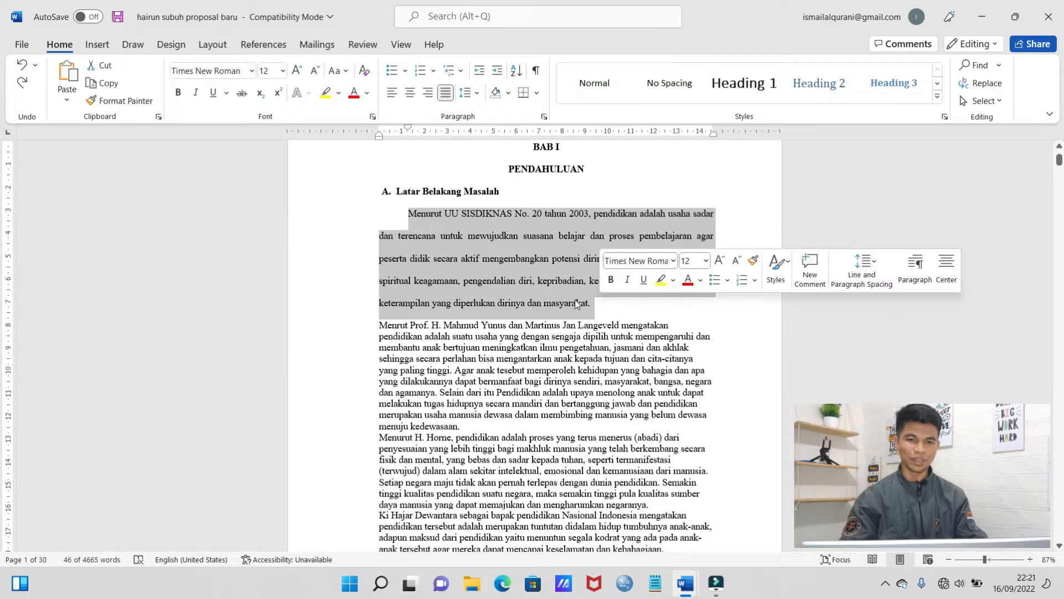
click(136, 100)
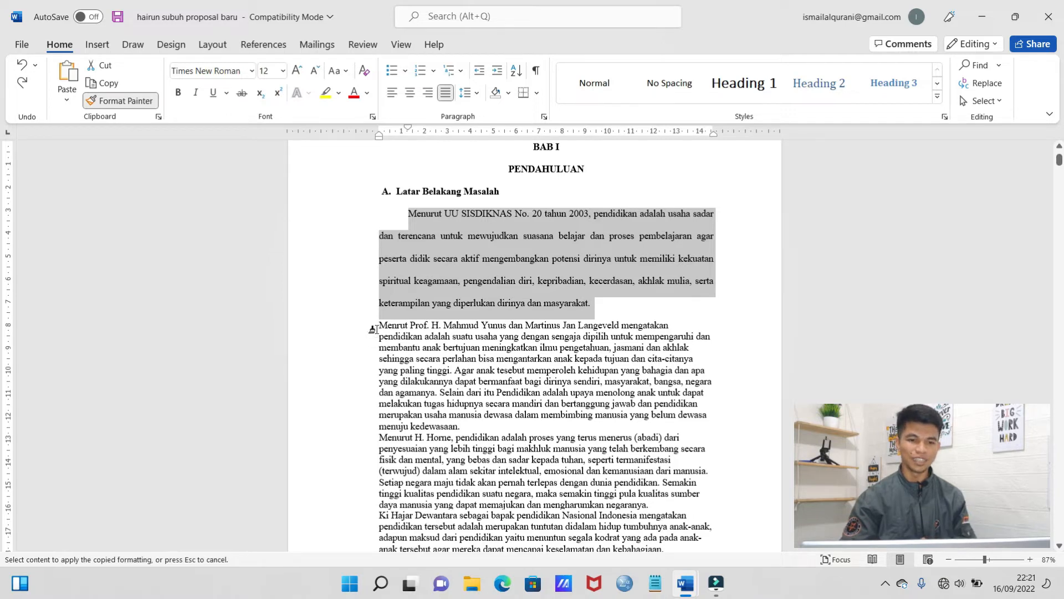
mouse_move(379, 325)
mouse_down()
mouse_move(423, 345)
mouse_move(643, 558)
mouse_move(665, 554)
mouse_move(683, 476)
mouse_move(687, 534)
mouse_move(685, 505)
mouse_move(695, 517)
mouse_up()
scroll(506, 281, up, 3)
scroll(506, 281, up, 5)
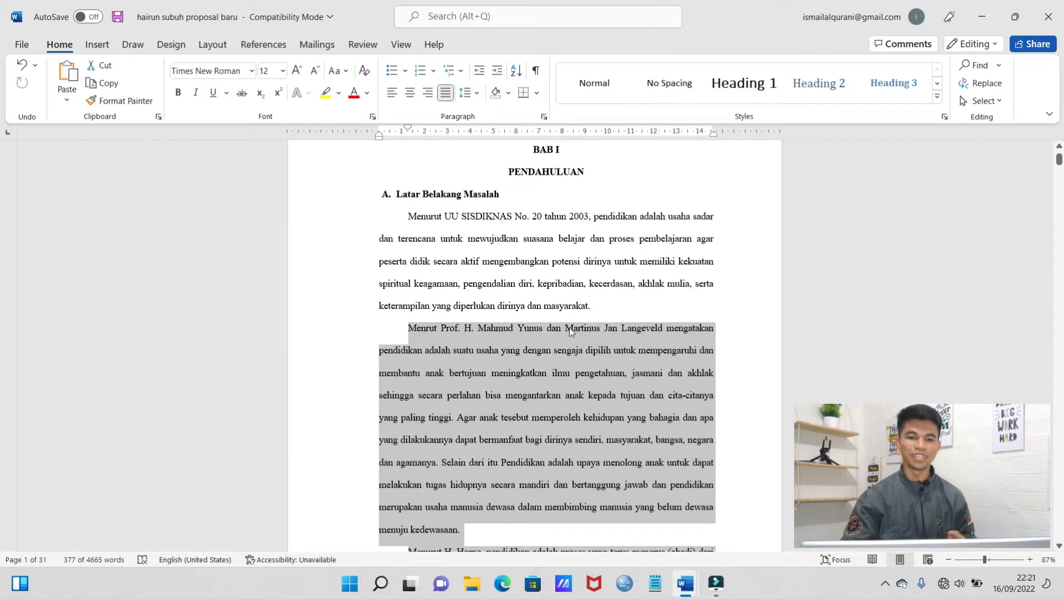
click(579, 343)
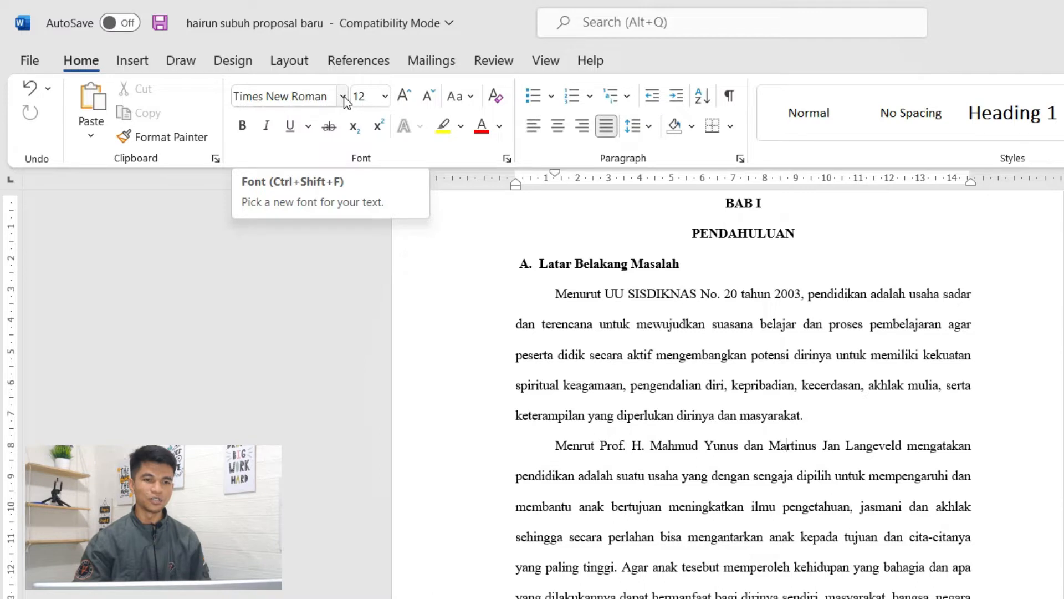
- Change the font of the "Latar Belakang Masalah" heading to Arial Black
scroll(697, 264, up, 2)
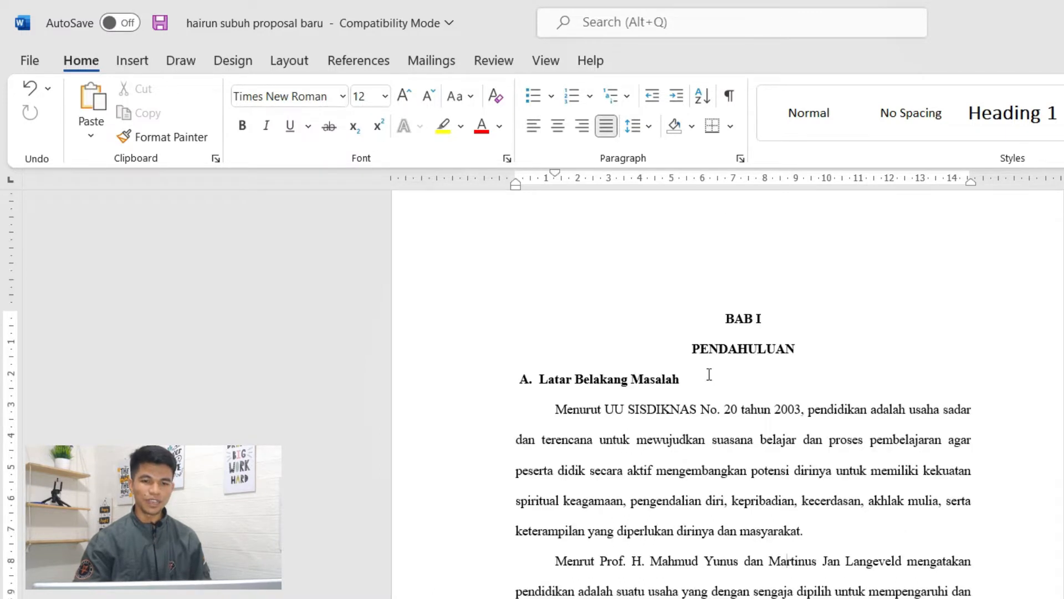
drag(707, 374, 445, 378)
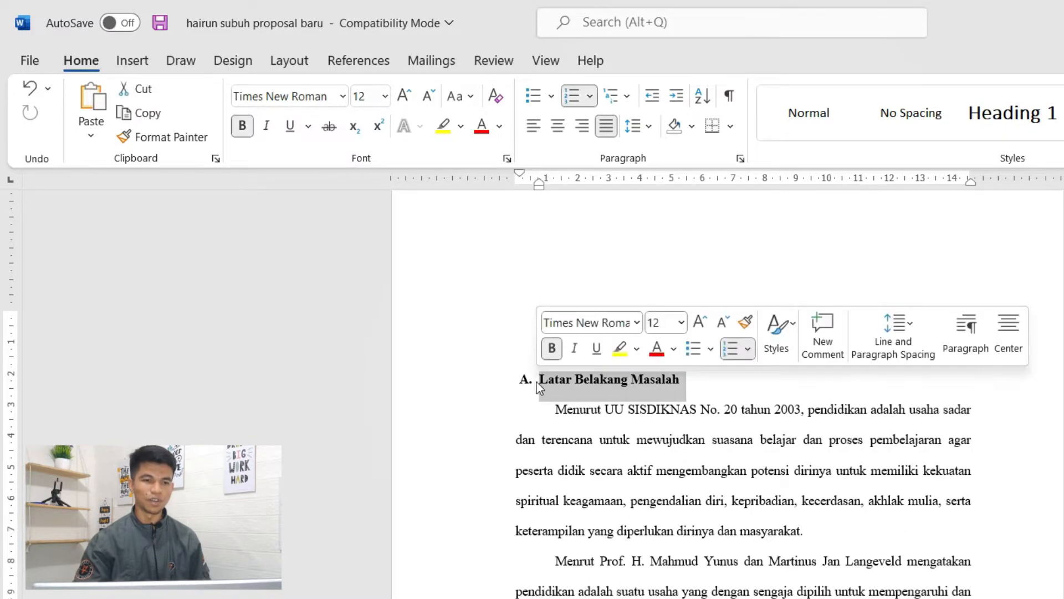
click(342, 97)
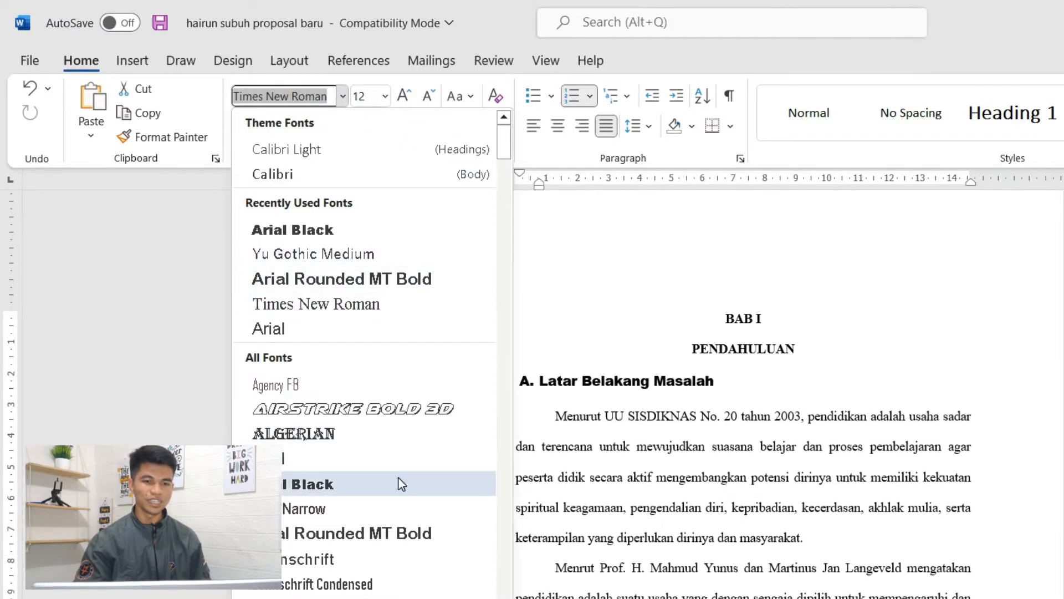
click(415, 491)
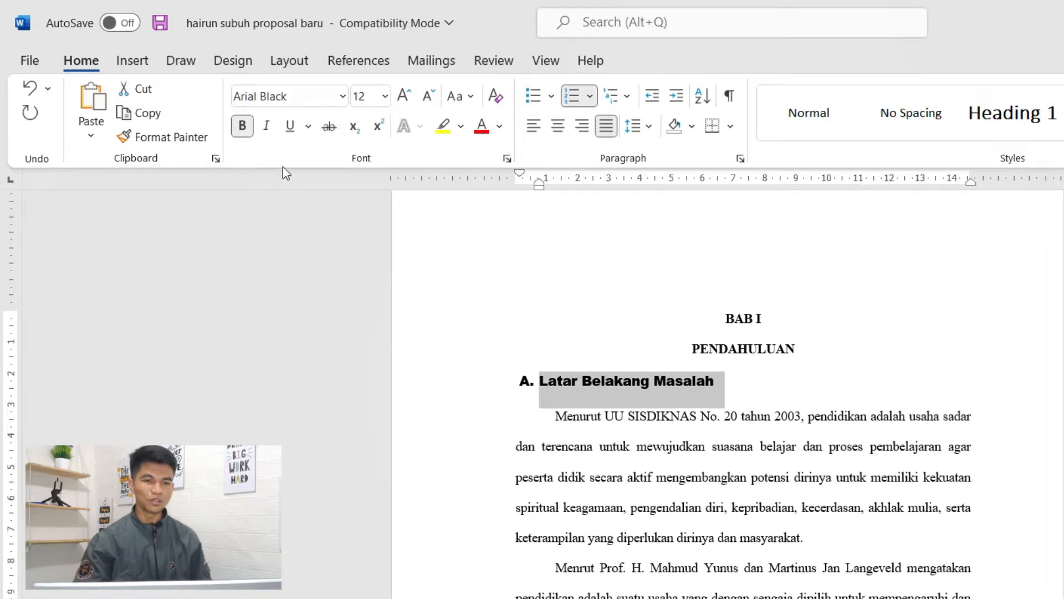
click(385, 98)
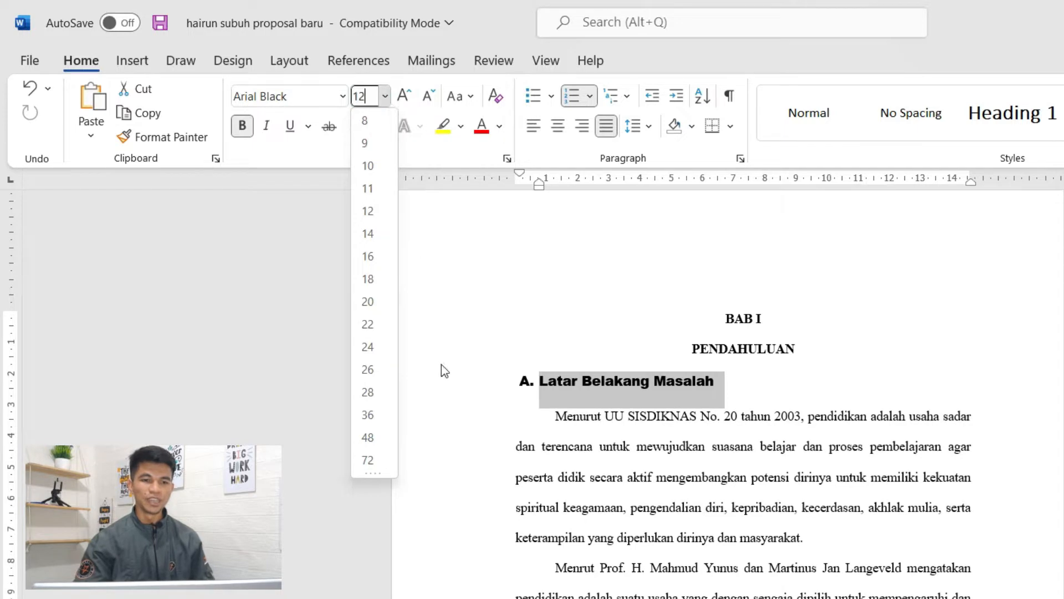
click(575, 358)
drag(733, 381, 542, 384)
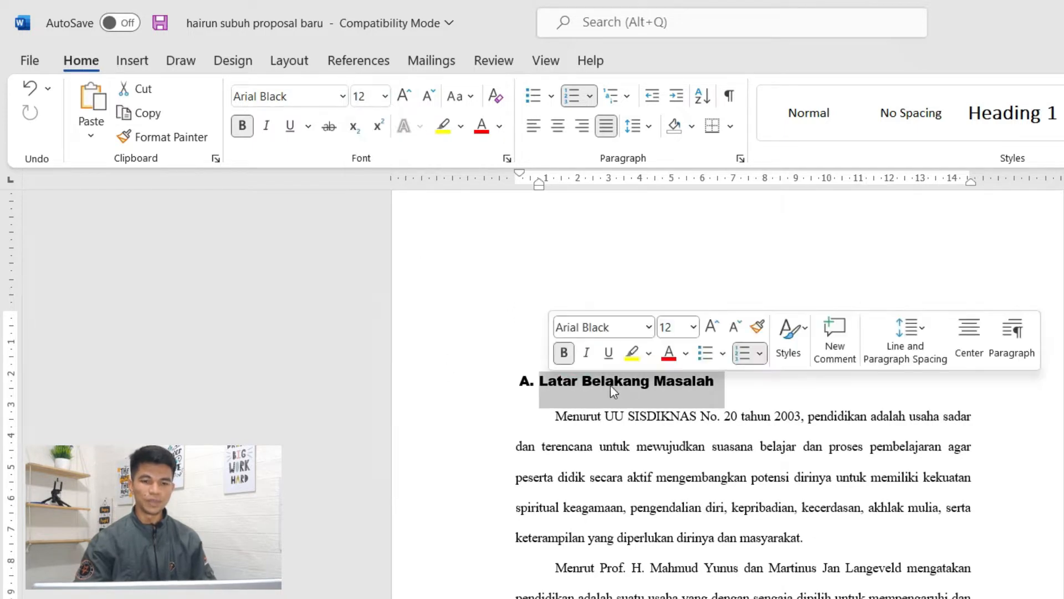
click(699, 395)
drag(723, 383, 542, 382)
click(594, 382)
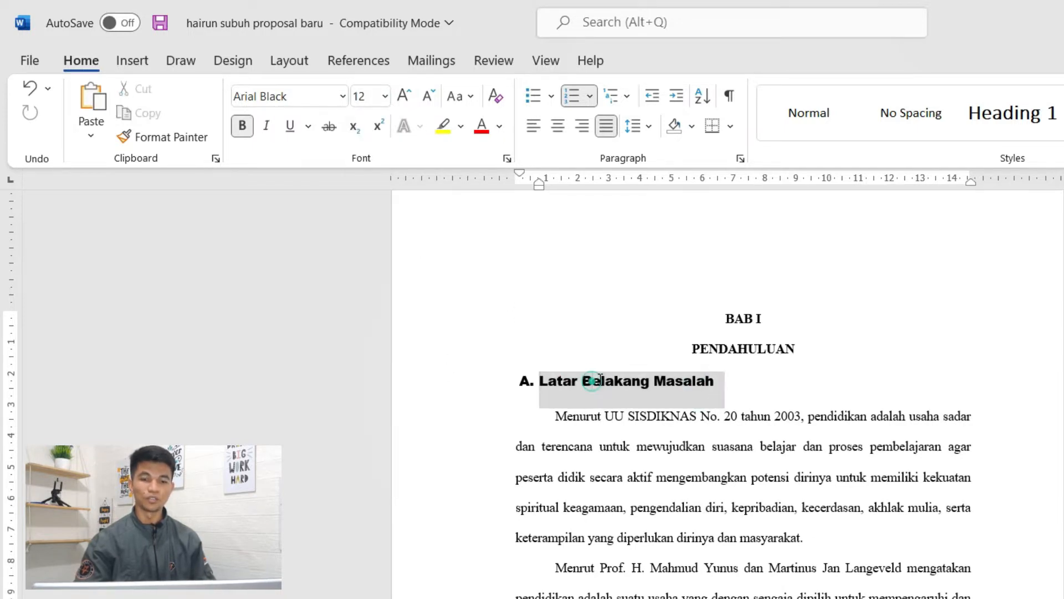
drag(740, 389, 674, 388)
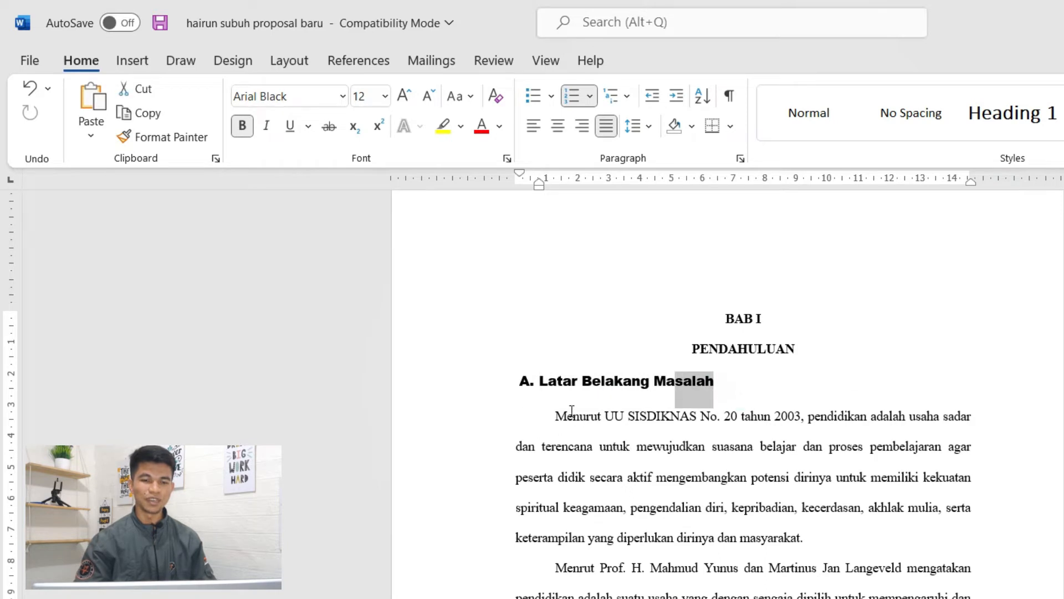
- Select the whole "Menurut UU SISDIKNAS" paragraph and enlarge its text step by step to size 18
drag(548, 410, 756, 517)
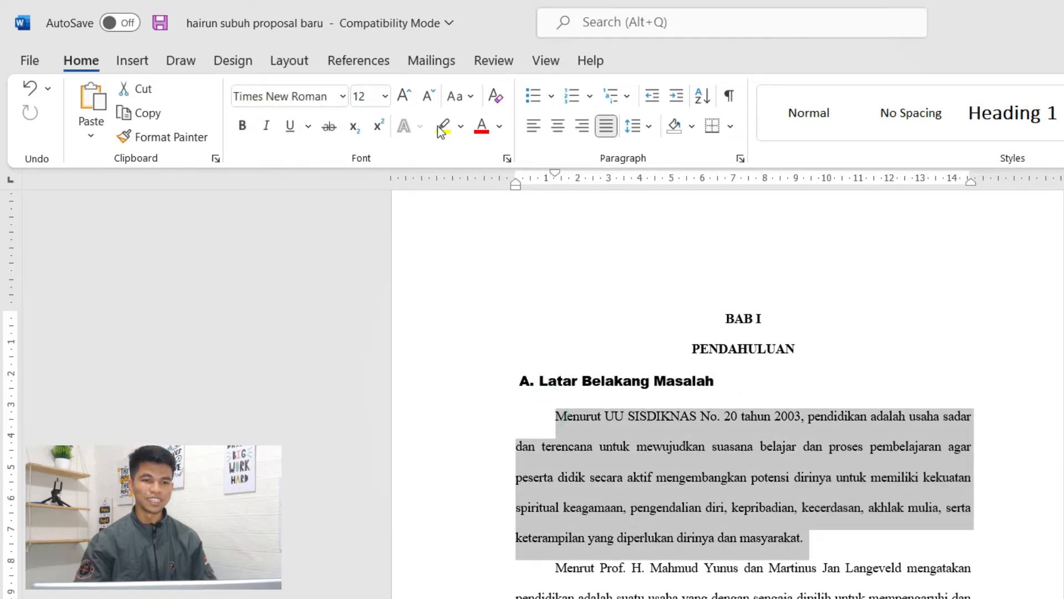
click(405, 97)
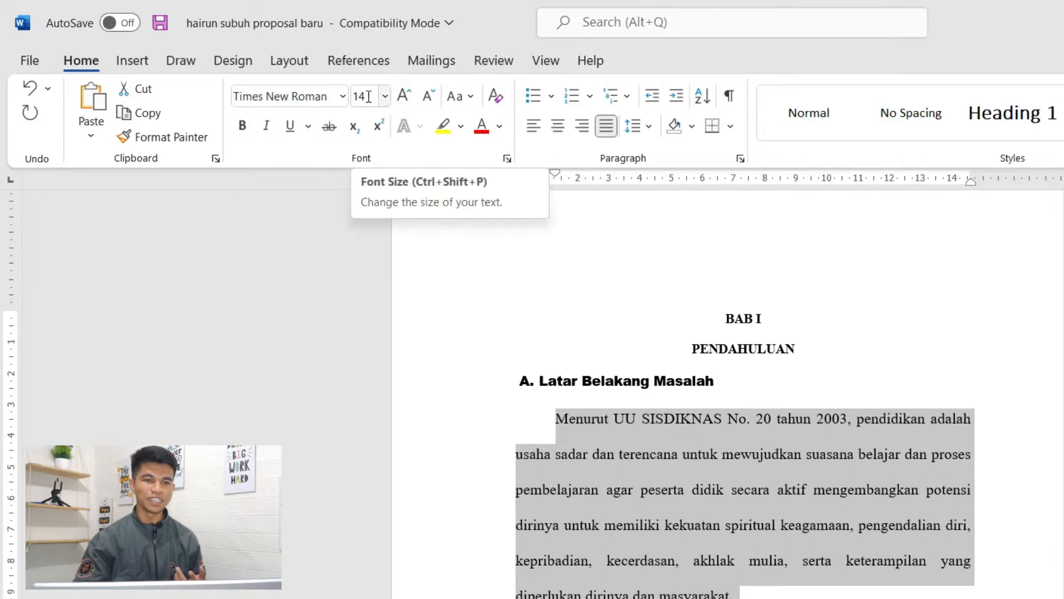
click(404, 98)
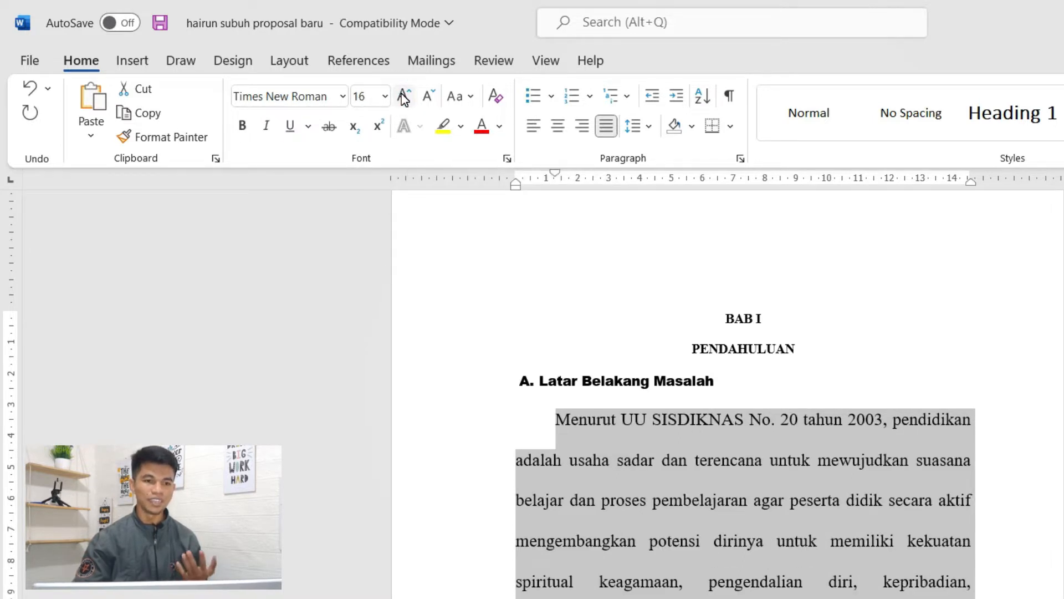
click(404, 98)
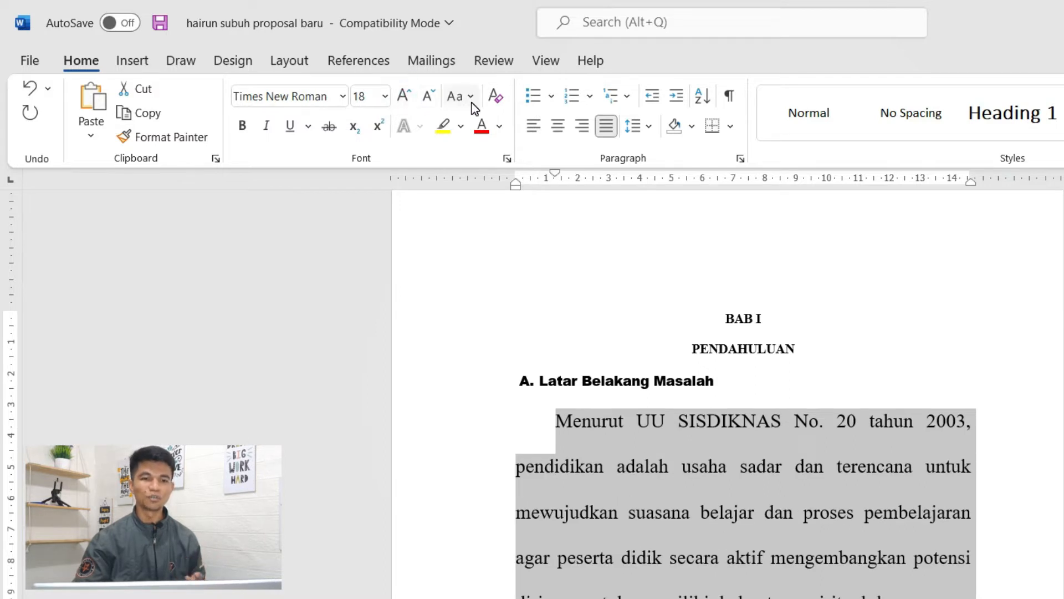
- Shrink the "Menurut UU SISDIKNAS" paragraph's text step by step back to size 12 and deselect it
click(431, 96)
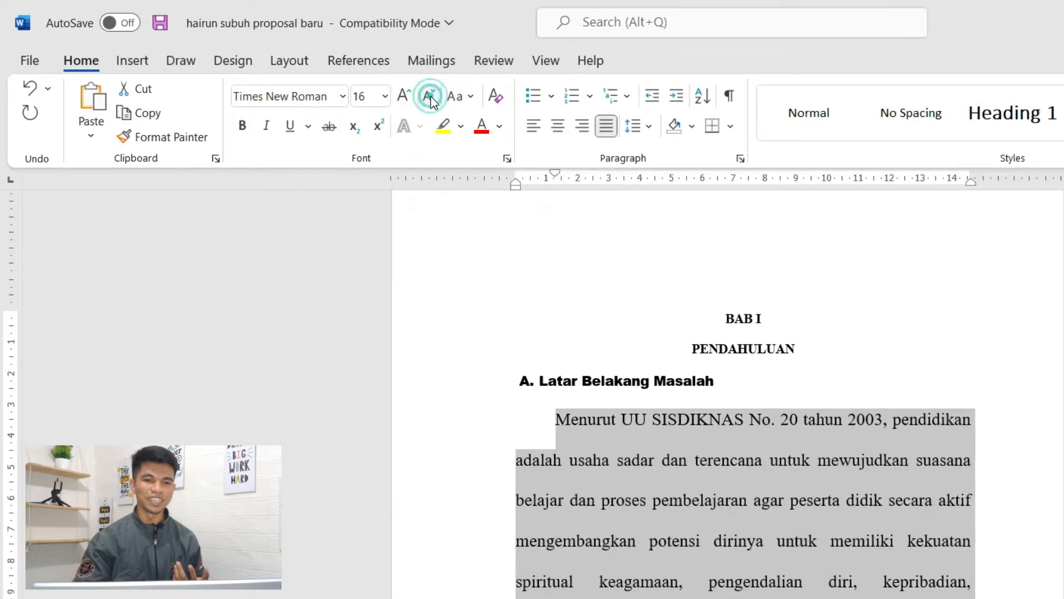
click(431, 96)
click(430, 96)
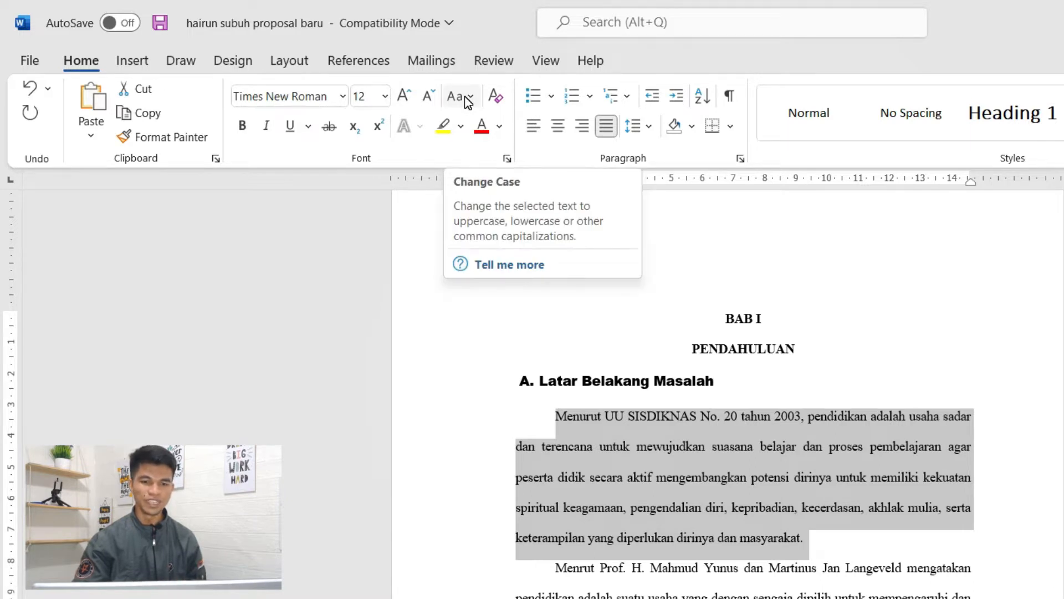
click(623, 445)
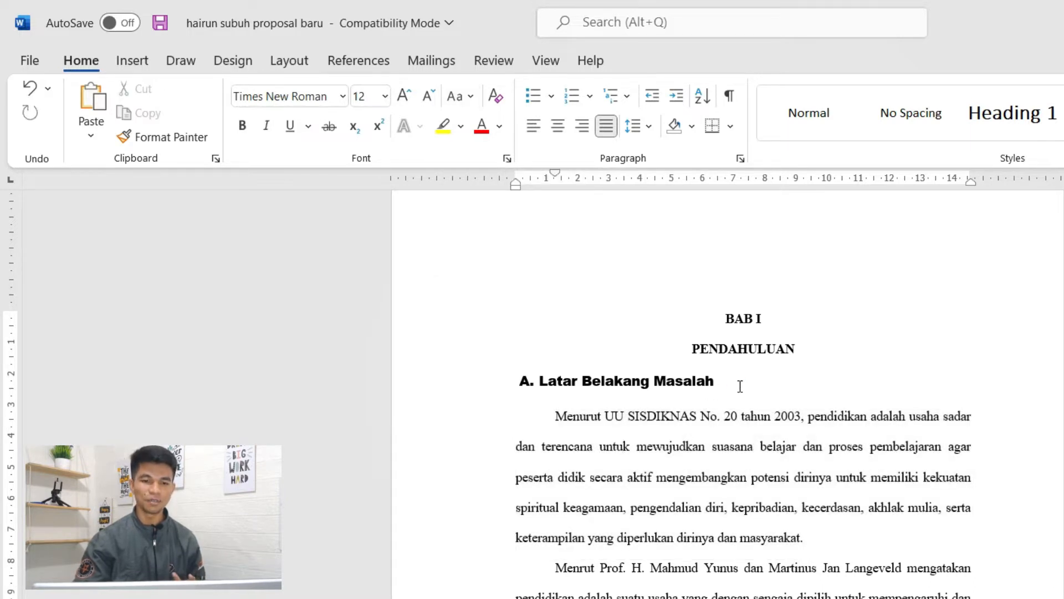
- Apply Sentence case to the "Latar Belakang Masalah" heading and check the capitalization of its first and remaining words
triple_click(740, 386)
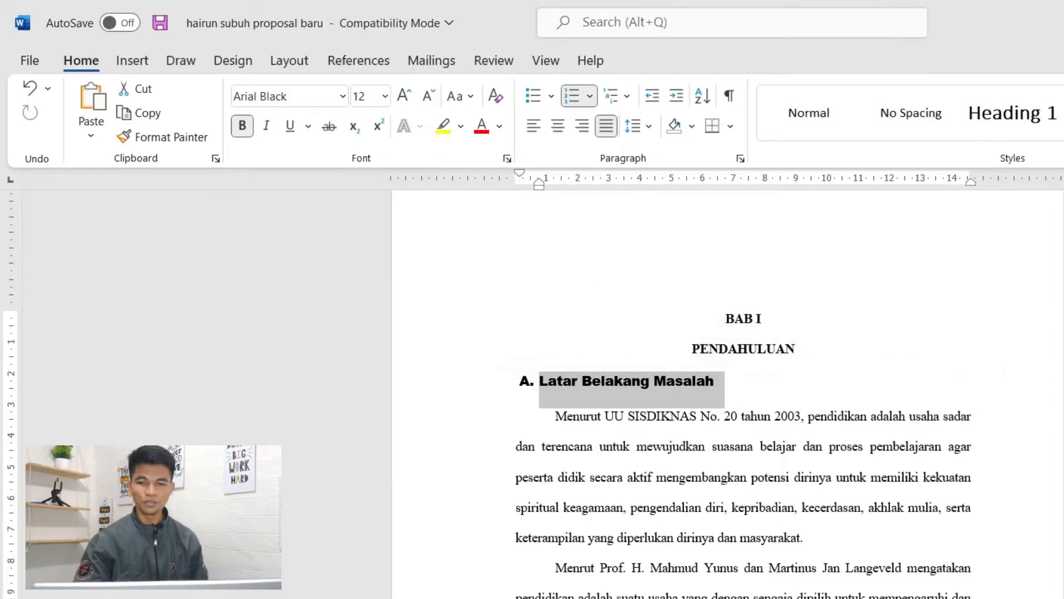
scroll(944, 561, up, 7)
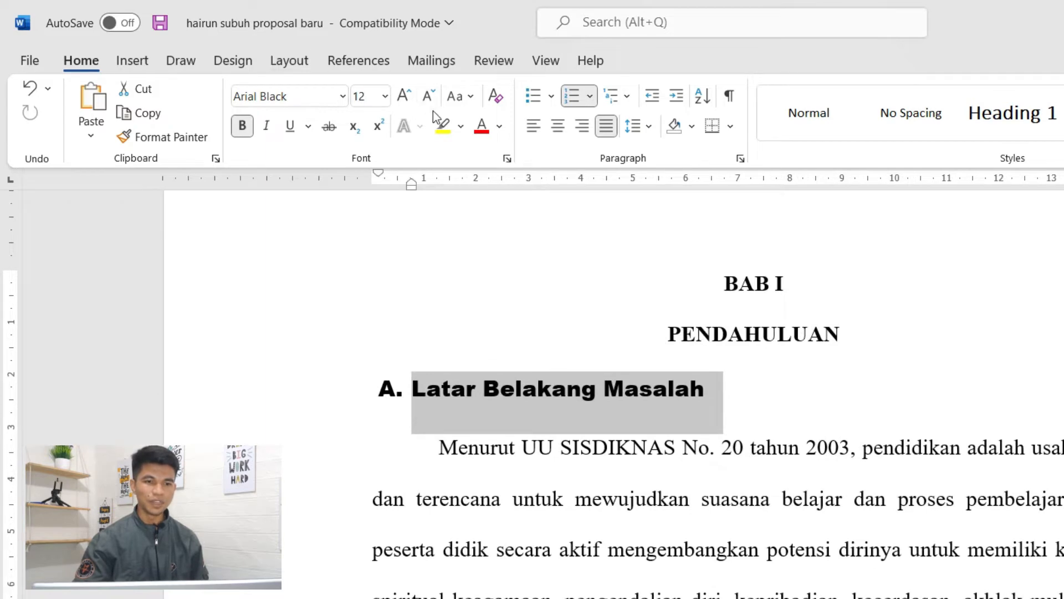
click(461, 98)
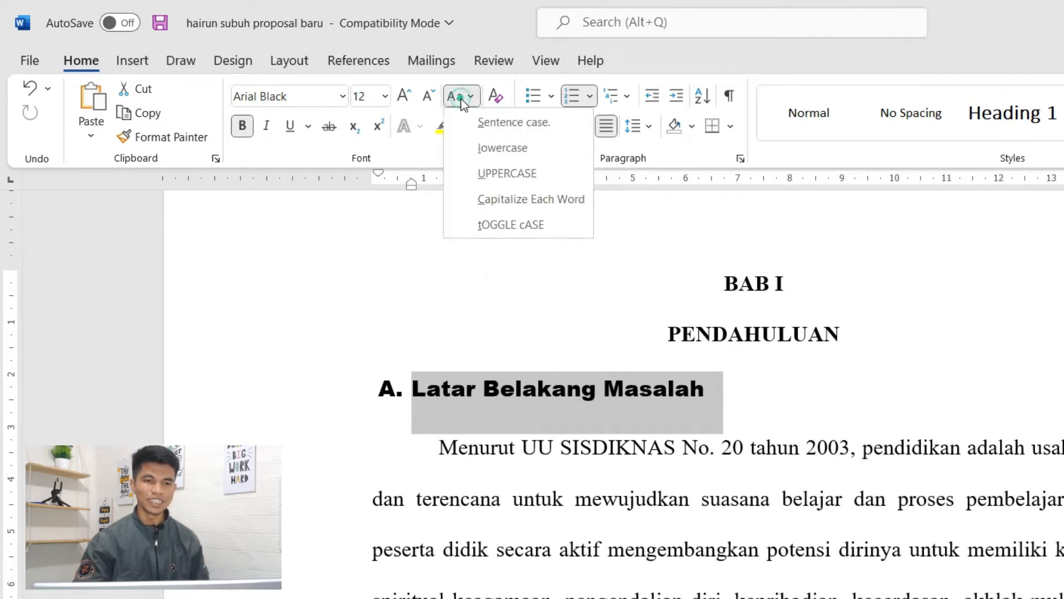
click(535, 125)
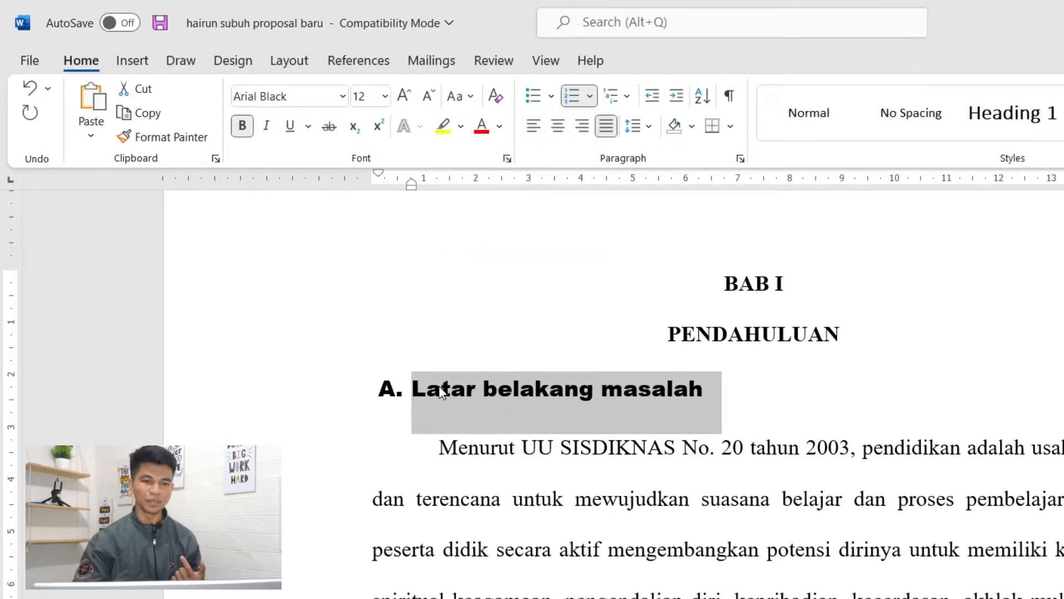
double_click(421, 392)
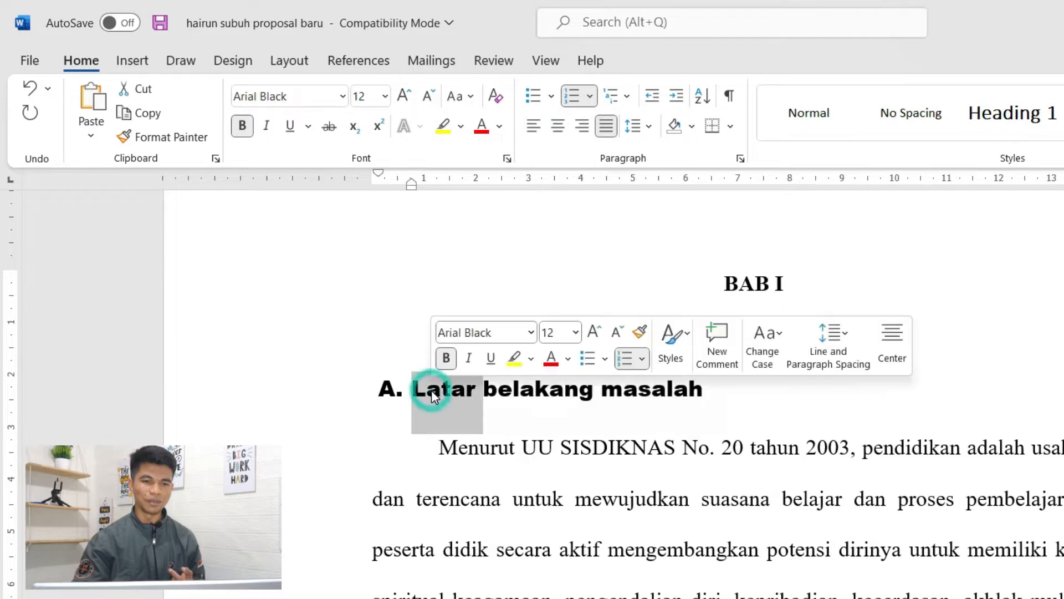
click(417, 389)
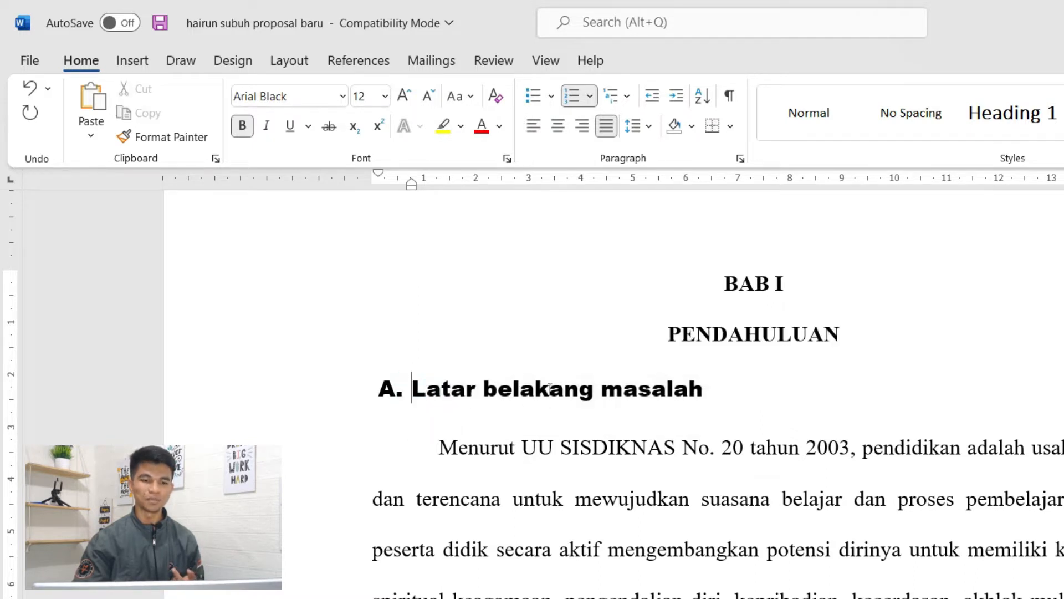
click(482, 391)
key(shift+End)
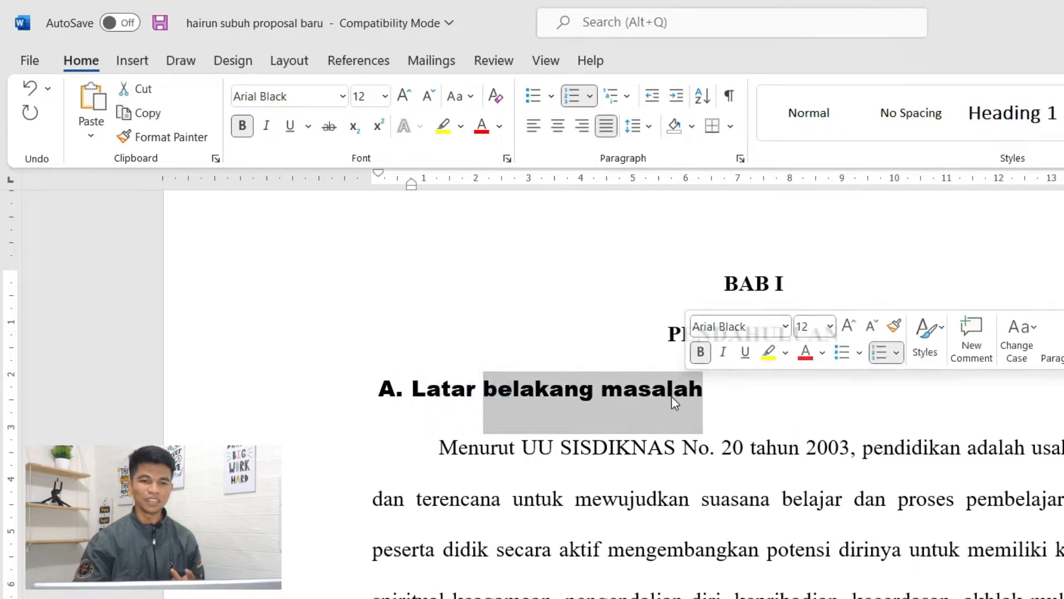
click(670, 396)
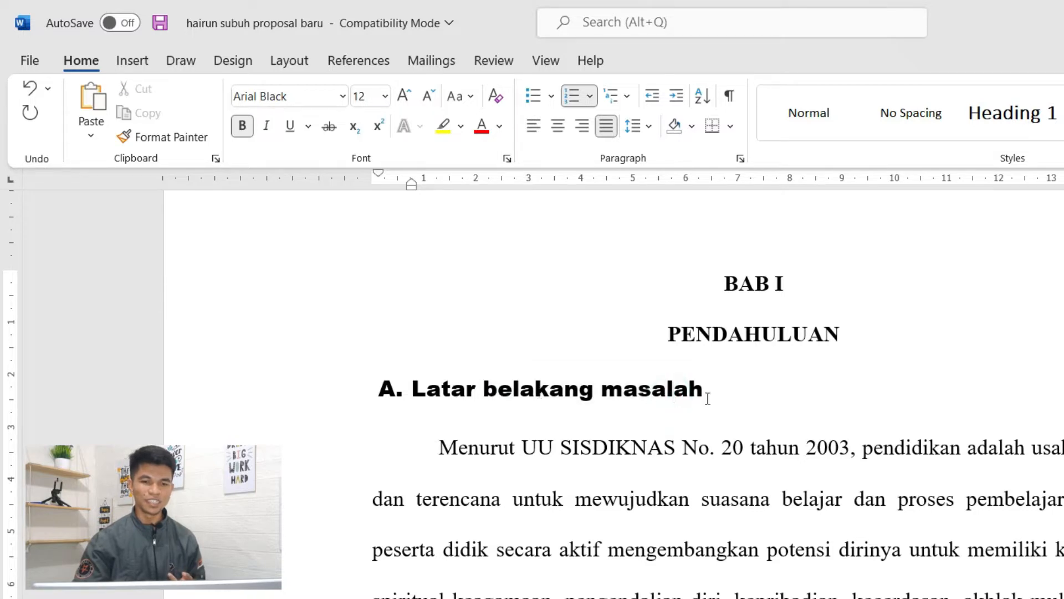
- Select the whole "Latar belakang masalah" heading and try lowercase followed by UPPERCASE on it
drag(728, 392, 471, 381)
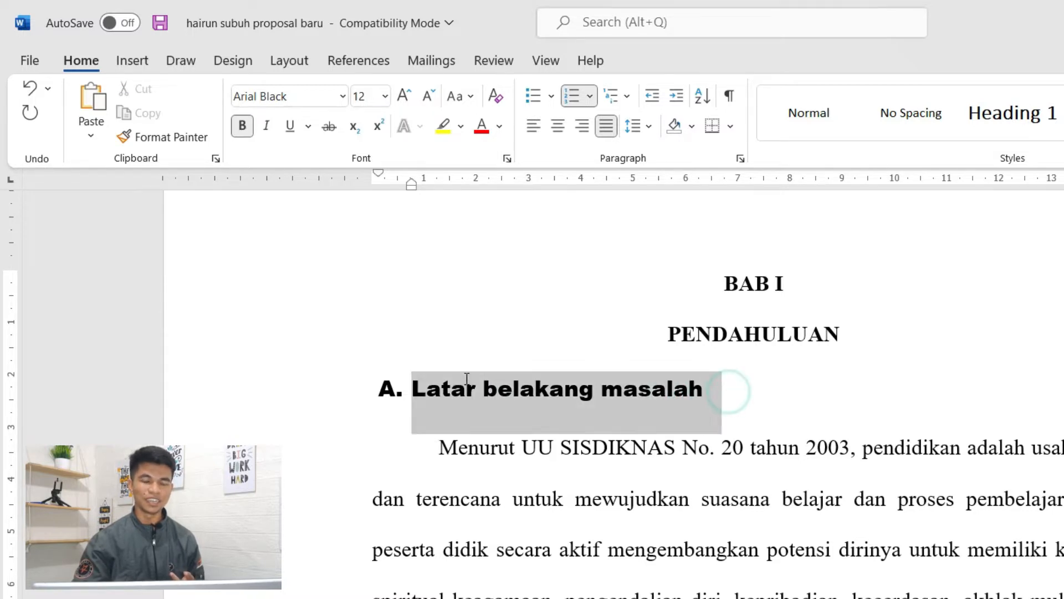
click(461, 98)
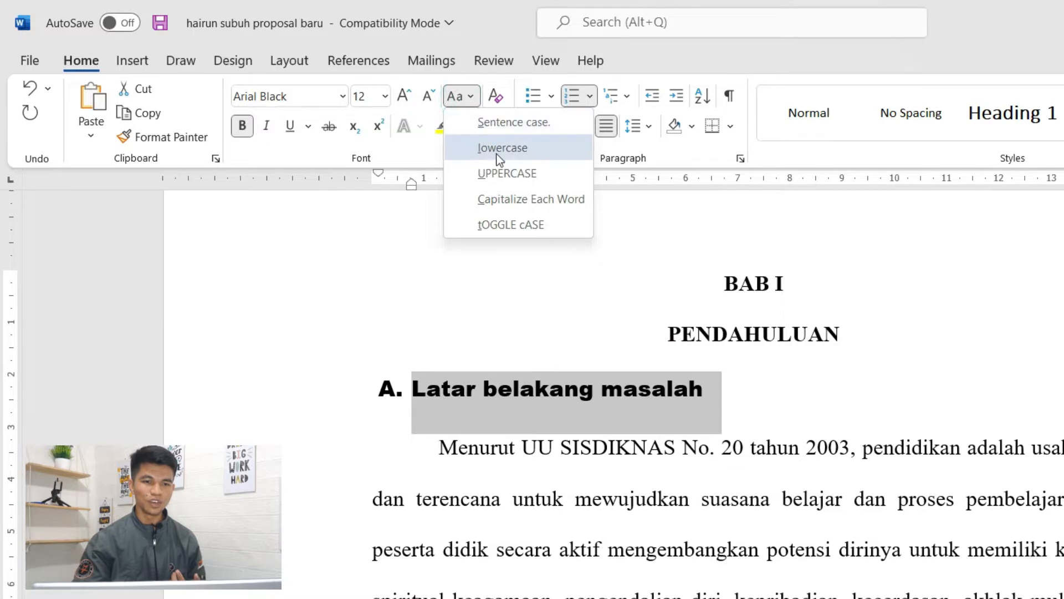
click(555, 158)
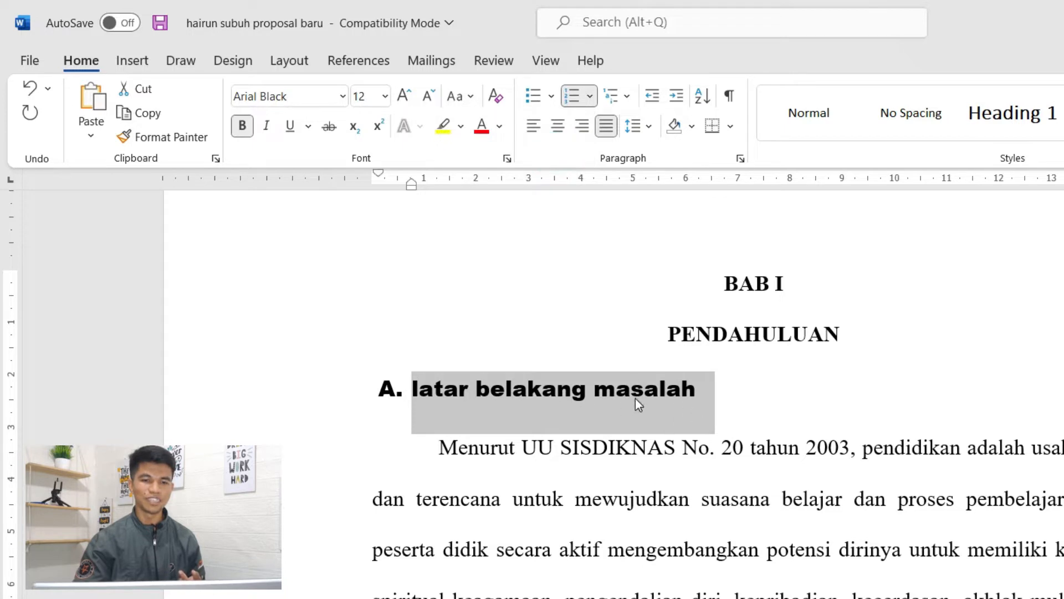
click(456, 97)
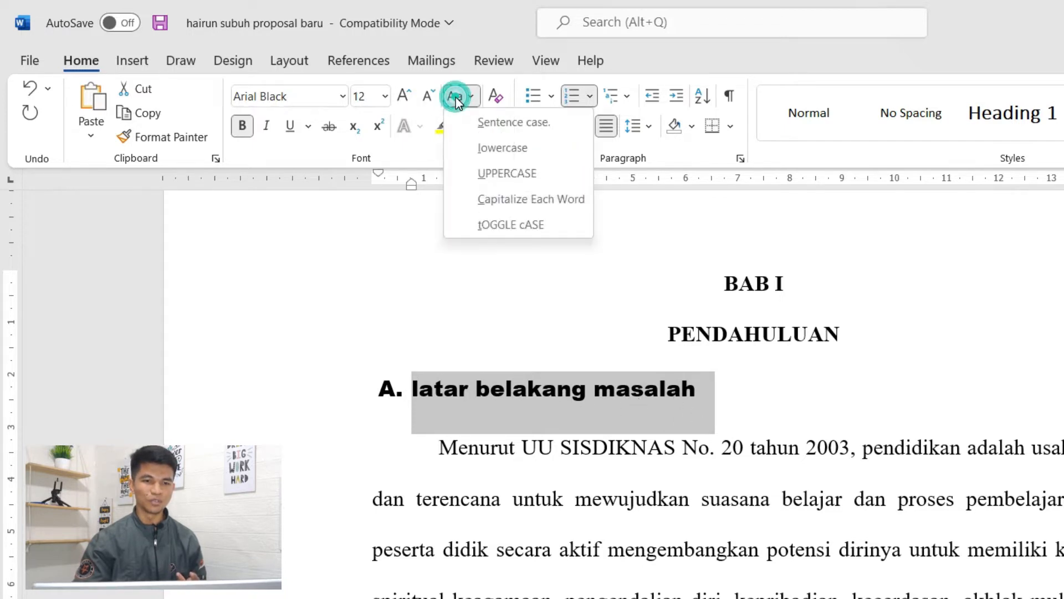
click(517, 174)
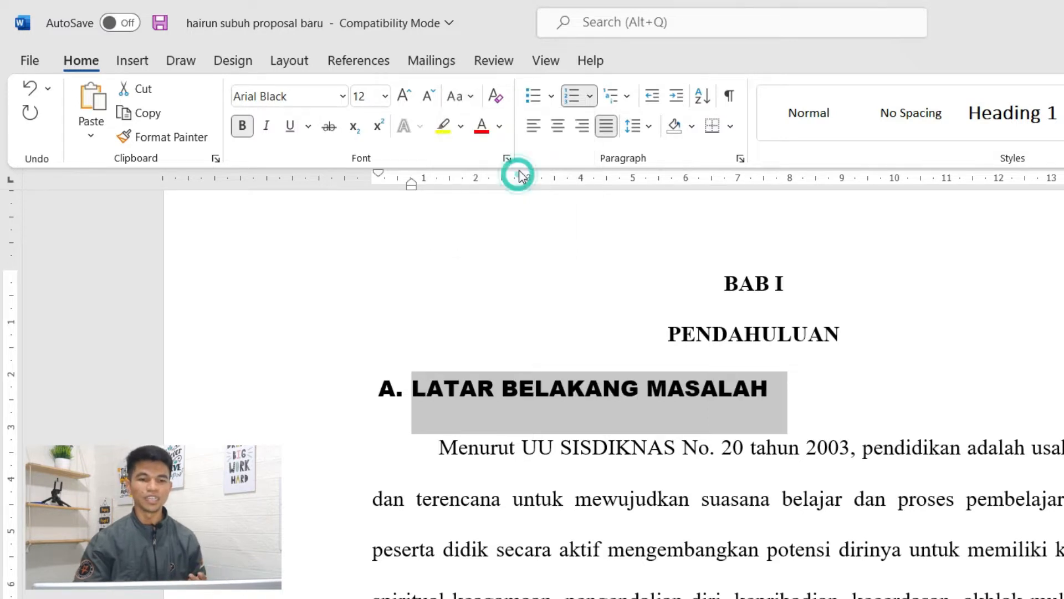
- Apply Capitalize Each Word to the selected heading, followed by tOGGLE cASE
click(466, 102)
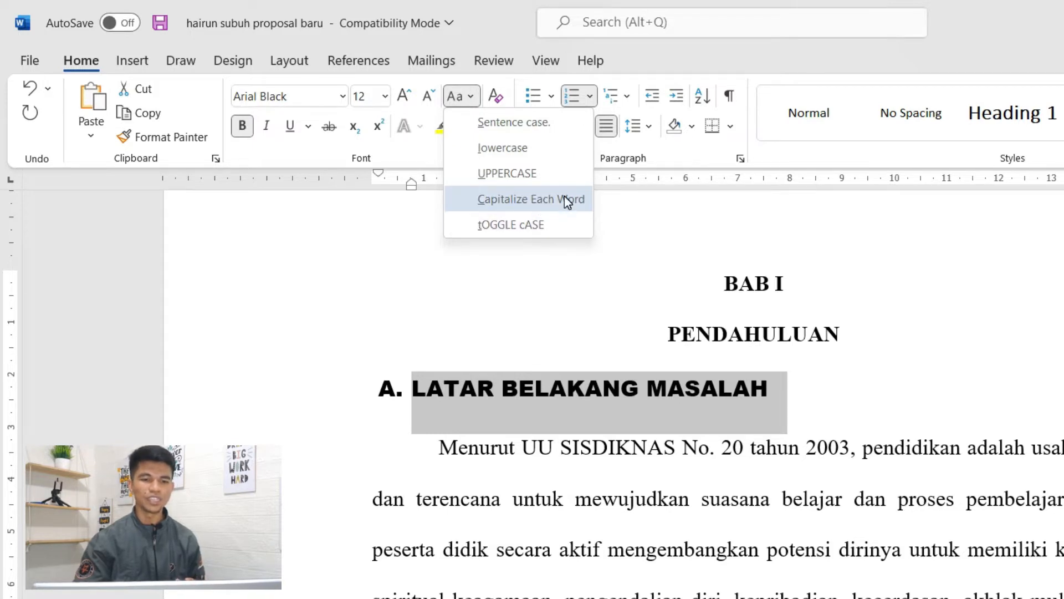
click(516, 199)
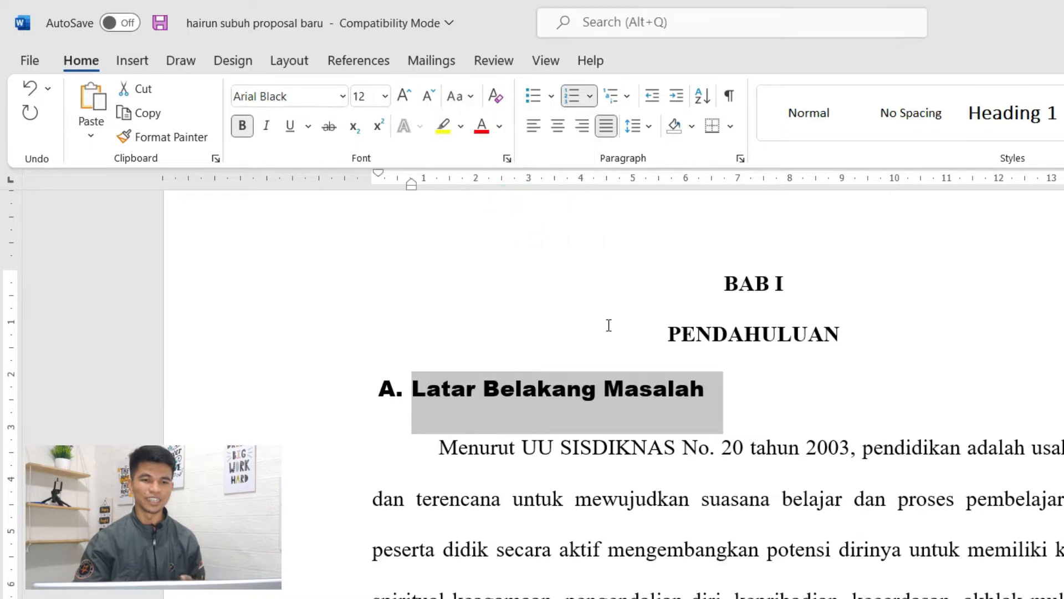
click(458, 97)
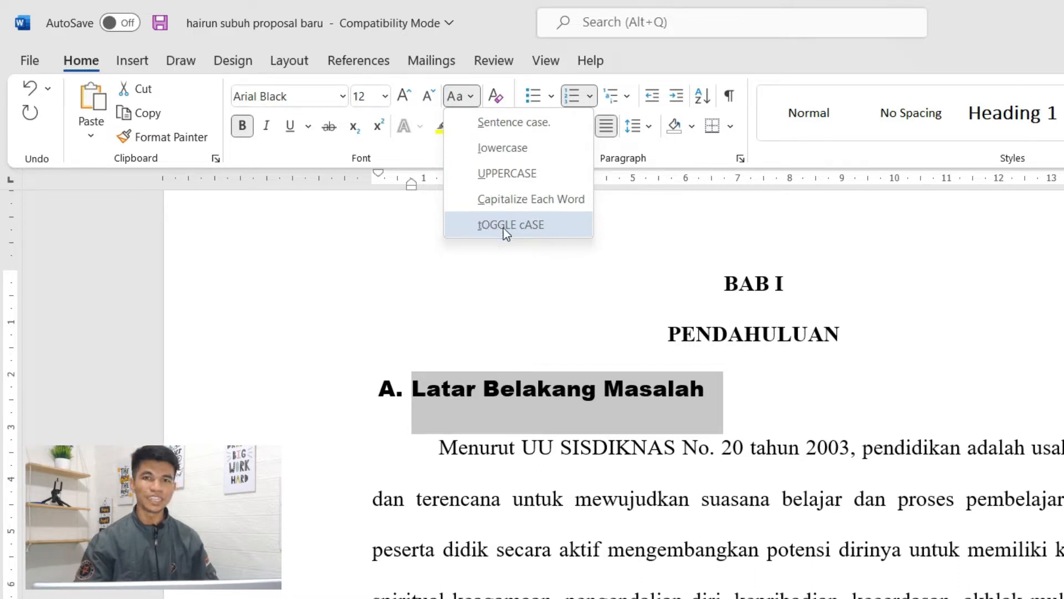
click(566, 225)
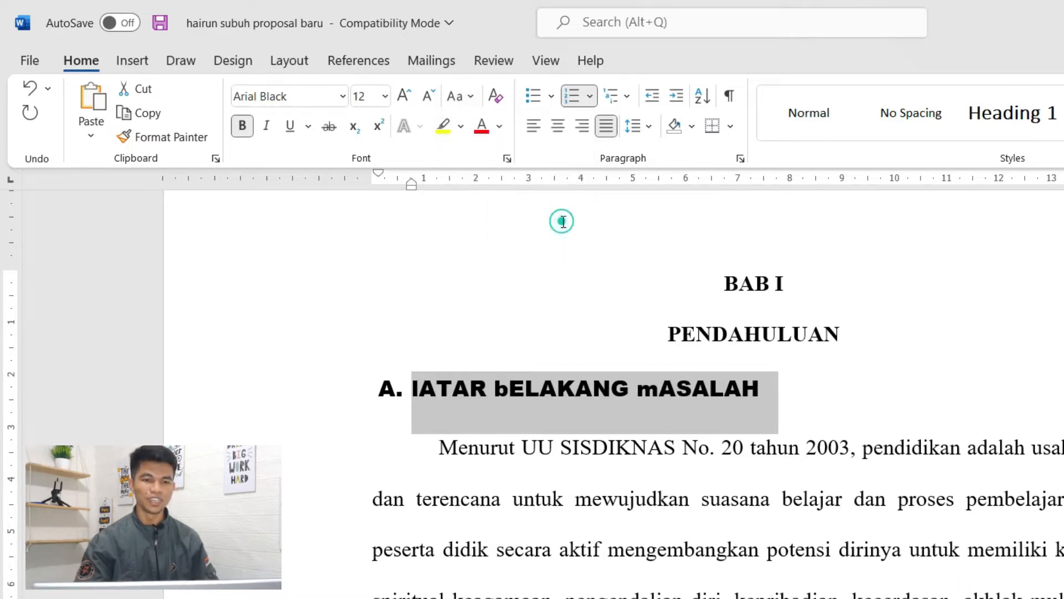
click(647, 393)
drag(784, 388, 437, 373)
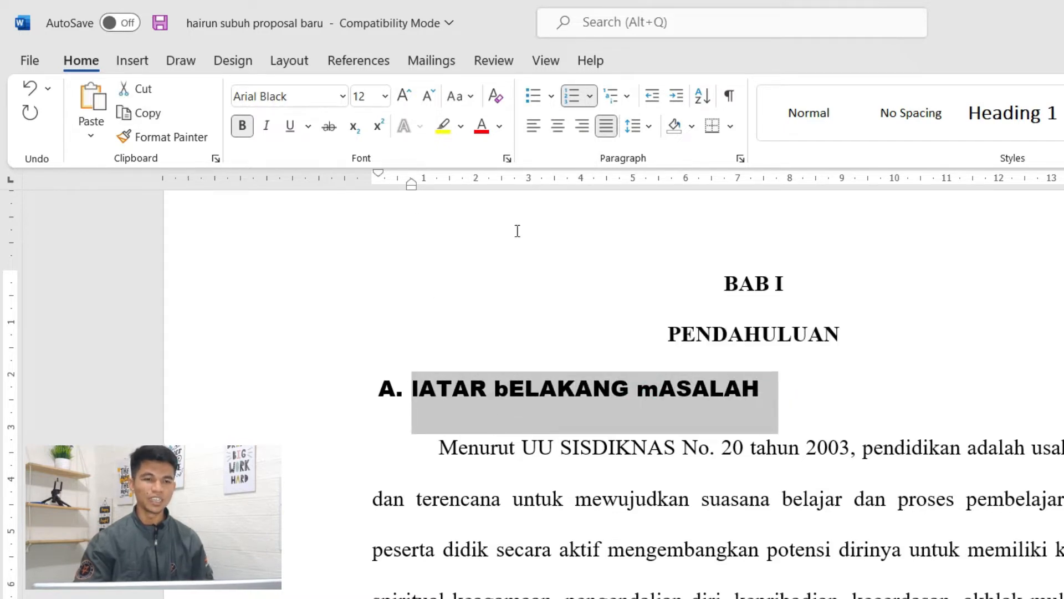
click(467, 97)
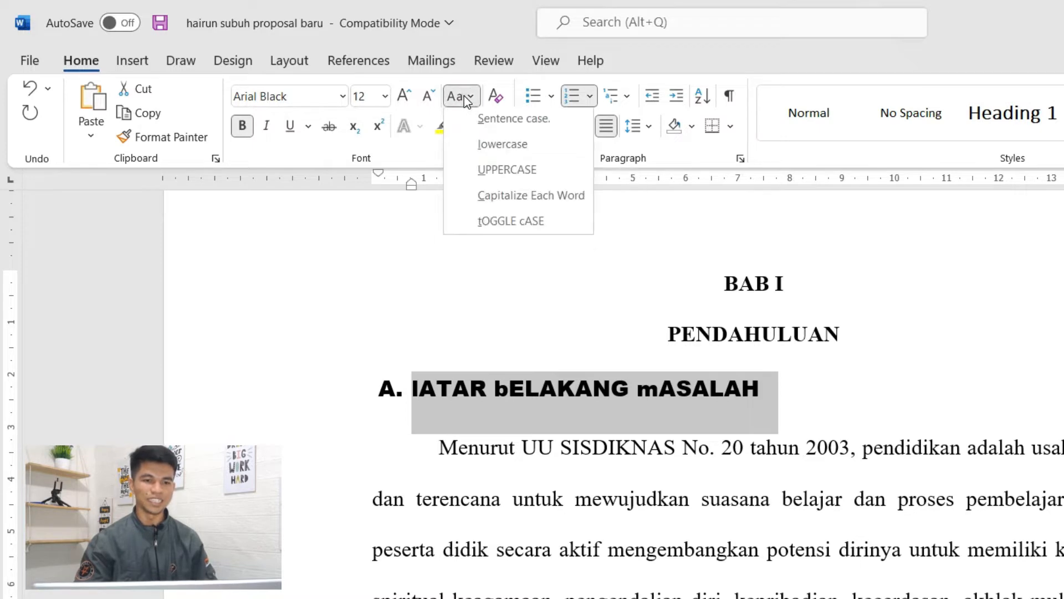
click(722, 382)
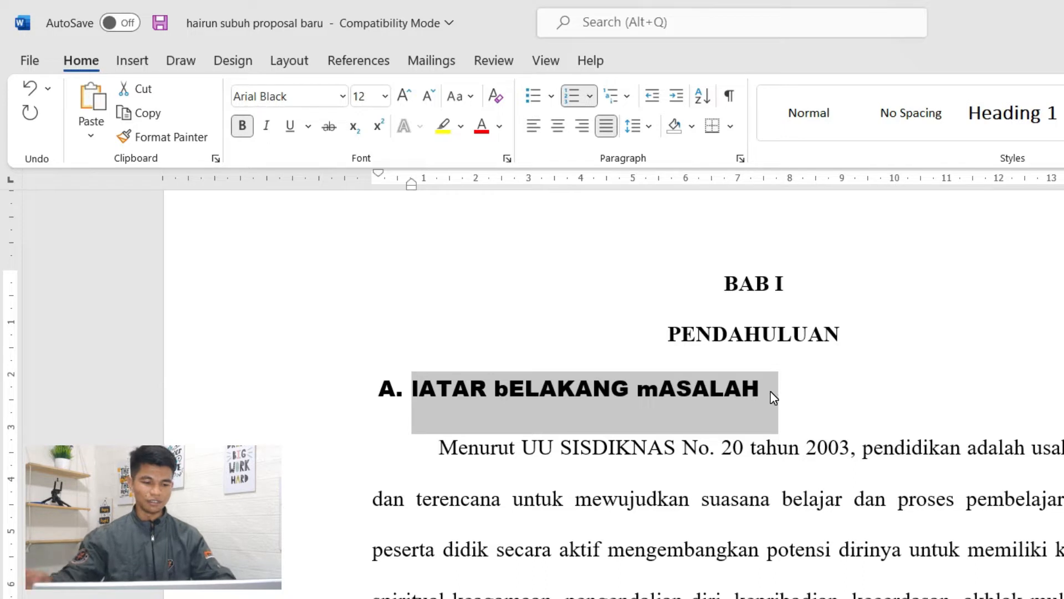
- Cycle the selected "Latar Belakang Masalah" heading repeatedly through uppercase, lowercase and capitalized words, finish on UPPERCASE, and deselect it
key(shift+F3)
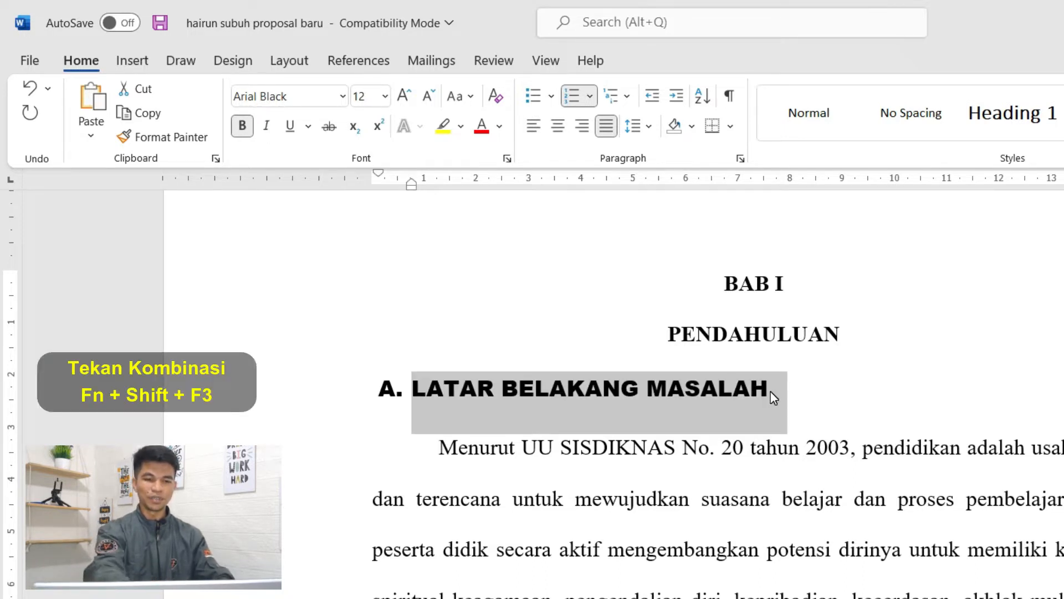
key(shift+F3)
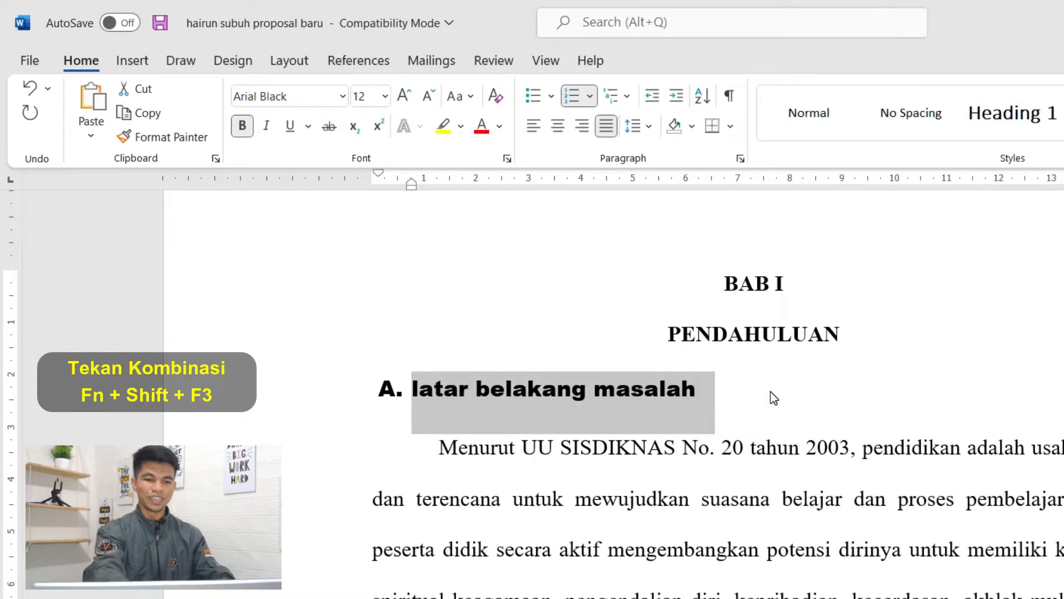
key(shift+F3)
click(770, 391)
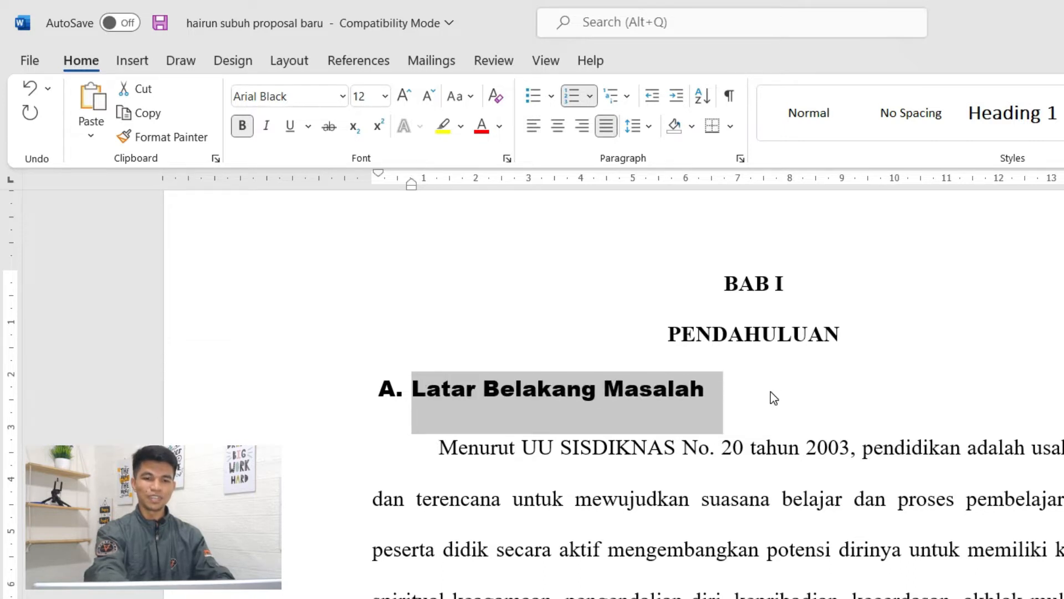
key(shift+F3)
key(shift+F3)
click(770, 391)
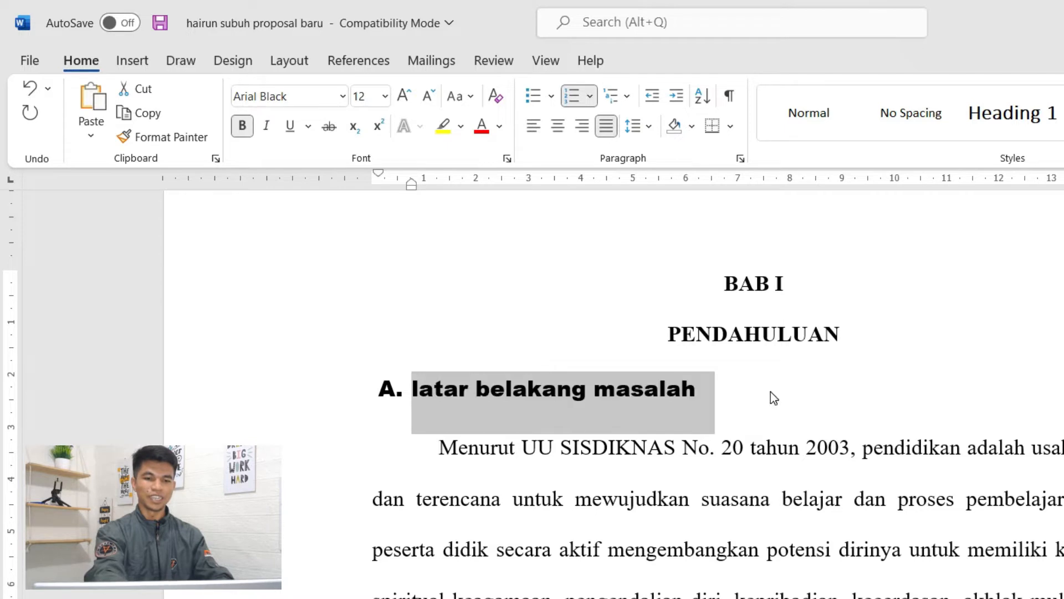
key(shift+F3)
key(shift+F3)
key(shift+F3)
key(shift+F3)
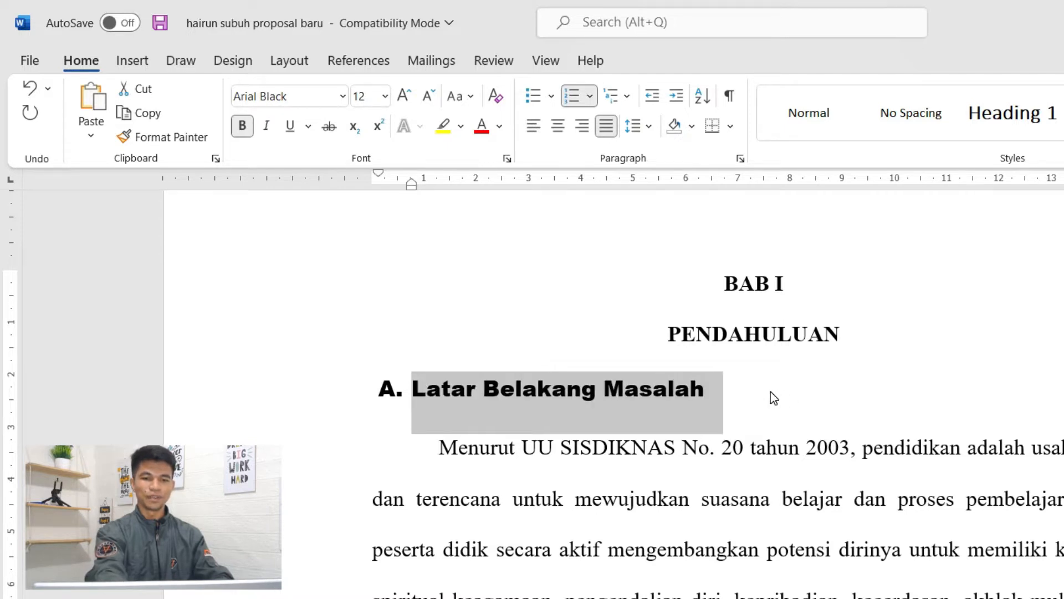
key(shift+F3)
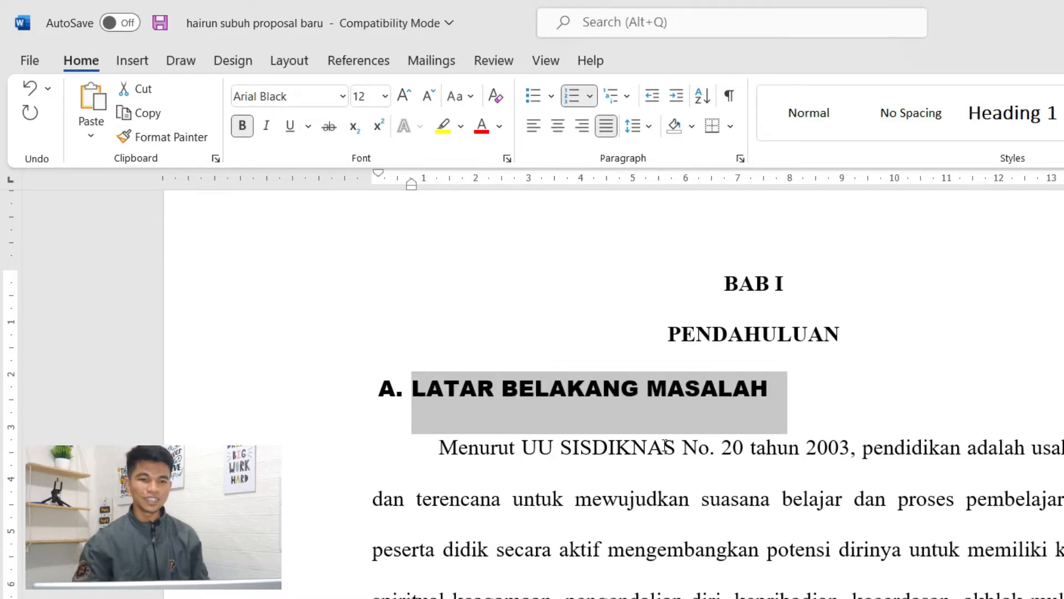
click(743, 421)
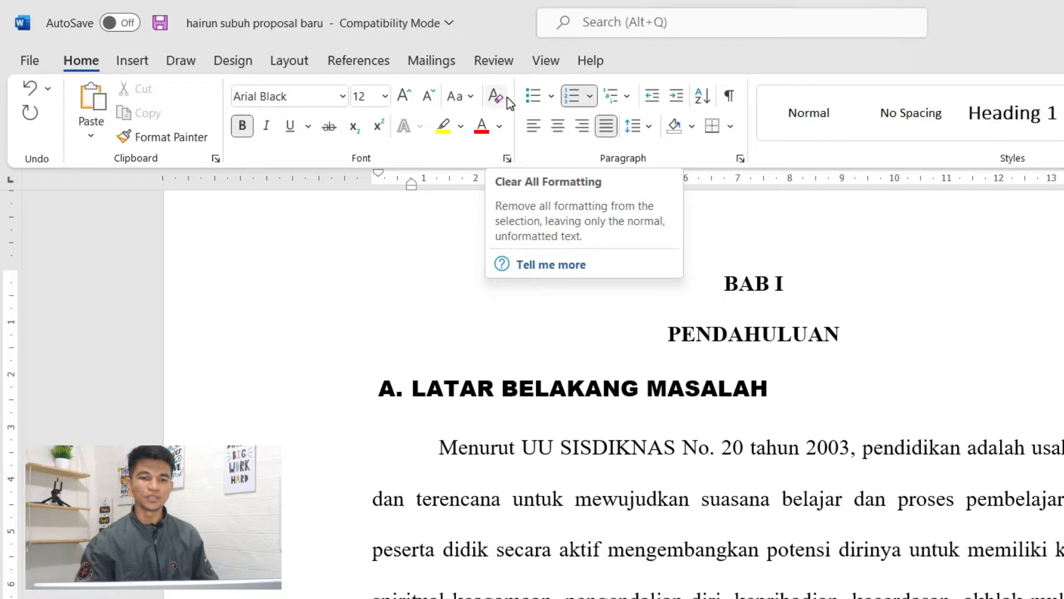
- Try clearing all formatting from the entire document, undo it, and deselect the text
click(757, 450)
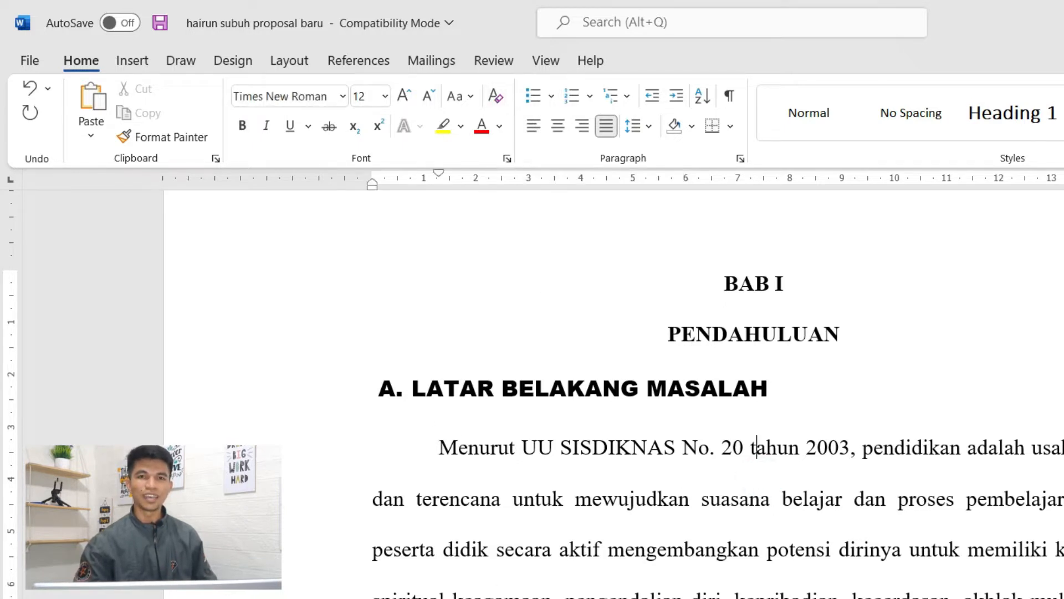
scroll(672, 596, down, 1)
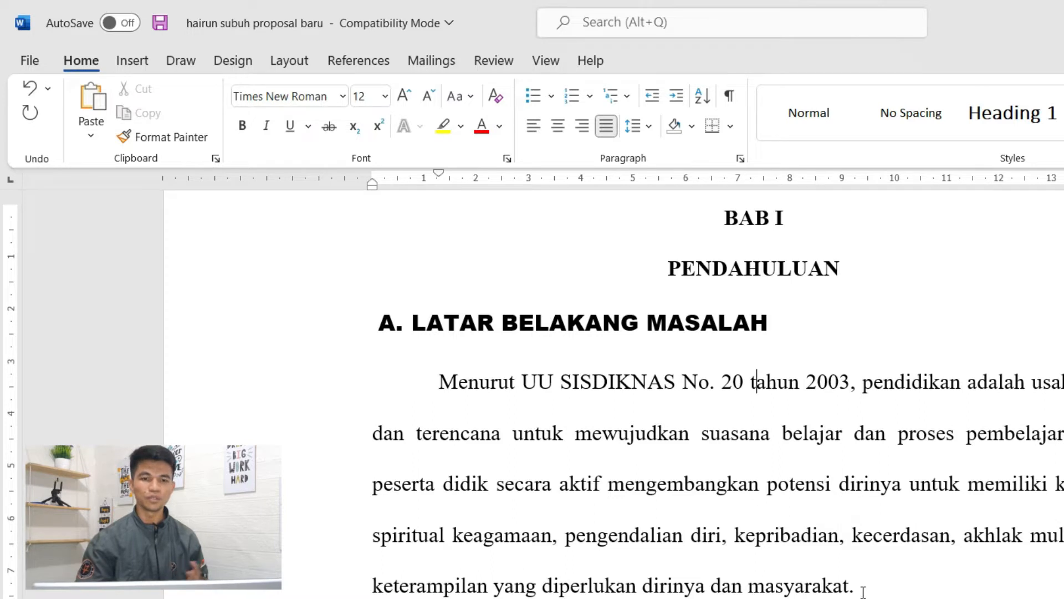
scroll(862, 592, up, 2)
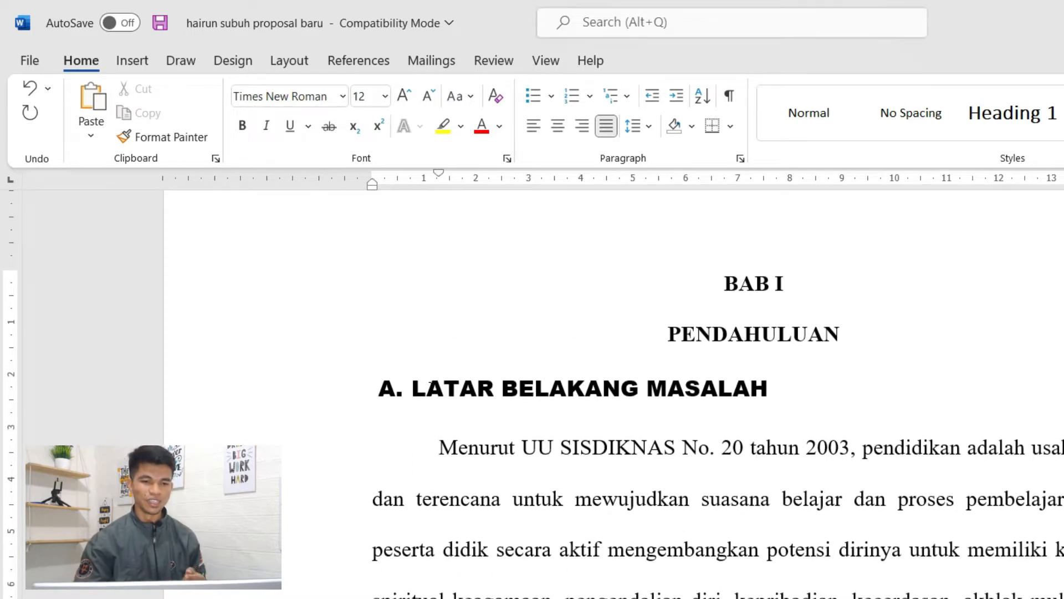
click(429, 387)
key(ctrl+a)
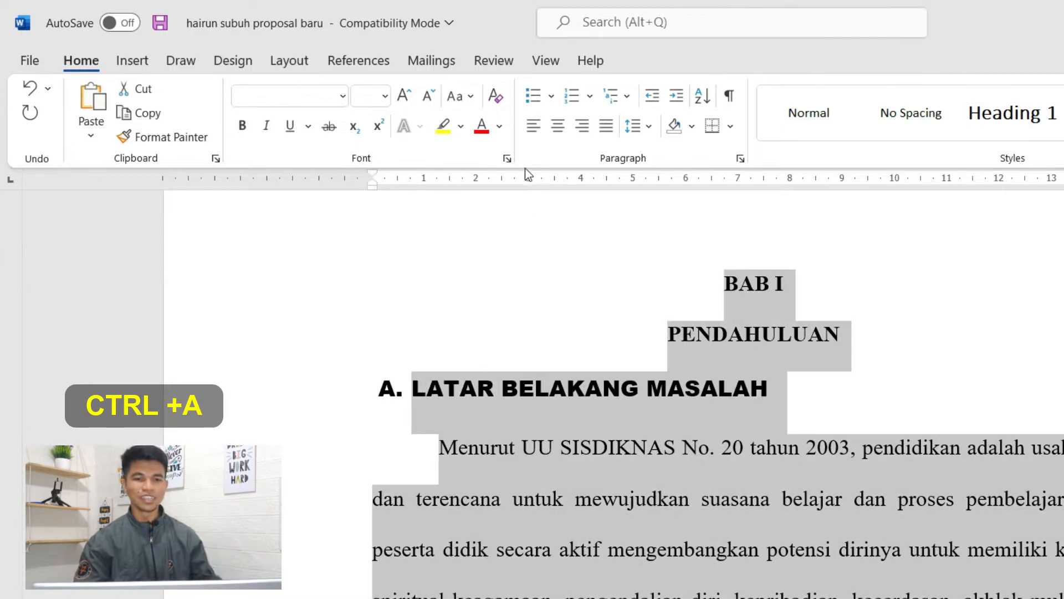
click(495, 96)
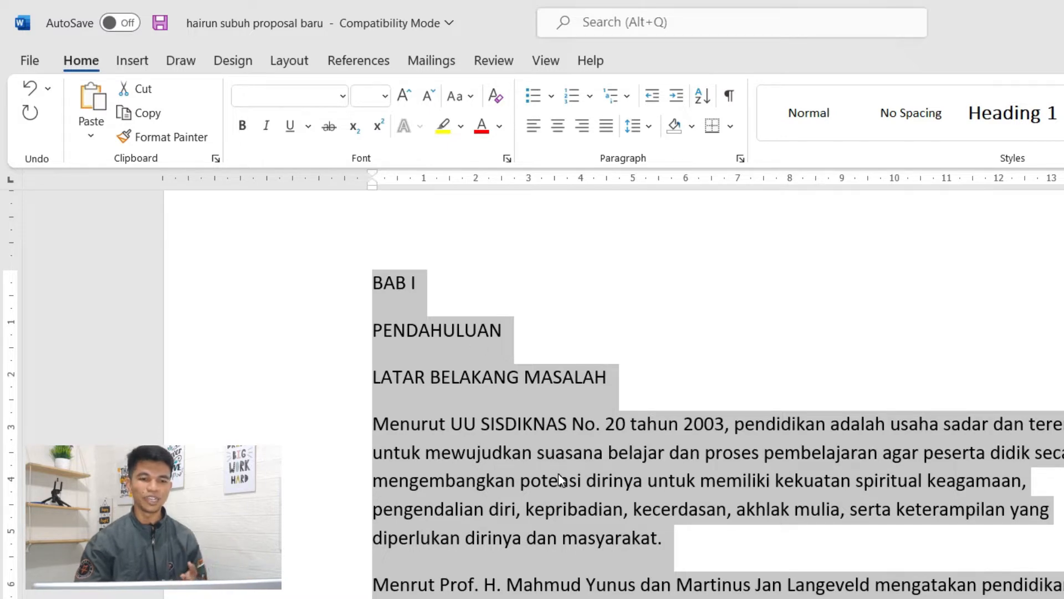
click(721, 451)
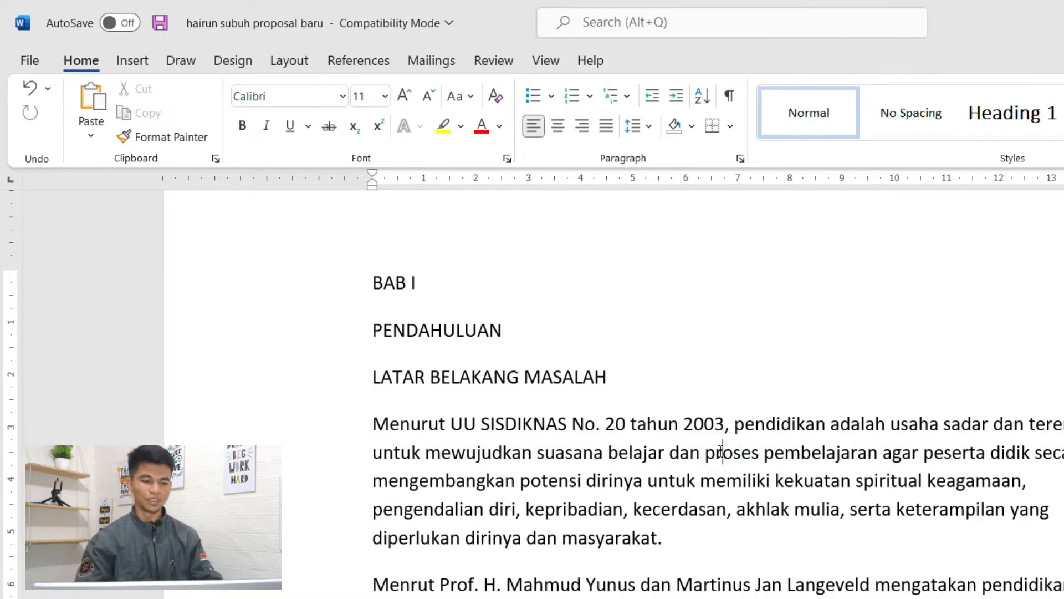
key(ctrl+z)
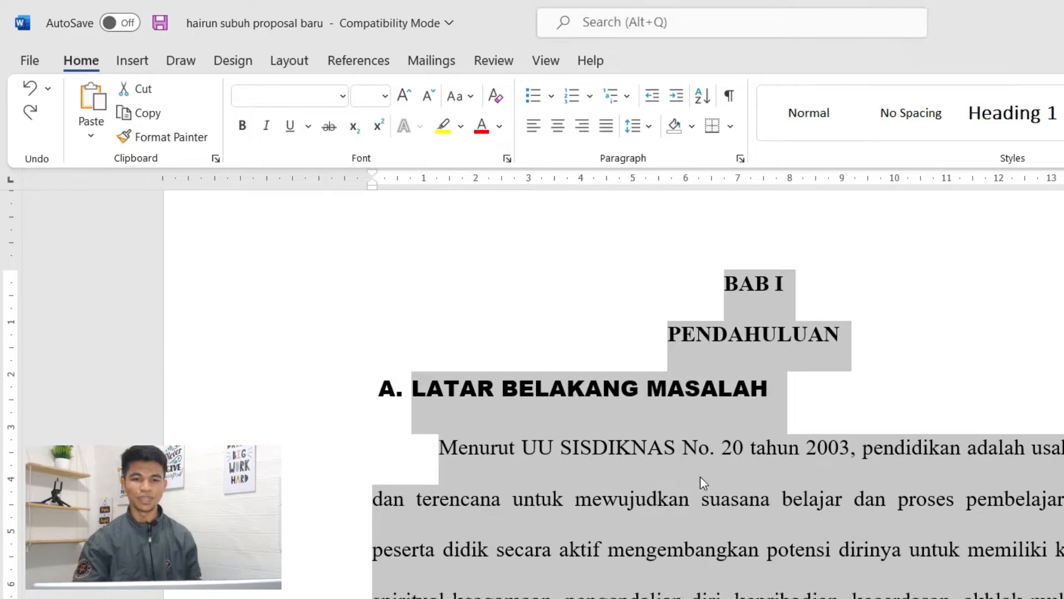
click(608, 447)
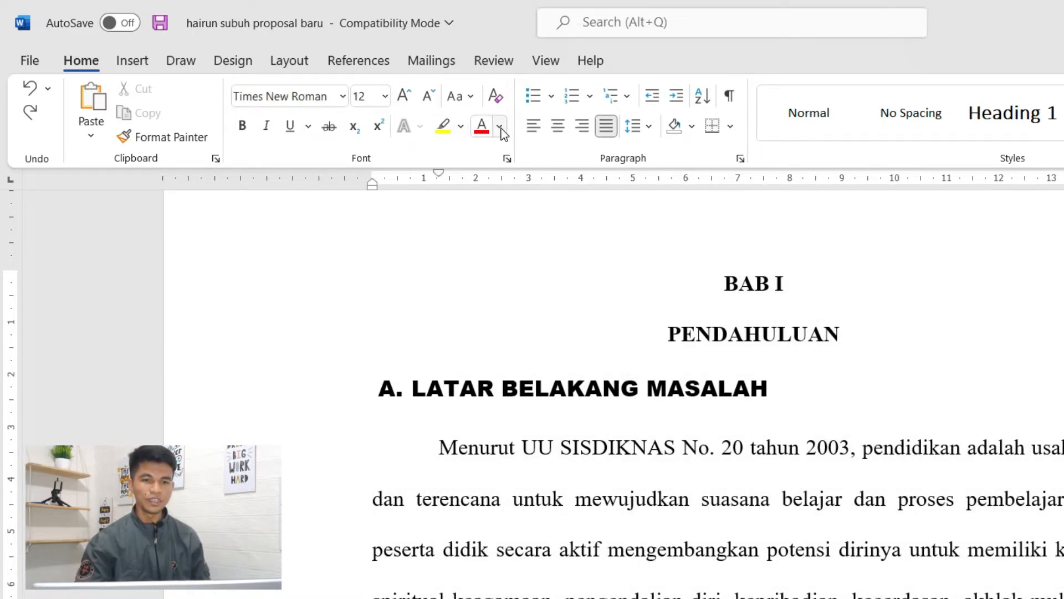
- Select the whole "LATAR BELAKANG MASALAH" heading and change its font color to standard red
click(658, 382)
drag(769, 395, 429, 386)
click(485, 387)
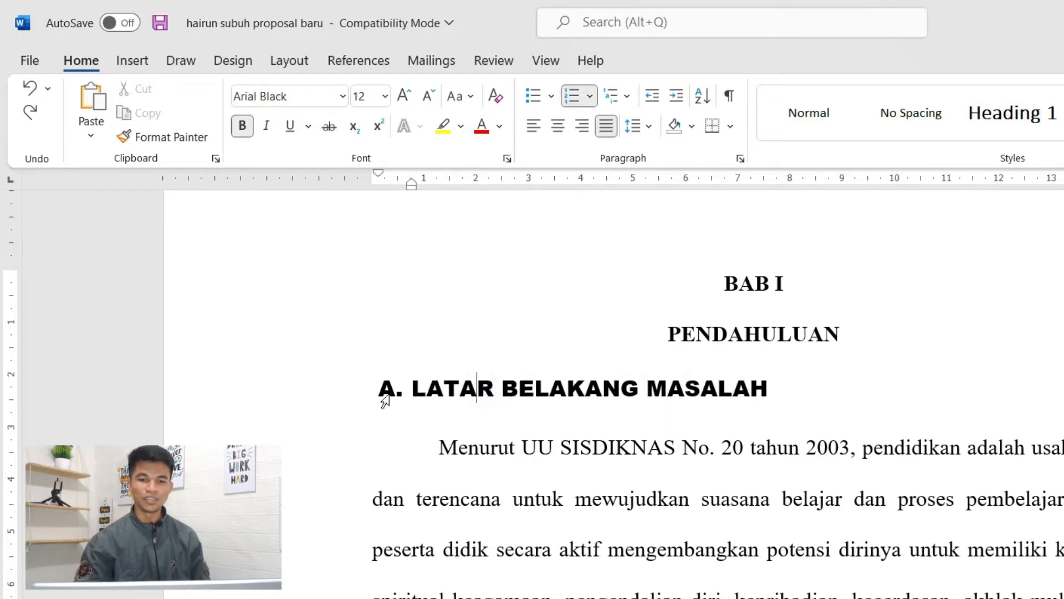
drag(779, 387, 449, 396)
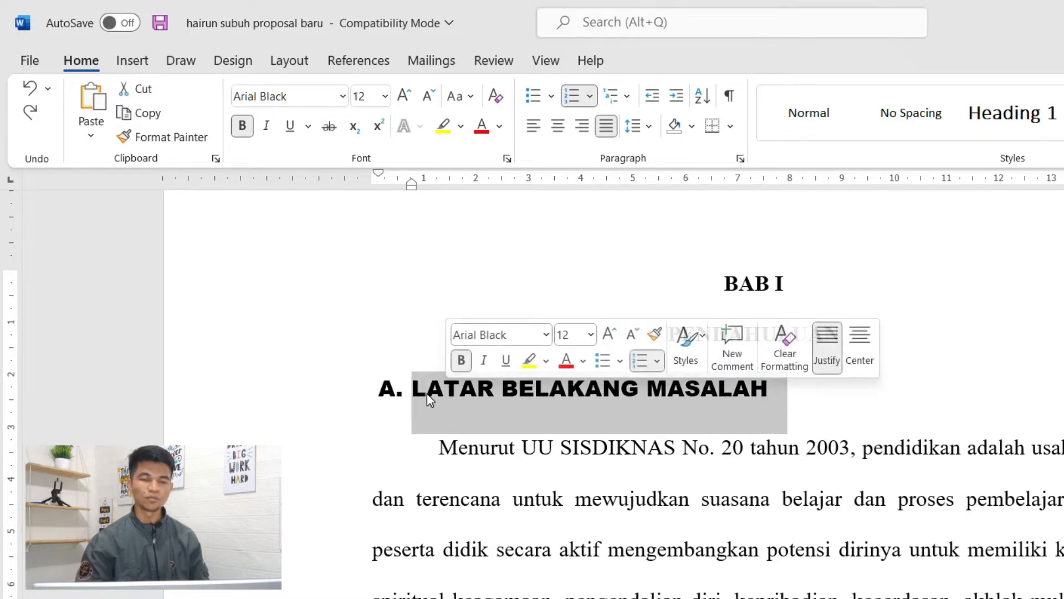
click(500, 127)
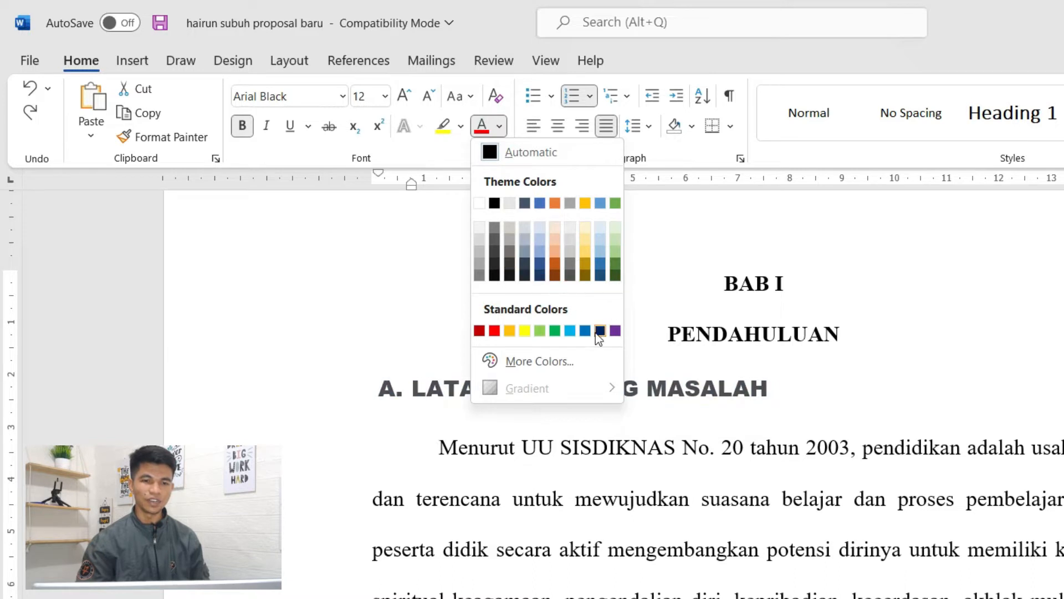
click(495, 332)
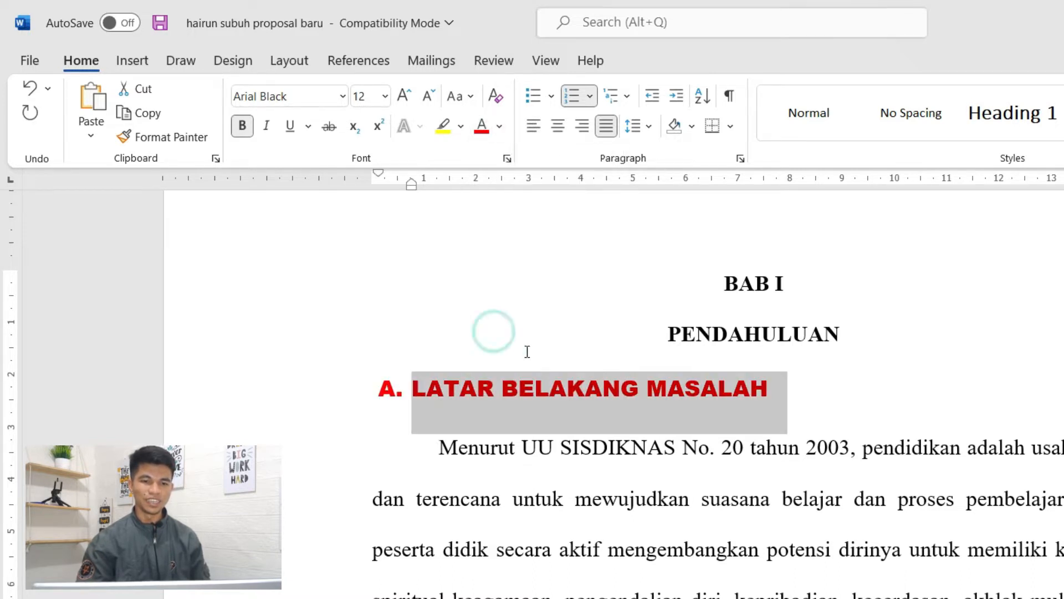
- Highlight the heading and the phrase "mewujudkan suasana belajar dan proses pembelajaran" in bright green
click(463, 129)
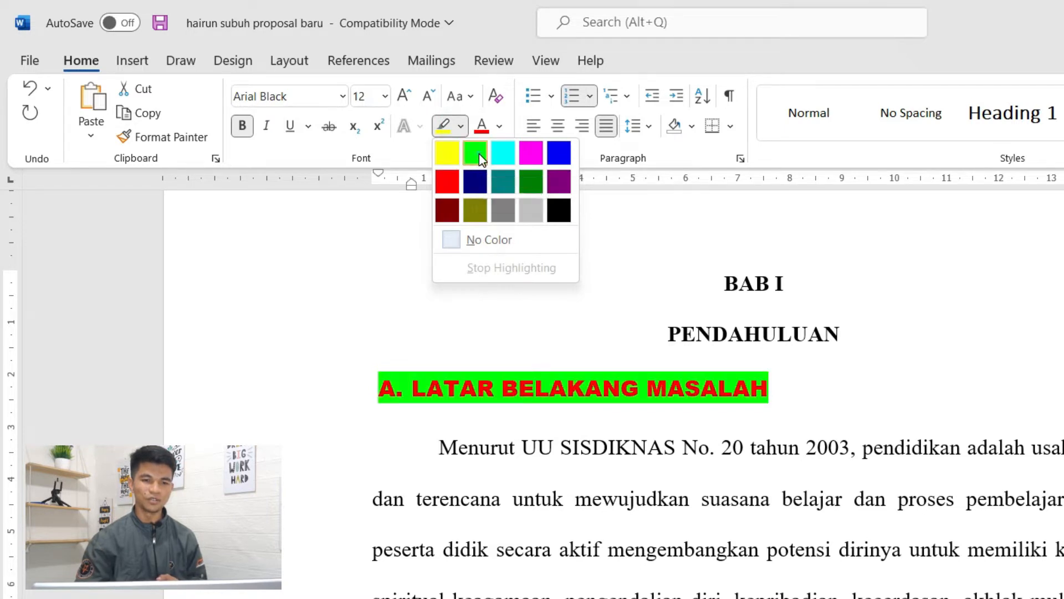
click(478, 155)
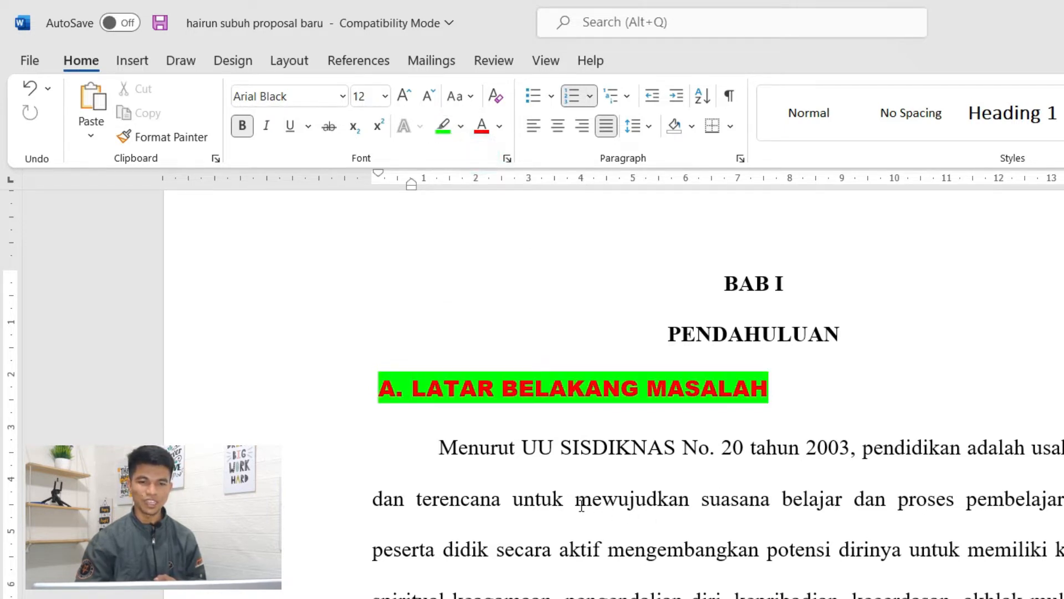
drag(579, 502, 1020, 495)
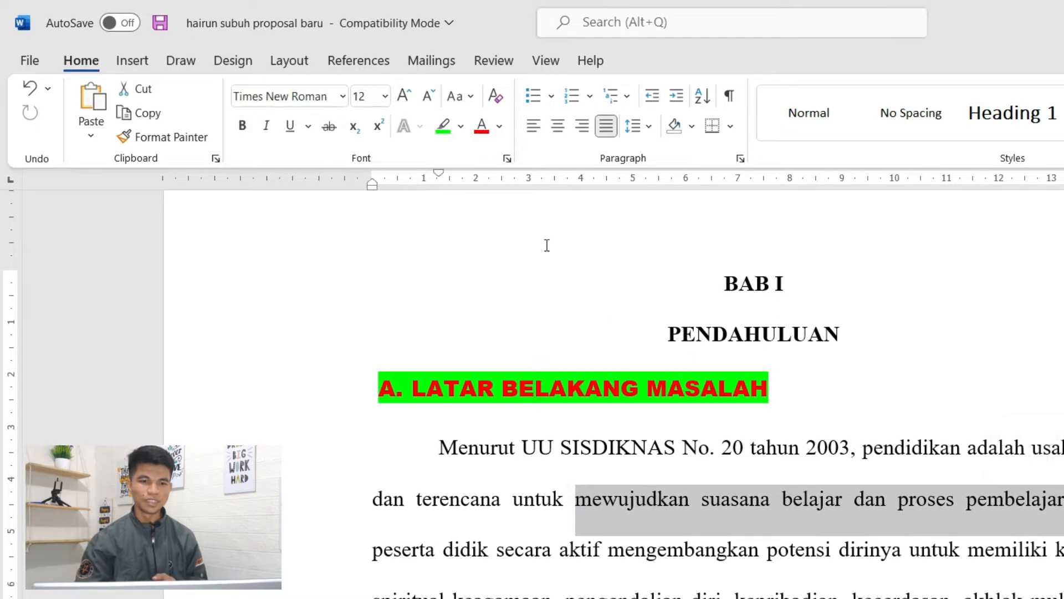
click(452, 136)
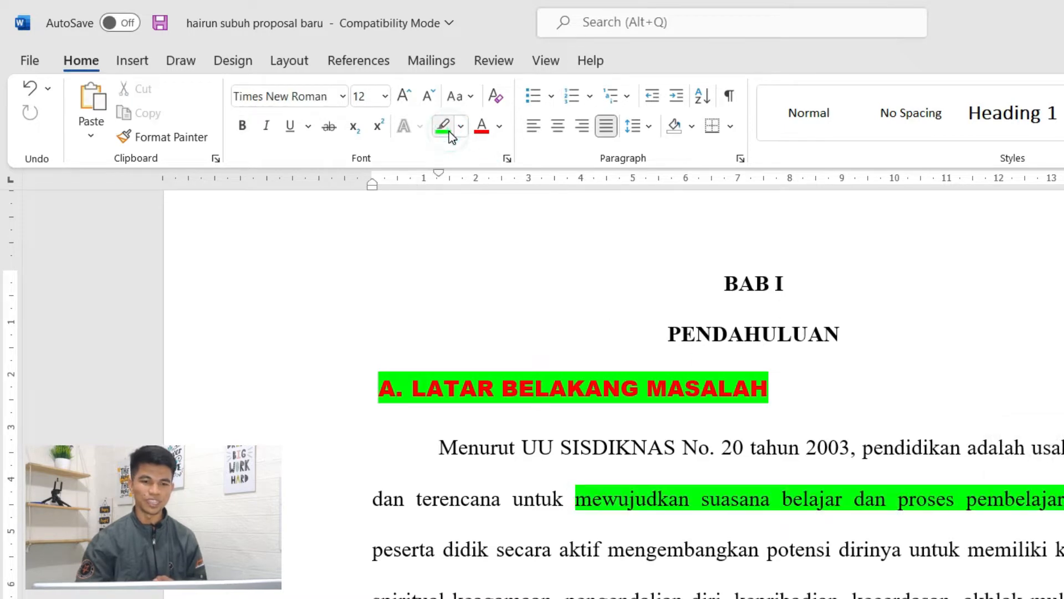
- Highlight the phrase "keagamaan, pengendalian diri, kepribadian, kecerdasan, akhlak mulia" in yellow
drag(509, 598, 734, 598)
drag(776, 535, 958, 535)
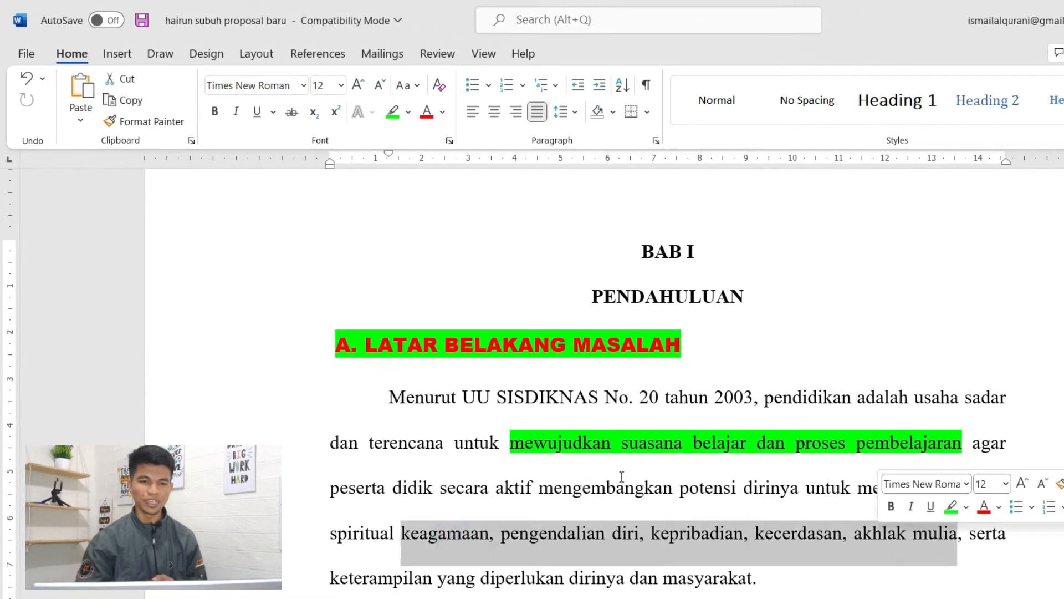
click(408, 112)
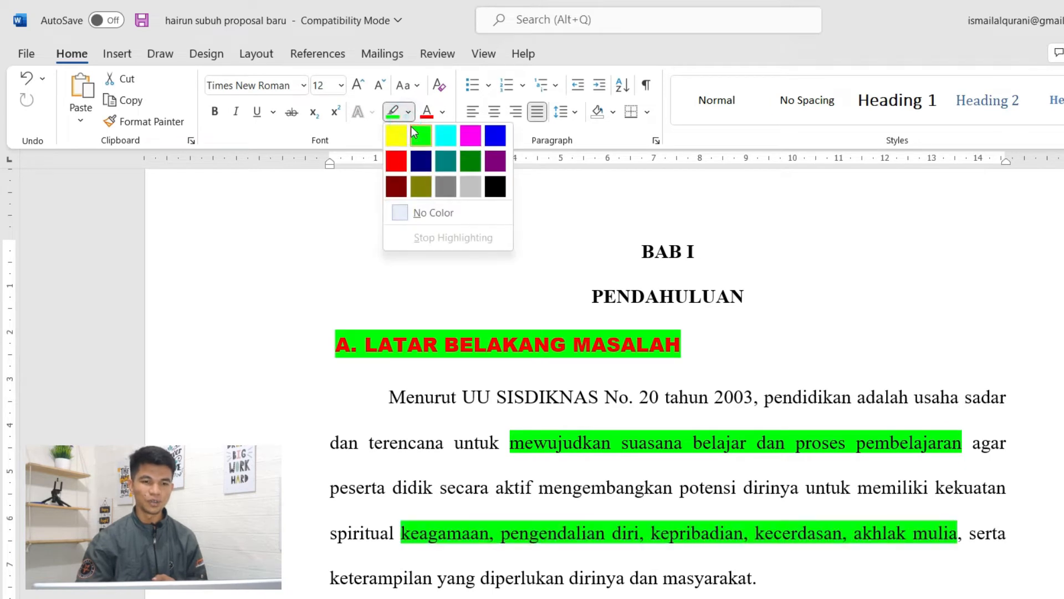
click(397, 134)
click(657, 549)
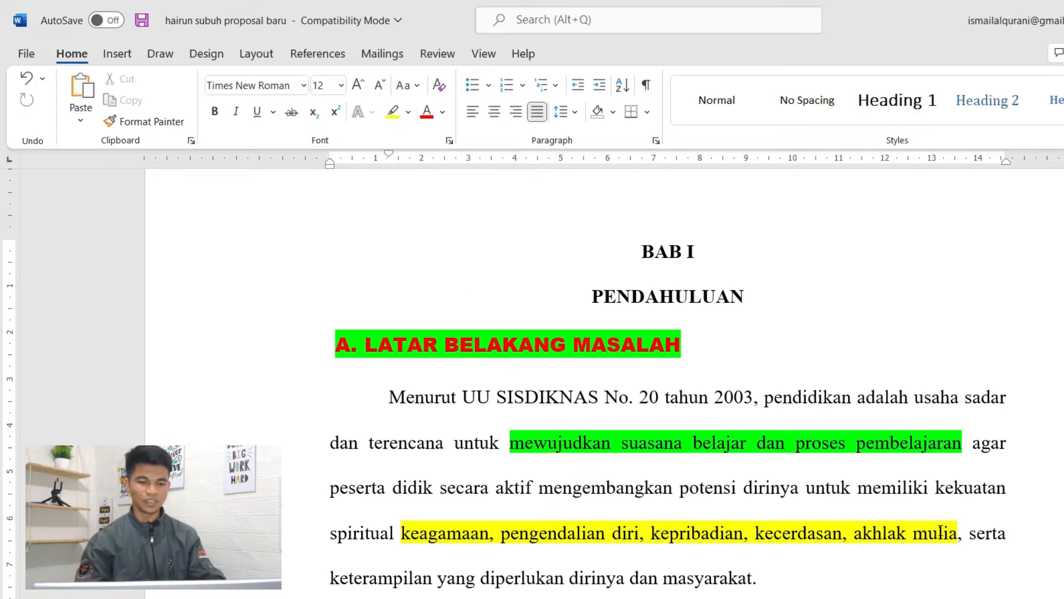
- Undo the yellow and green highlights and the heading's red font color
key(ctrl+z)
key(ctrl+z)
key(ctrl+z)
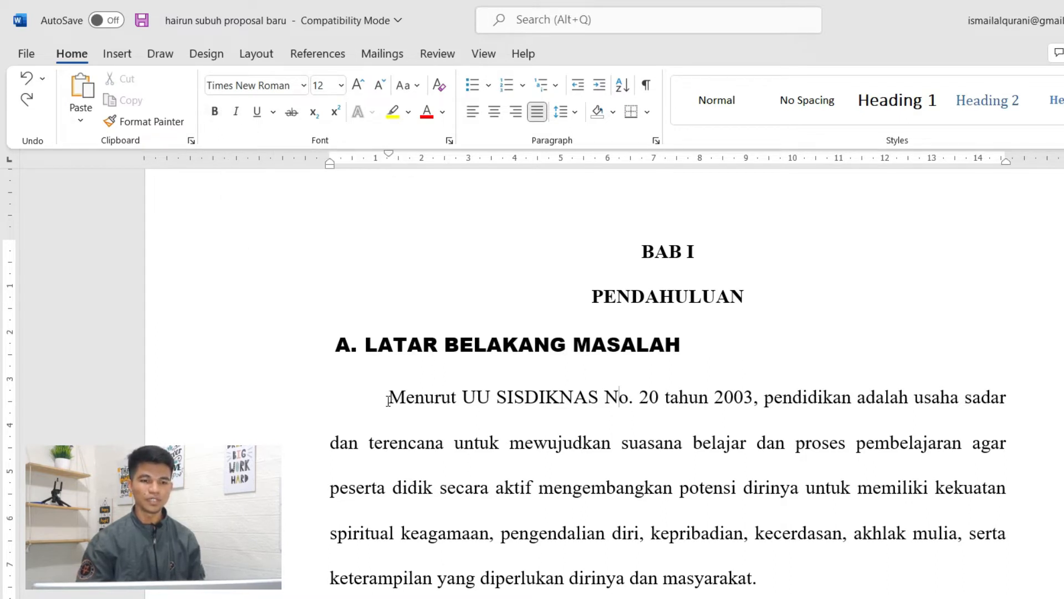
- Make "Menurut UU SISDIKNAS No. 20 tahun 2003, pendidikan" bold, undo it once, and apply bold again
drag(386, 399, 778, 416)
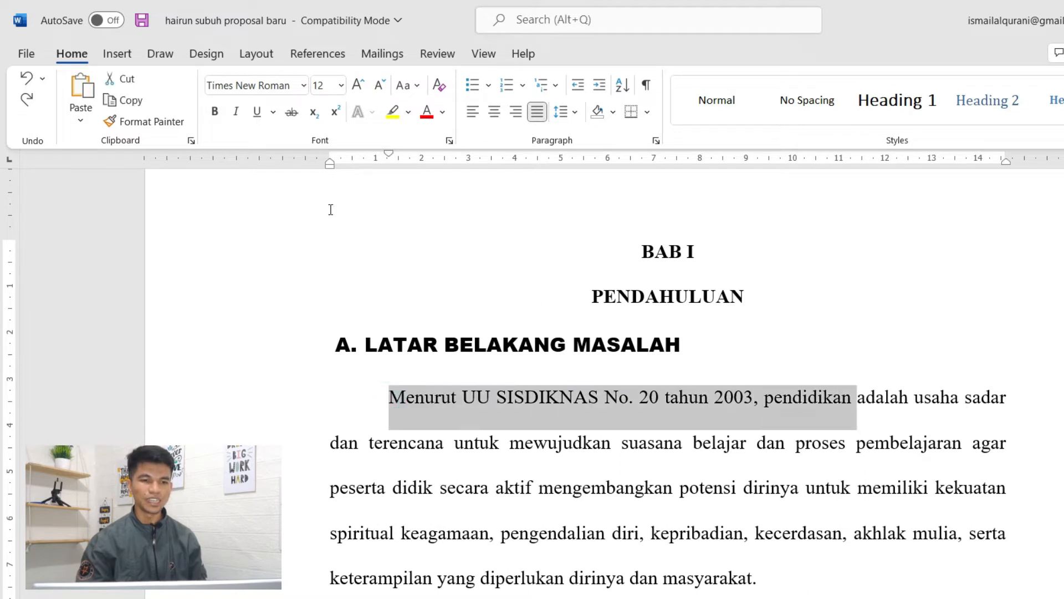
click(216, 113)
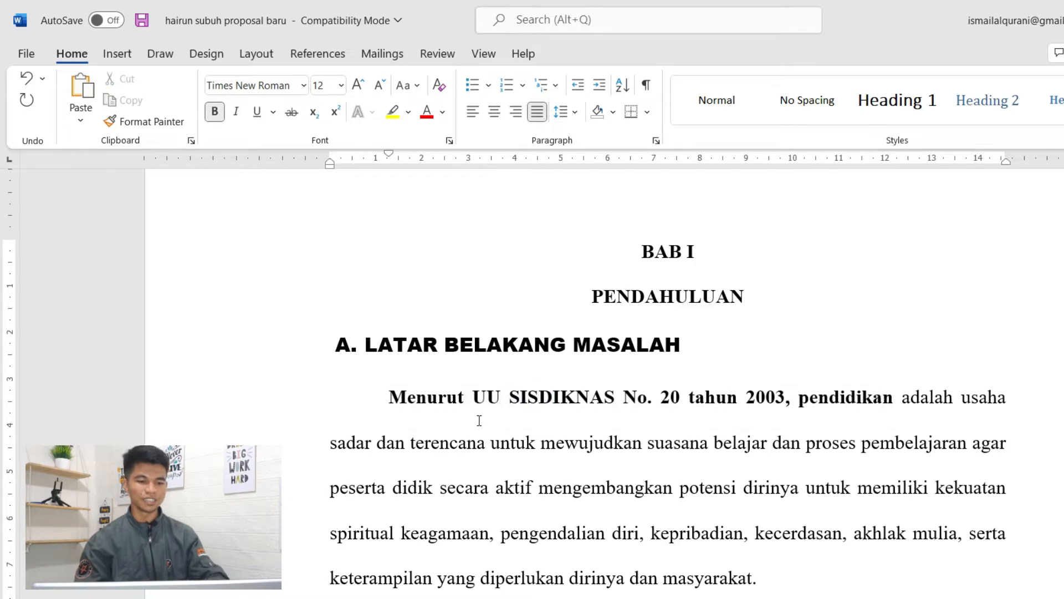
key(ctrl+z)
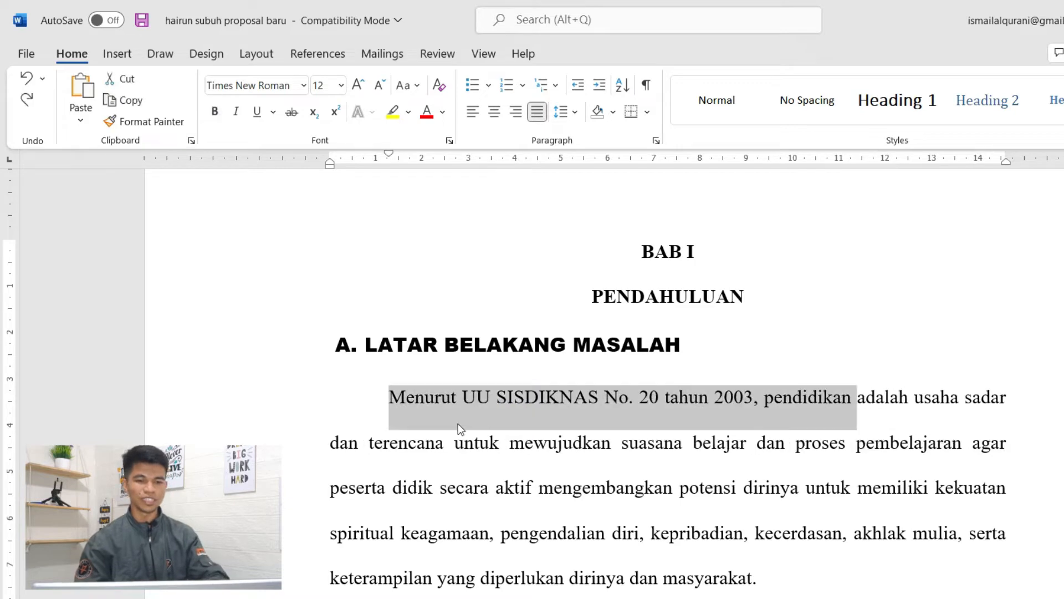
click(216, 114)
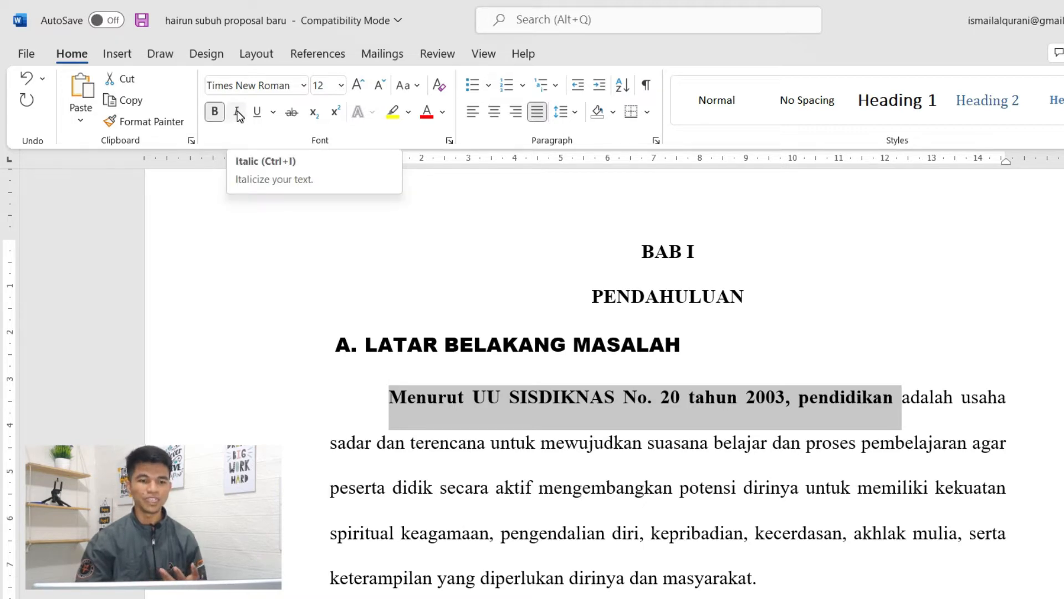
- Toggle italic on and off several times on the selected bold phrase, leaving it non-italic
click(238, 112)
click(237, 113)
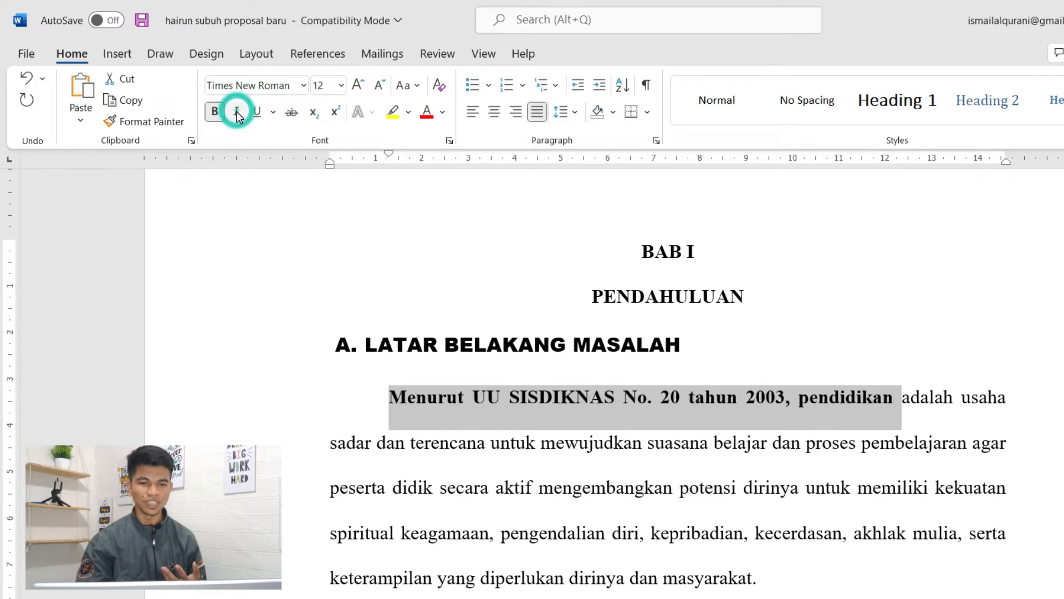
click(237, 112)
click(237, 112)
click(237, 112)
click(237, 113)
click(237, 113)
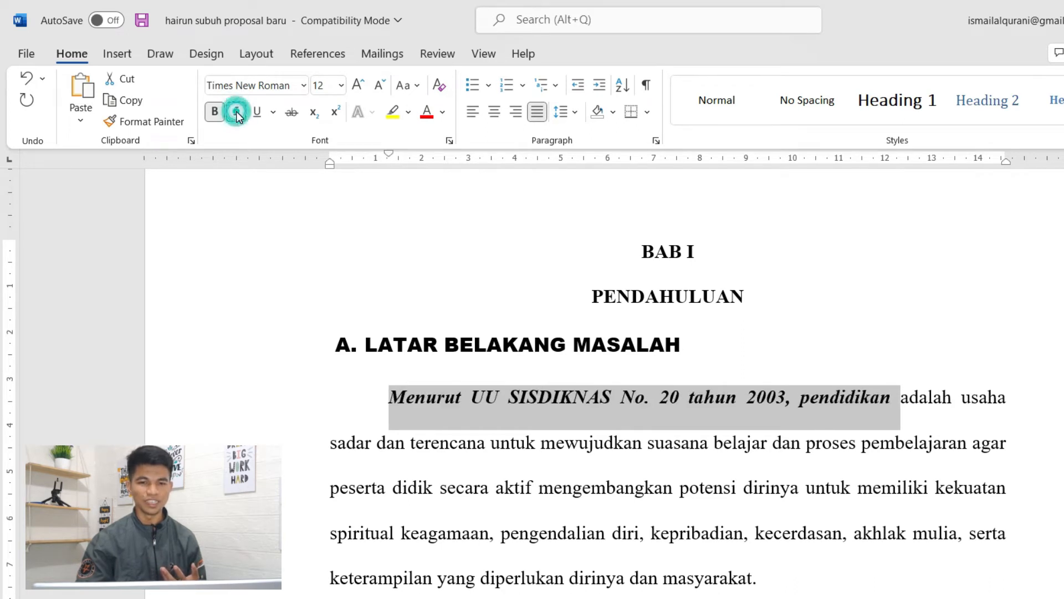
click(237, 113)
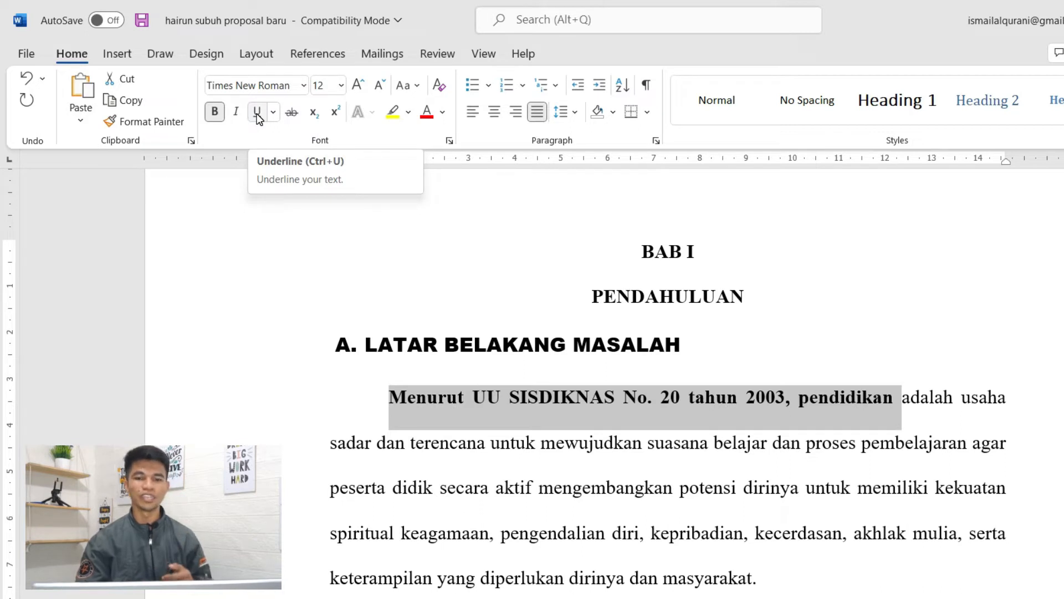
- Underline the selected phrase "Menurut UU SISDIKNAS No. 20 tahun 2003, pendidikan"
click(258, 117)
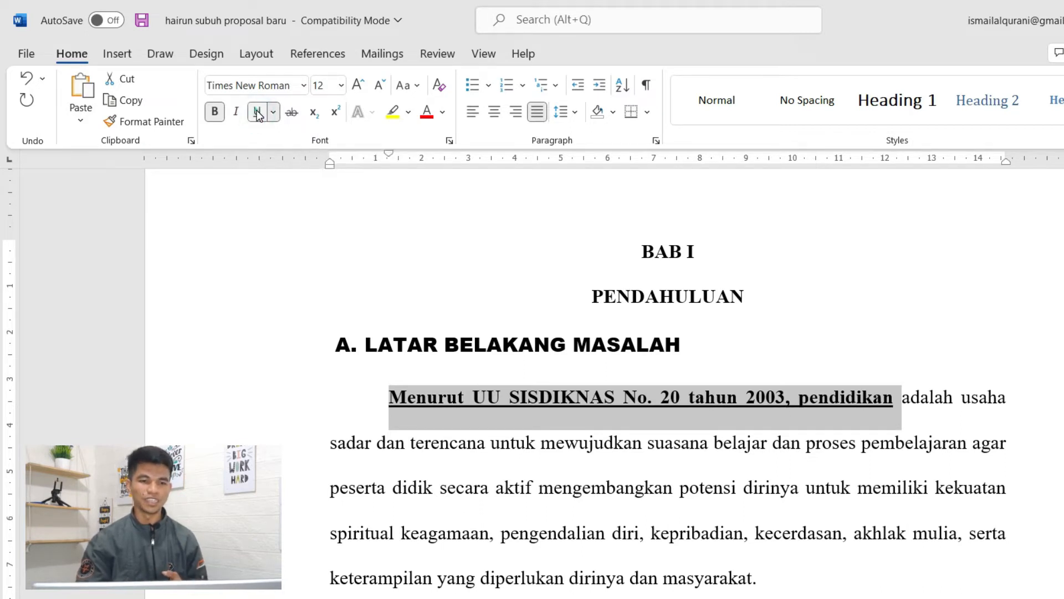
- Toggle the underline on the bold phrase, change it to a thick line, and undo the underlining
click(258, 115)
click(258, 115)
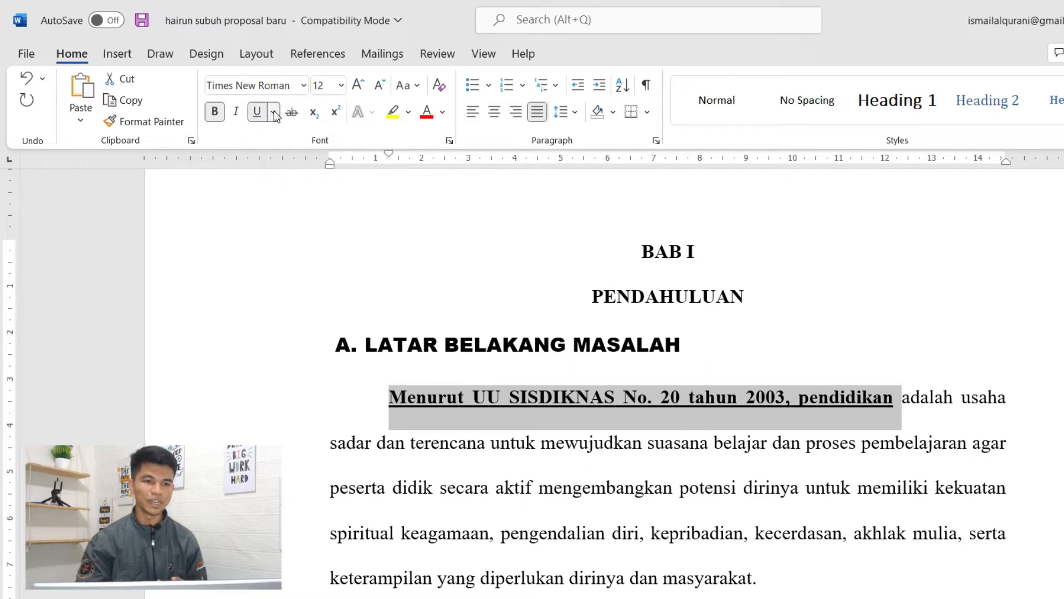
click(274, 111)
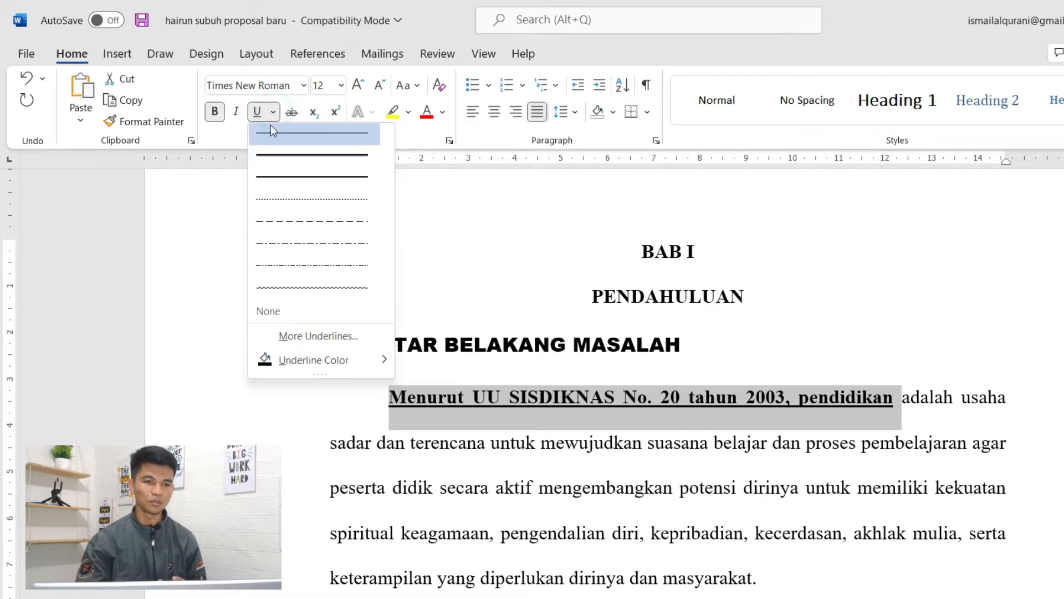
click(290, 178)
click(576, 399)
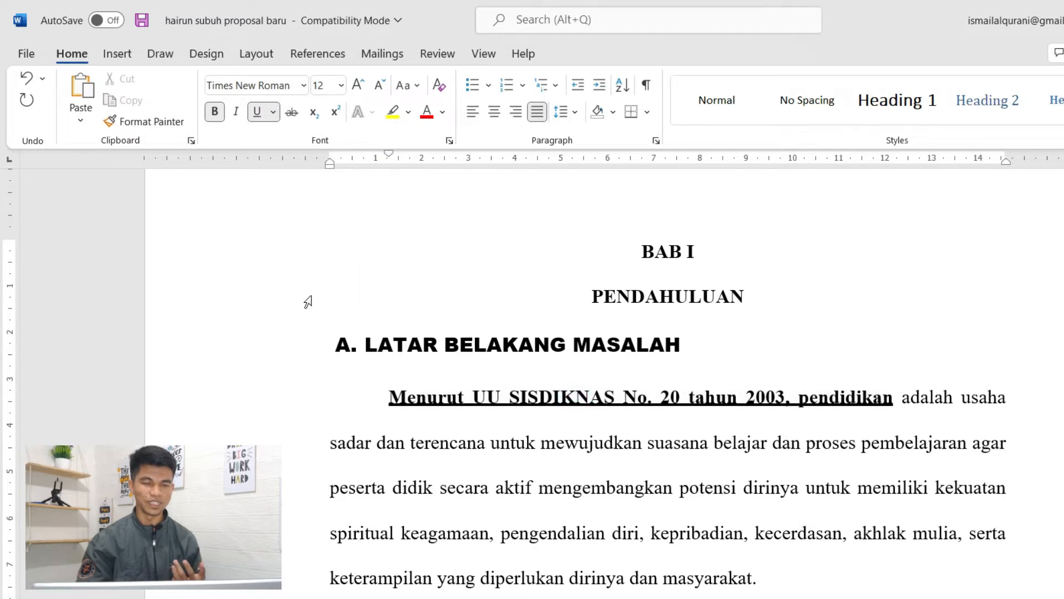
key(ctrl+z)
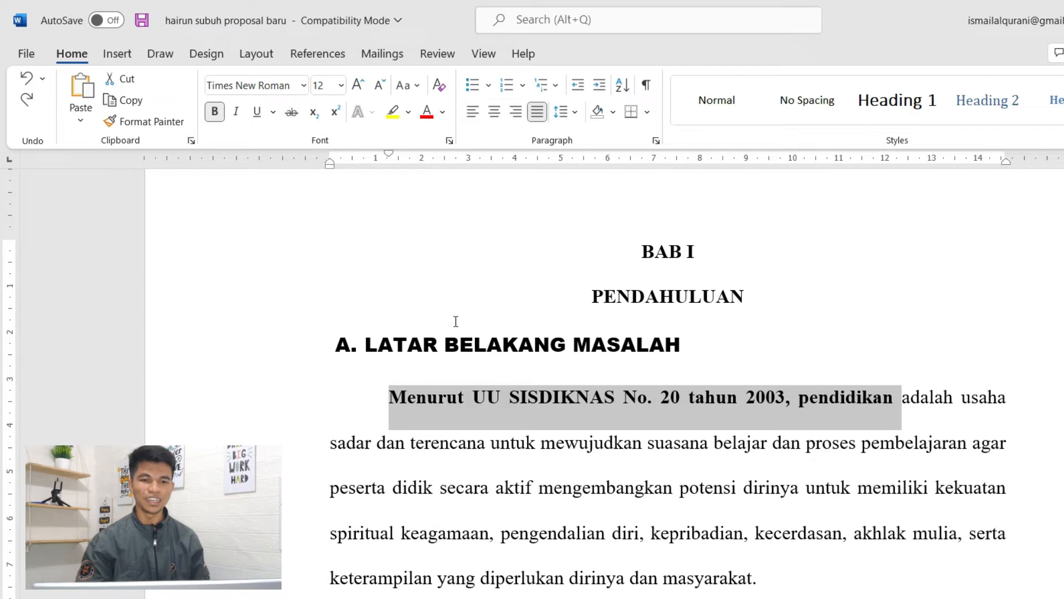
- Apply strikethrough to "Menurut UU SISDIKNAS No. 20 tahun 2003, pendidikan" and then to the heading "LATAR BELAKANG MASALAH"
click(293, 112)
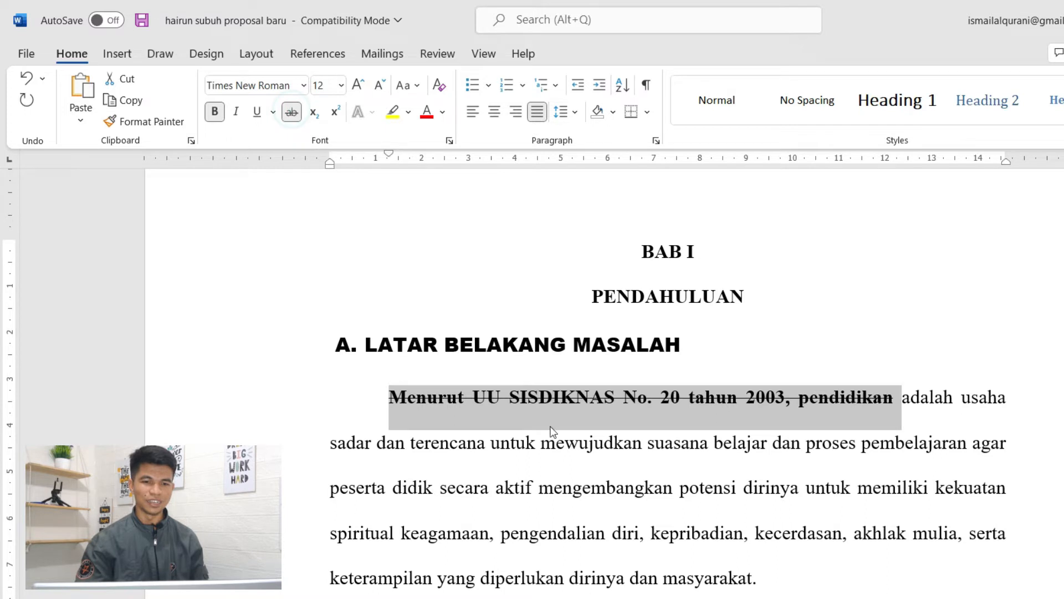
click(840, 390)
drag(377, 395, 898, 397)
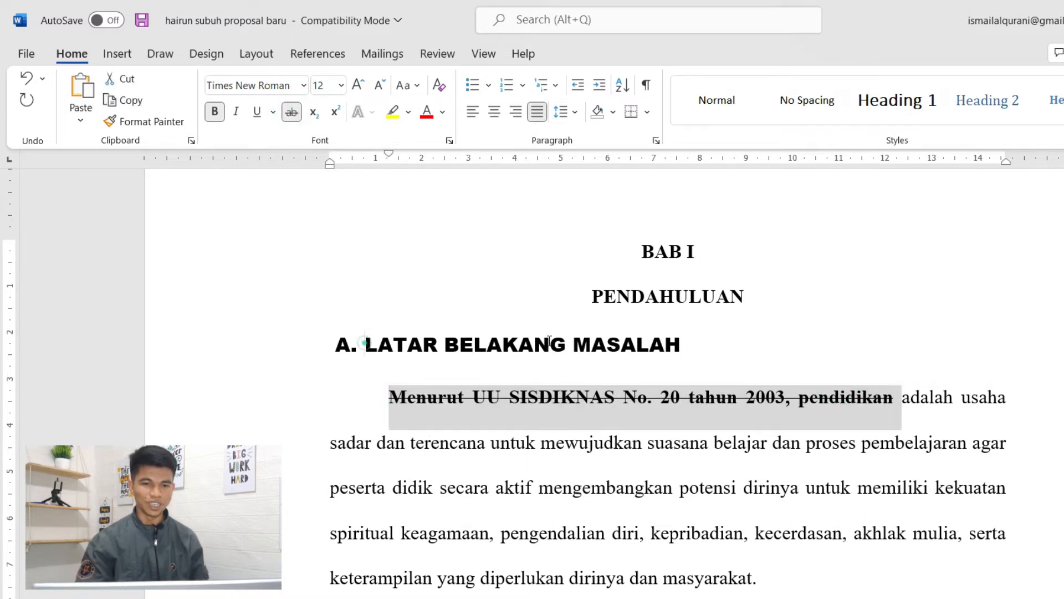
drag(370, 350, 715, 335)
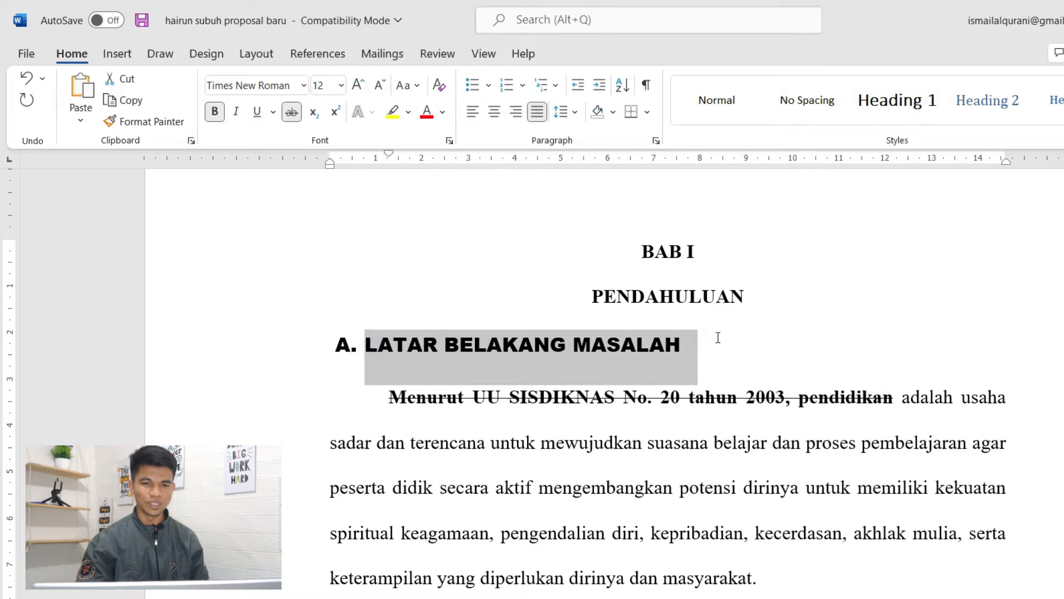
click(291, 112)
click(583, 487)
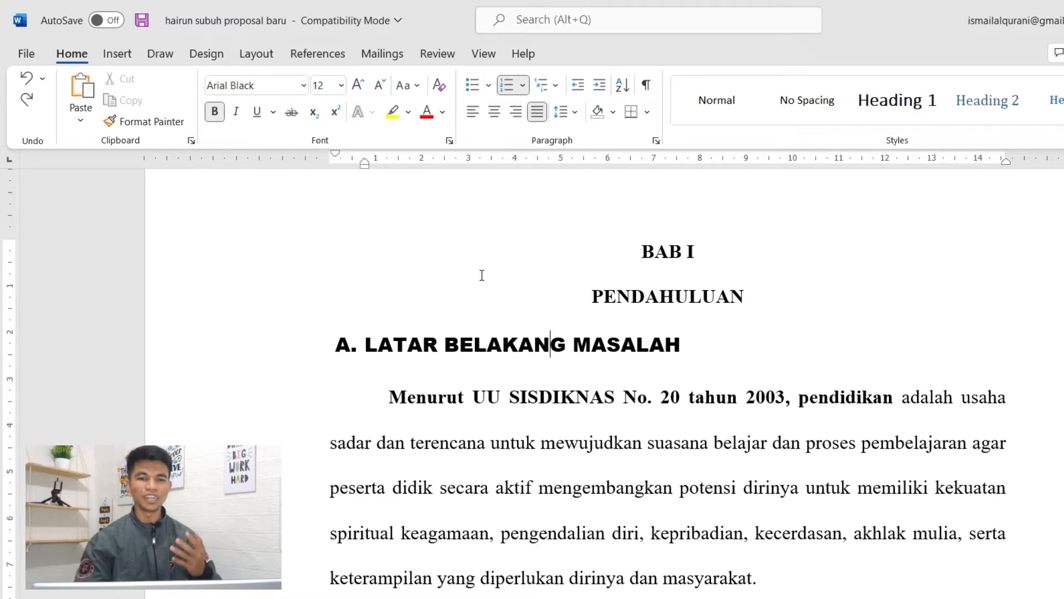
- Add the text "C02" at the end of the heading "LATAR BELAKANG MASALAH"
click(692, 350)
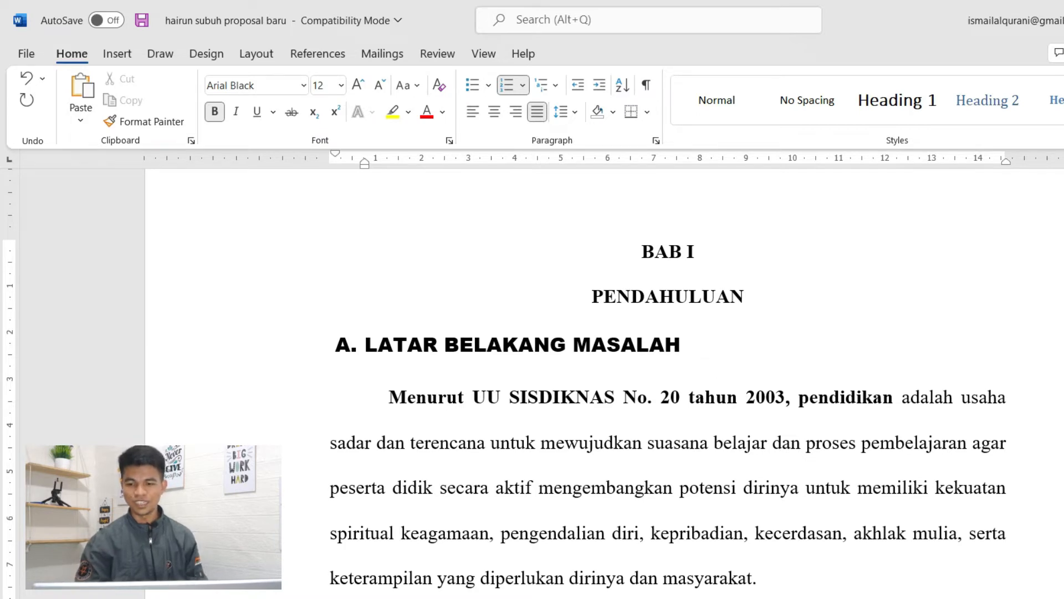
scroll(832, 365, up, 4)
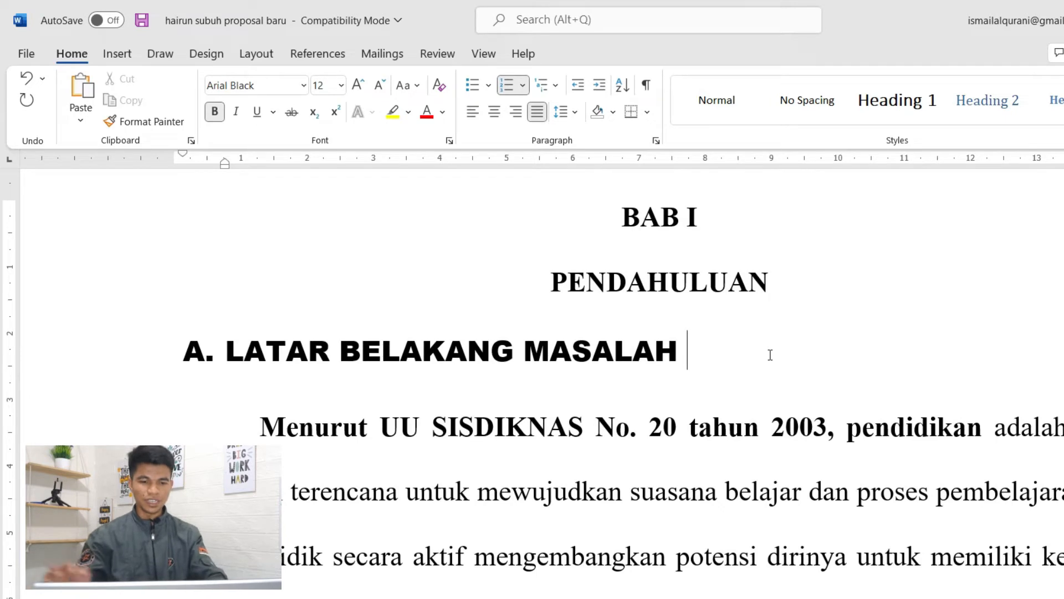
text(CO)
key(BackSpace)
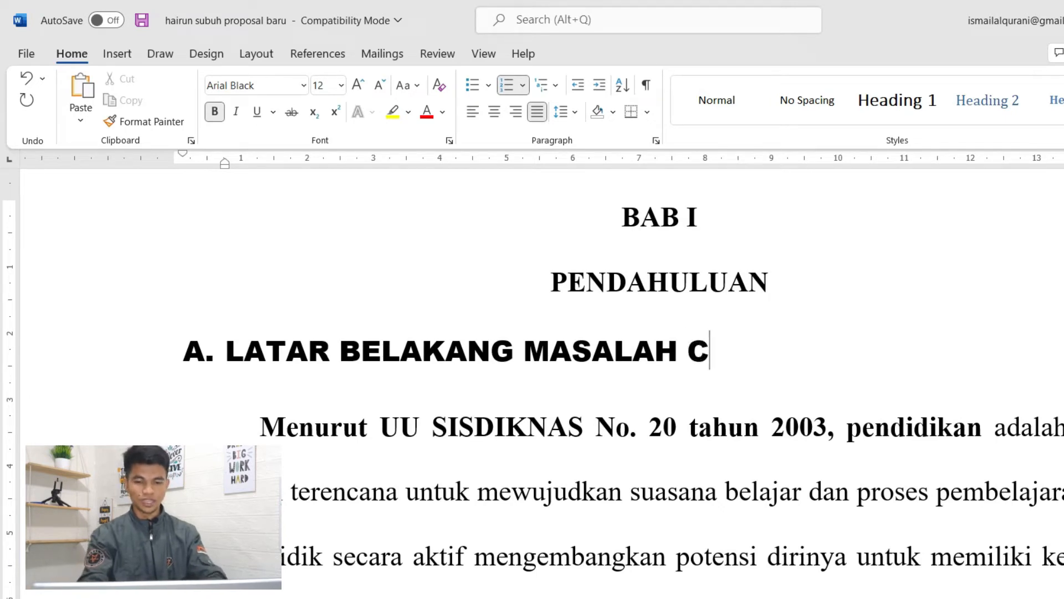
text(02)
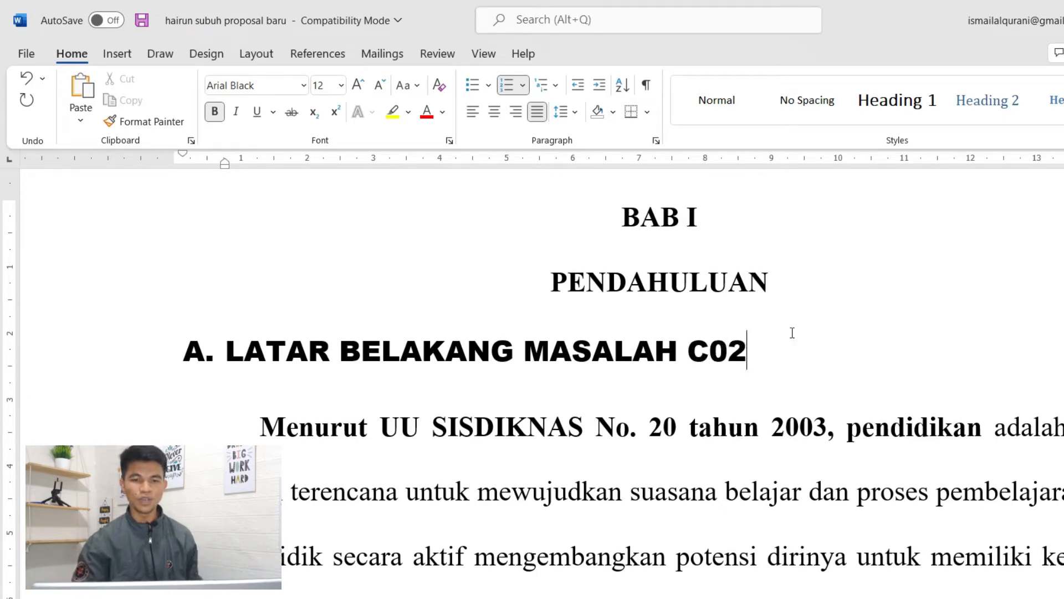
- Format the 2 in "C02" as subscript, switch it to superscript, and return it to normal text
key(shift+Left)
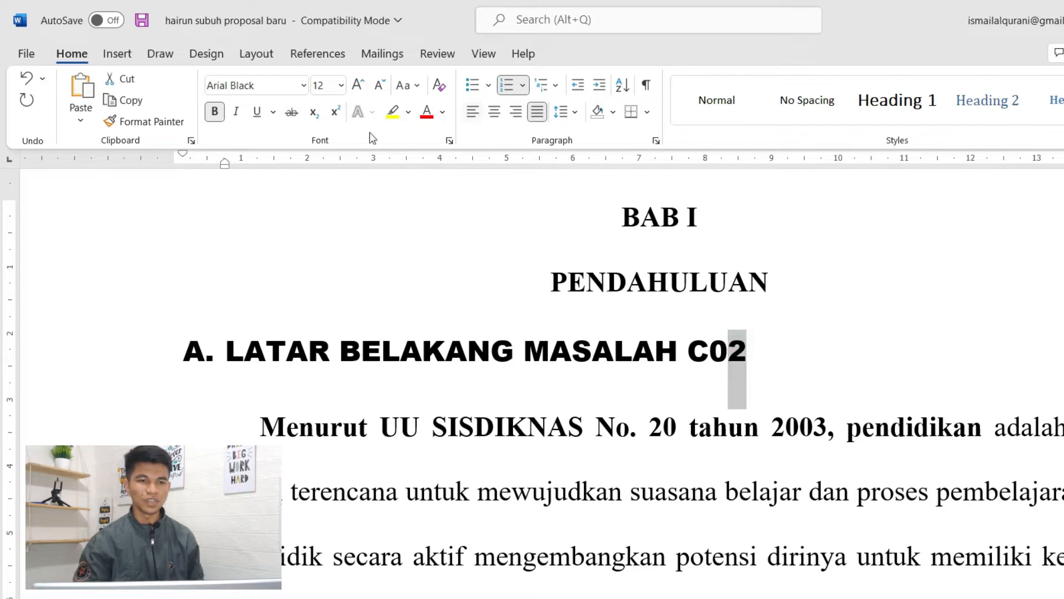
click(314, 113)
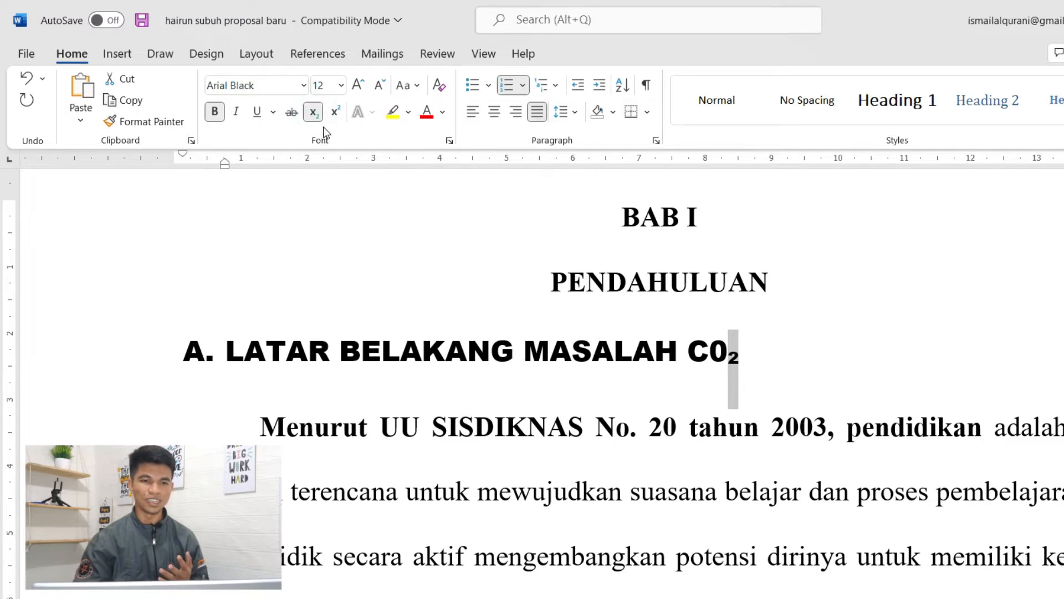
click(337, 113)
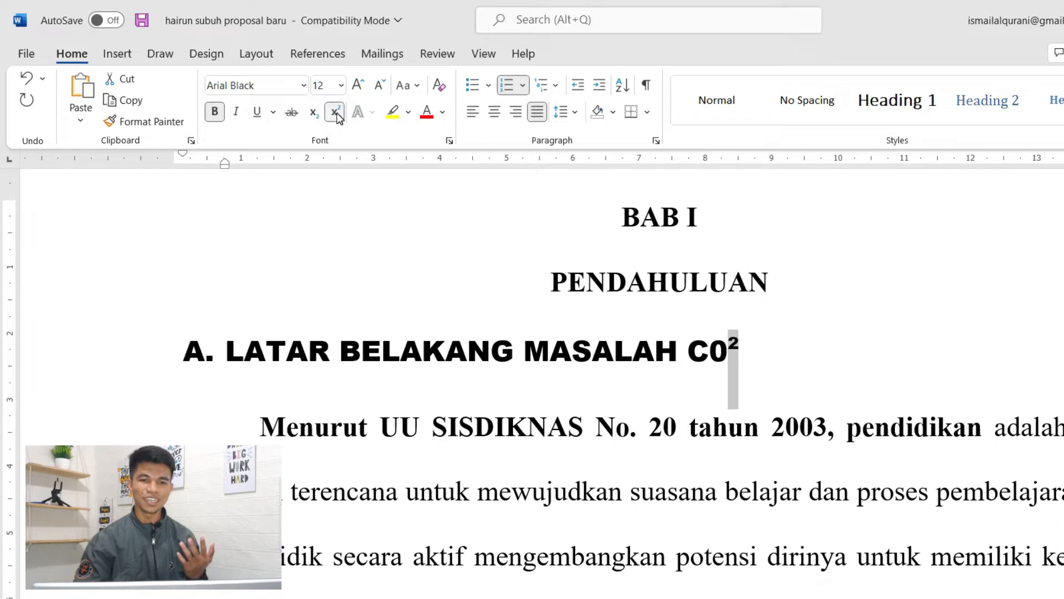
click(336, 113)
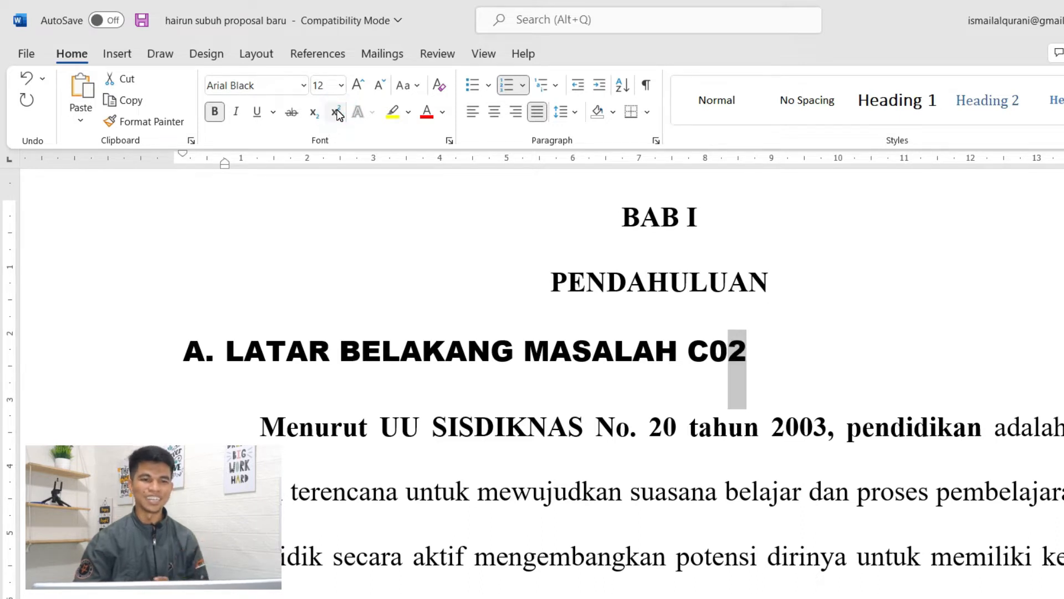
click(801, 355)
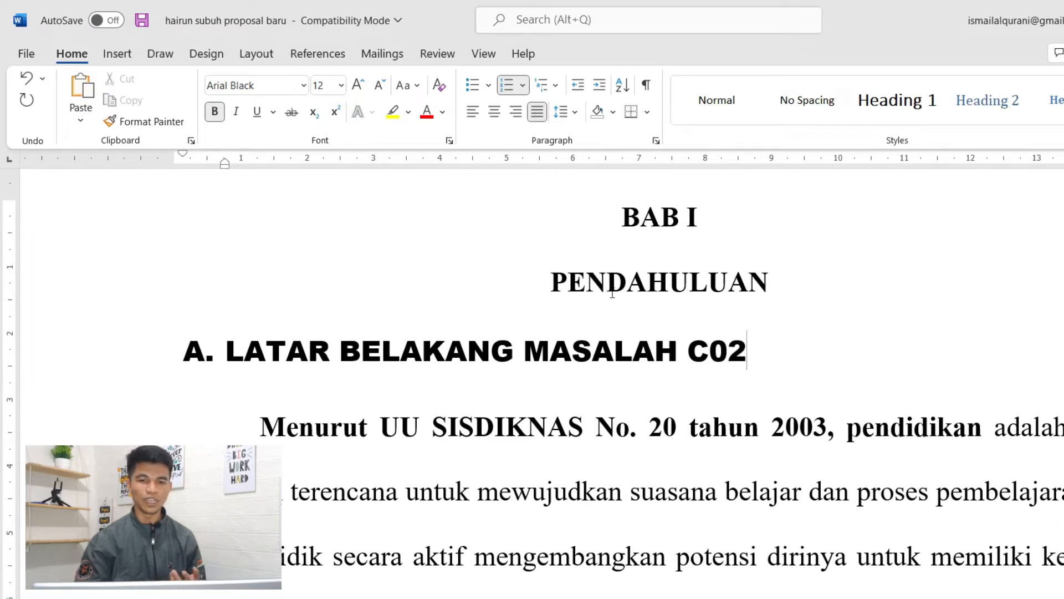
- Open the Font dialog, examine its font, style, size and effects options, and close it without changes
click(448, 142)
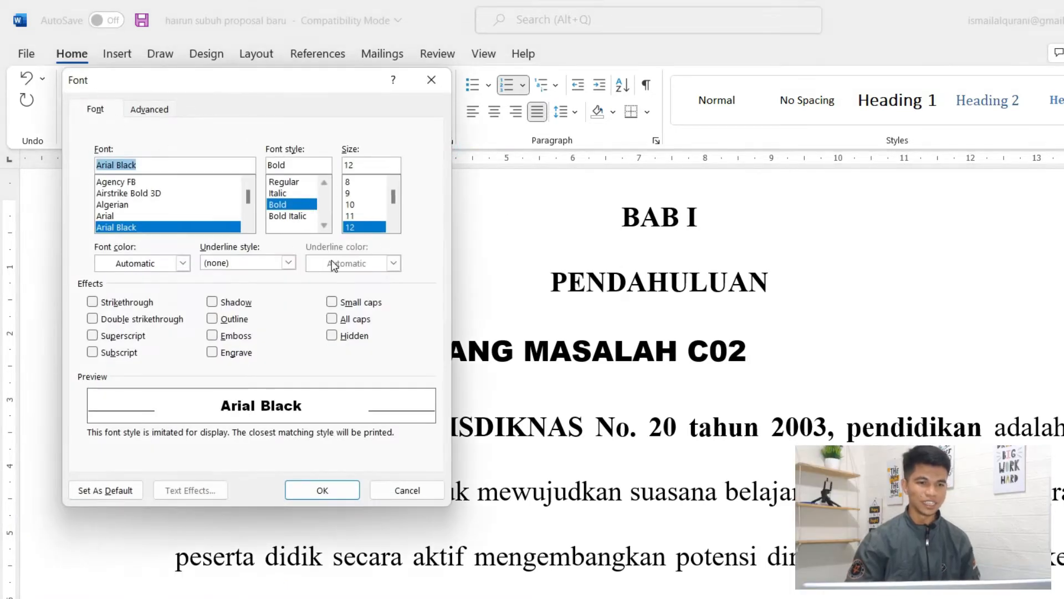
scroll(331, 260, down, 1)
scroll(332, 254, up, 2)
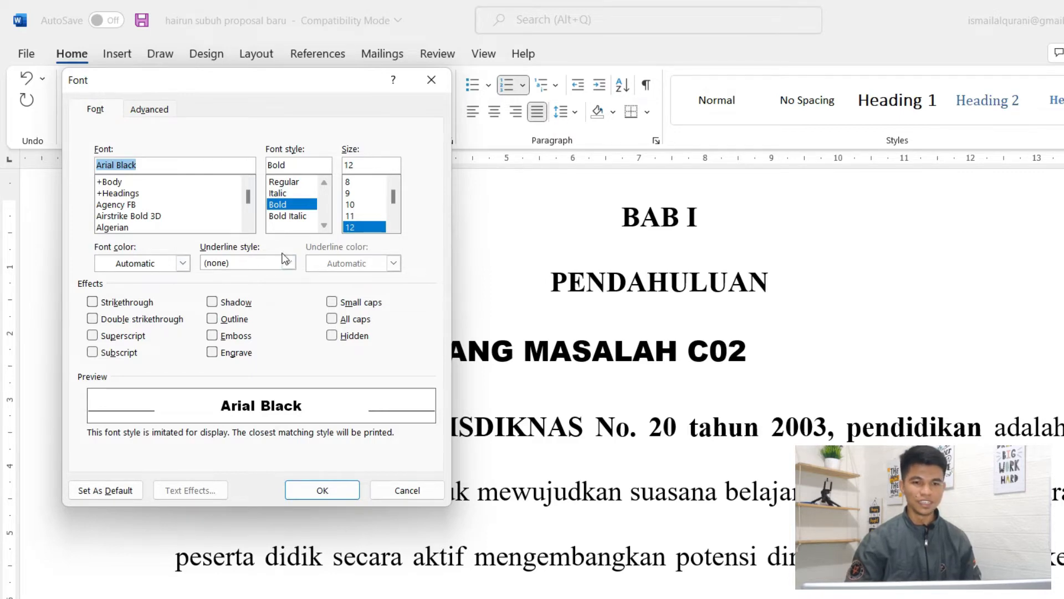
click(548, 327)
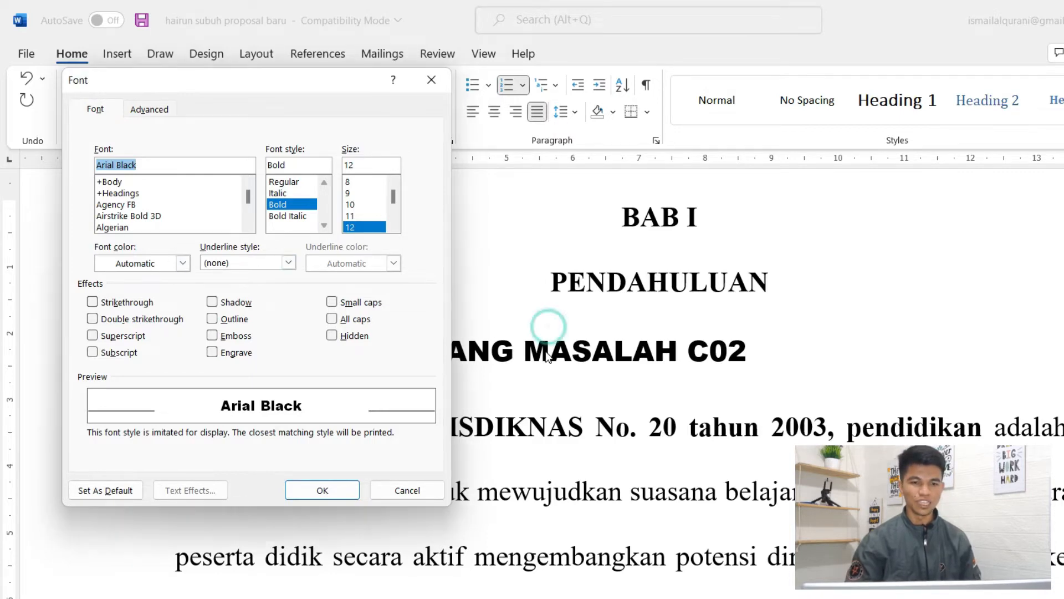
click(401, 497)
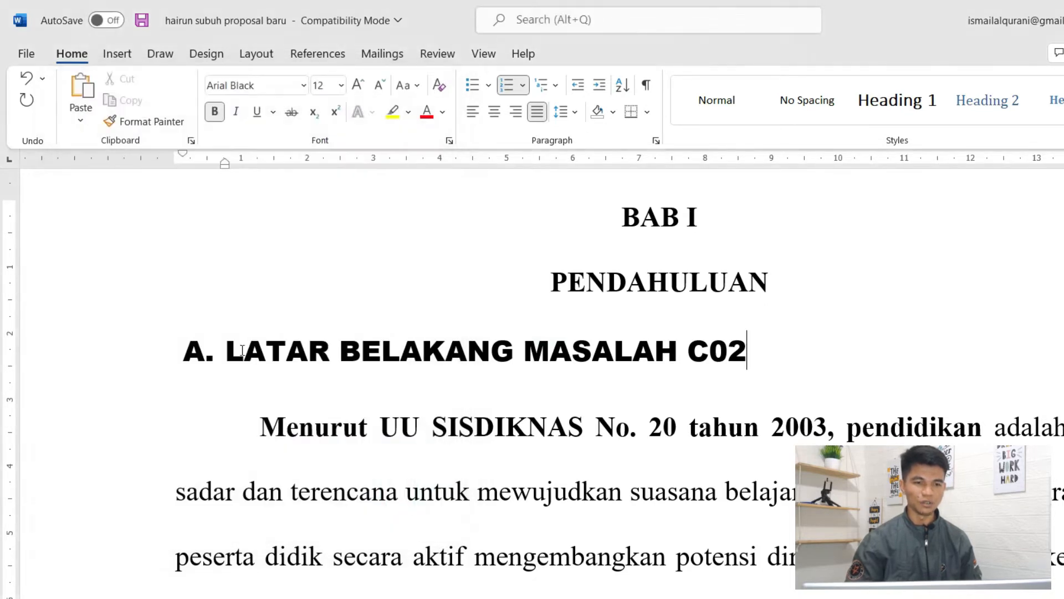
- Select the heading "LATAR BELAKANG MASALAH C02" and choose a double underline in red in the Font dialog
click(225, 350)
drag(225, 350, 762, 351)
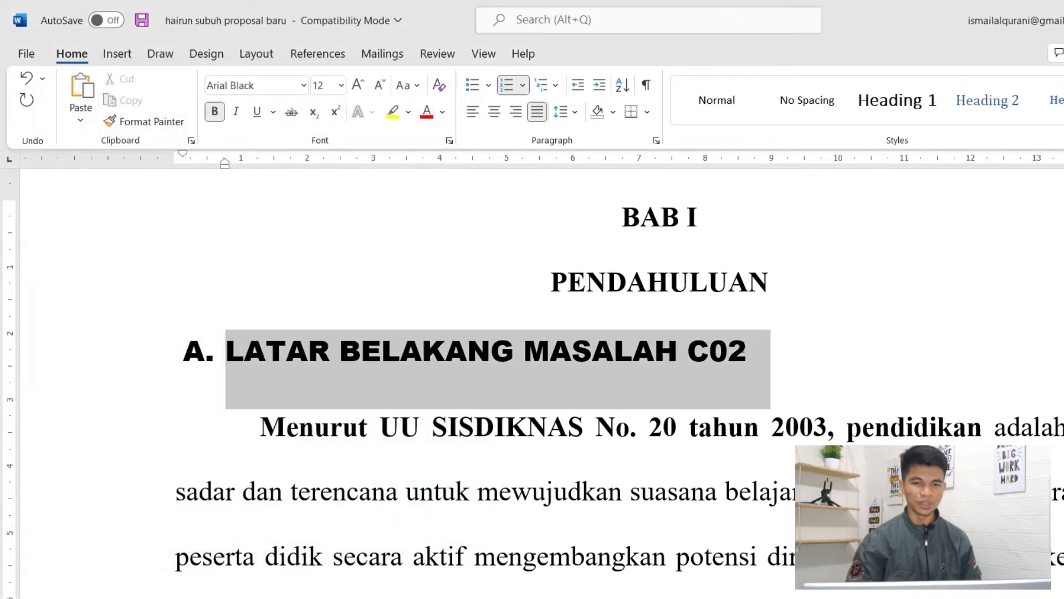
click(450, 142)
click(289, 262)
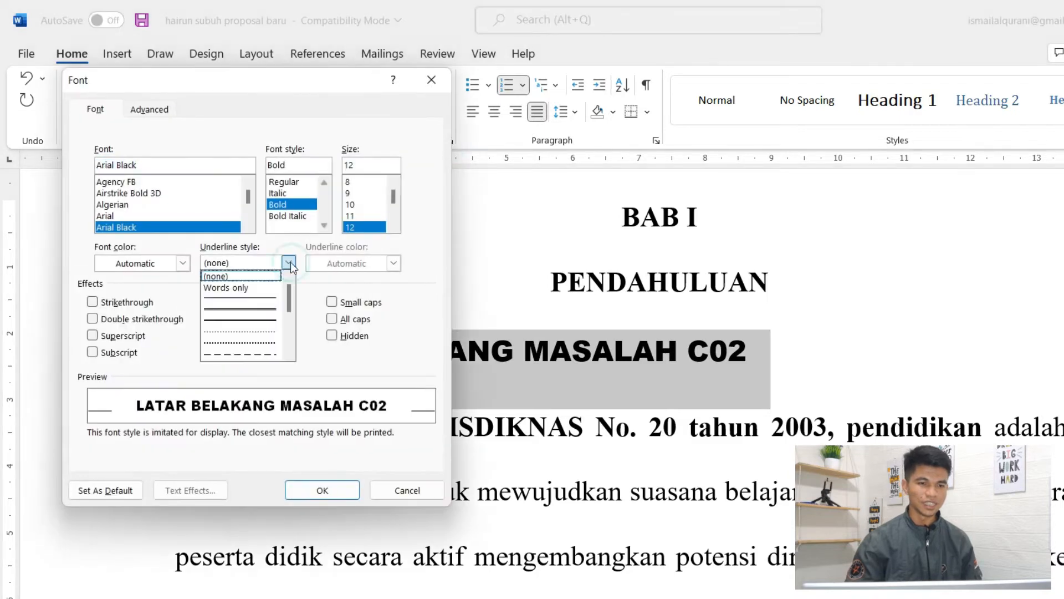
click(265, 312)
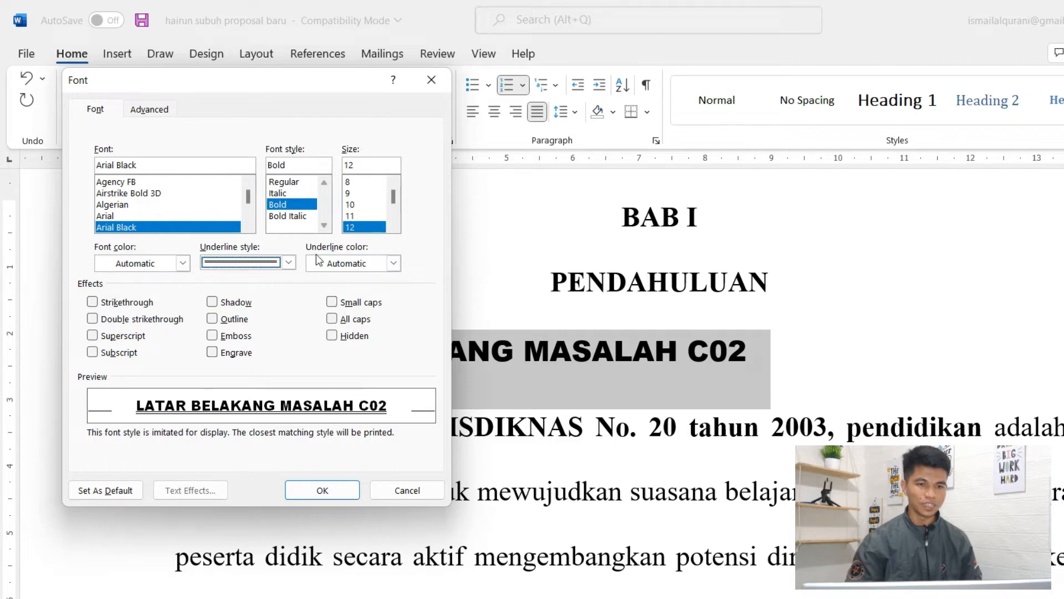
click(394, 265)
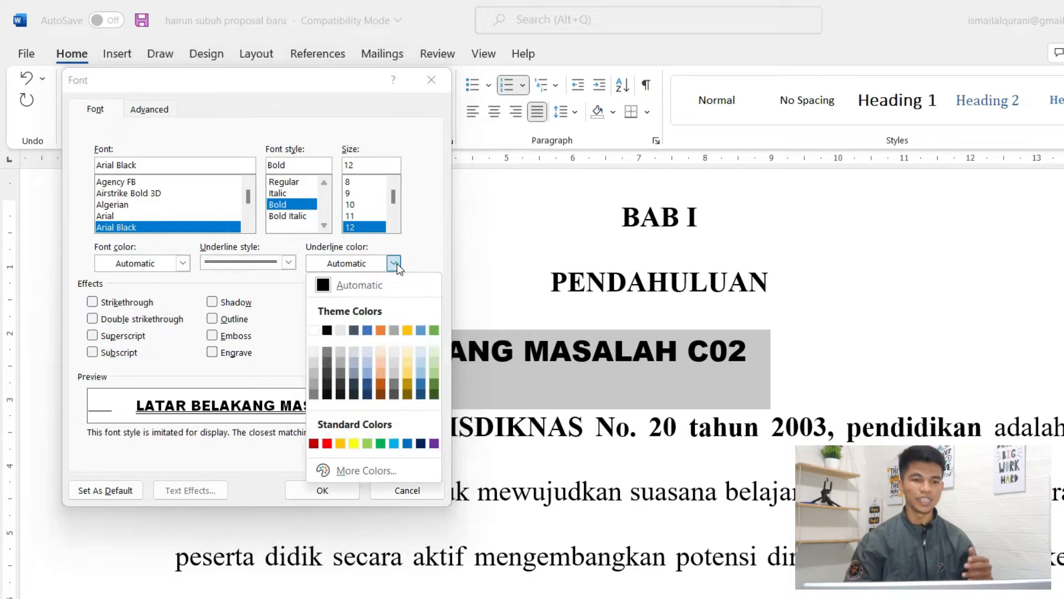
click(327, 443)
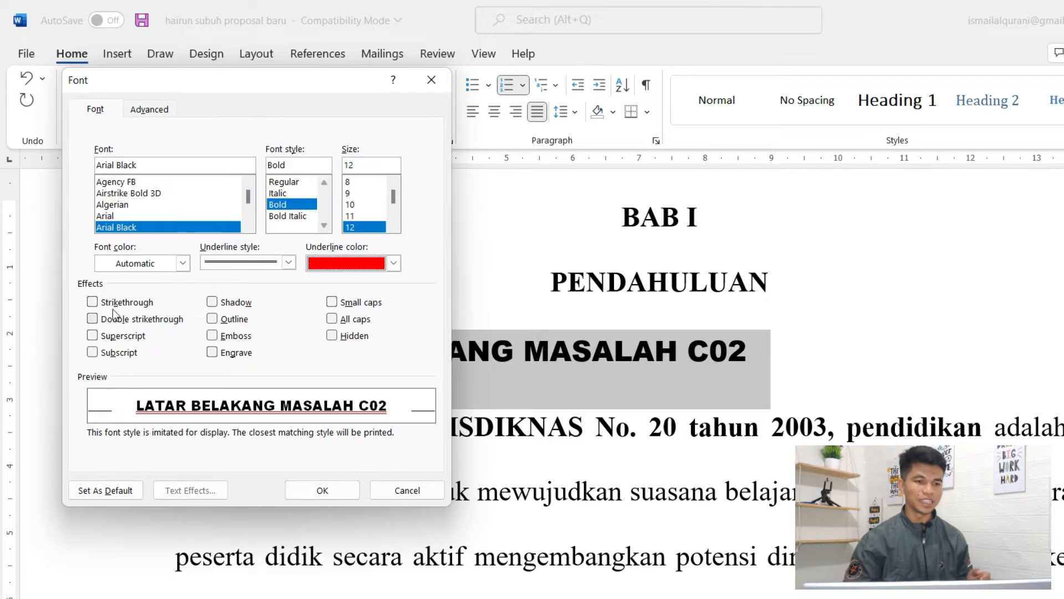
- Try the Strikethrough effect, replace it with Double strikethrough, and apply the font settings to the heading
click(92, 303)
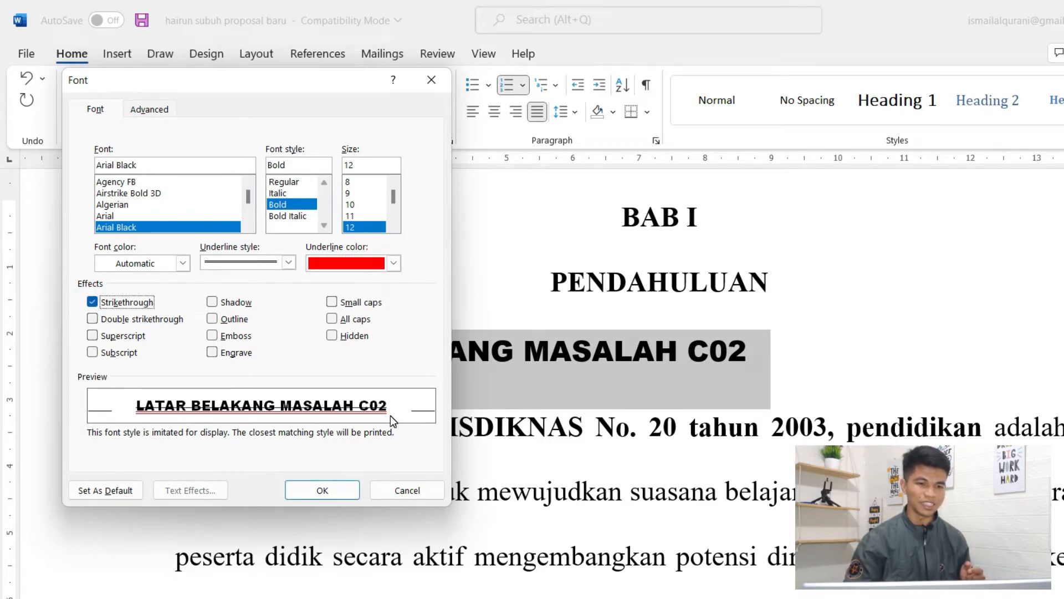
click(92, 320)
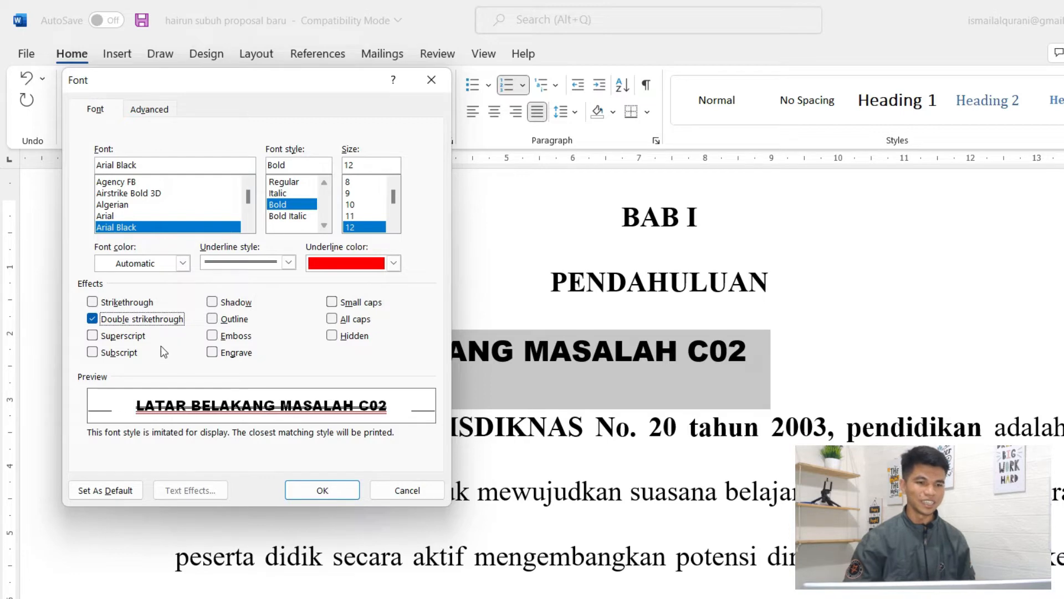
click(321, 489)
click(604, 372)
click(520, 355)
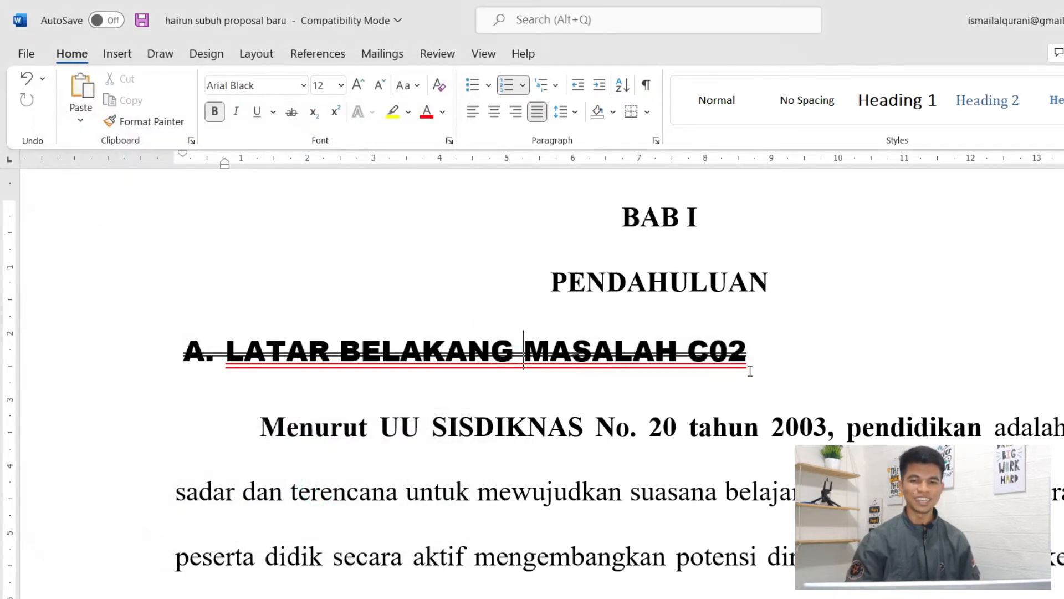
click(751, 367)
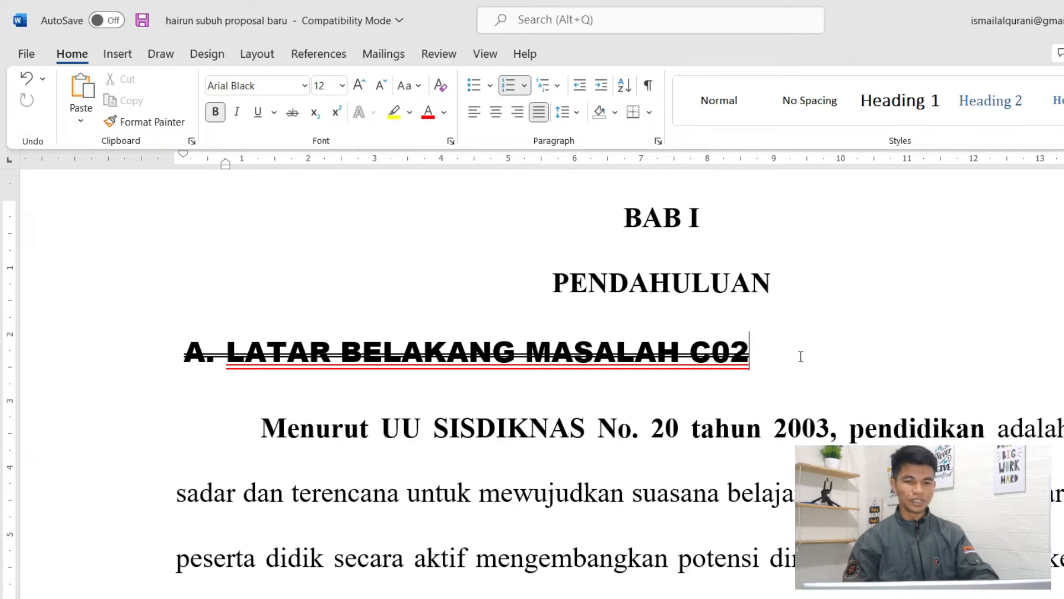
- Undo the heading's double strikethrough, red double underline and the added "C02" text
key(ctrl+z)
key(ctrl+z)
key(ctrl+z)
key(ctrl+z)
key(ctrl+z)
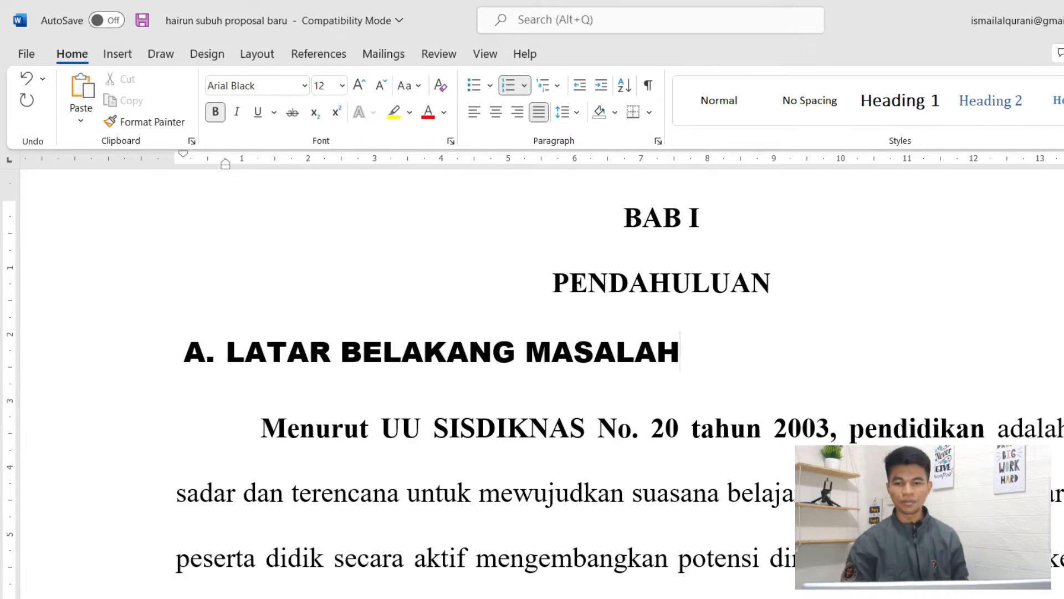
- Select the three short paragraphs from "adalah usaha sadar" to "dirinya dan masyarakat" and apply solid round bullets to them
scroll(668, 321, down, 5)
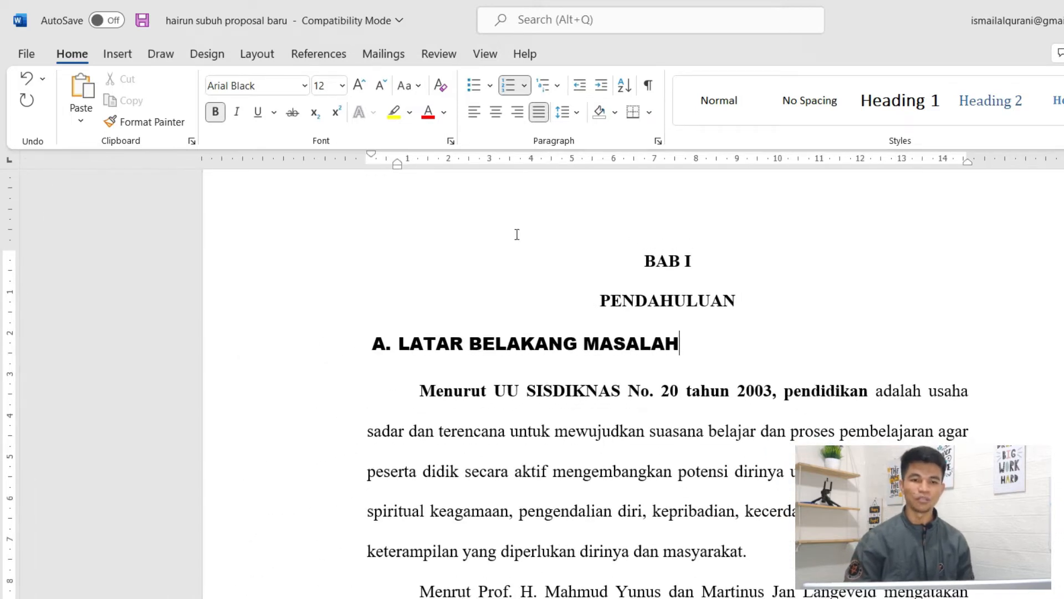
scroll(713, 371, down, 1)
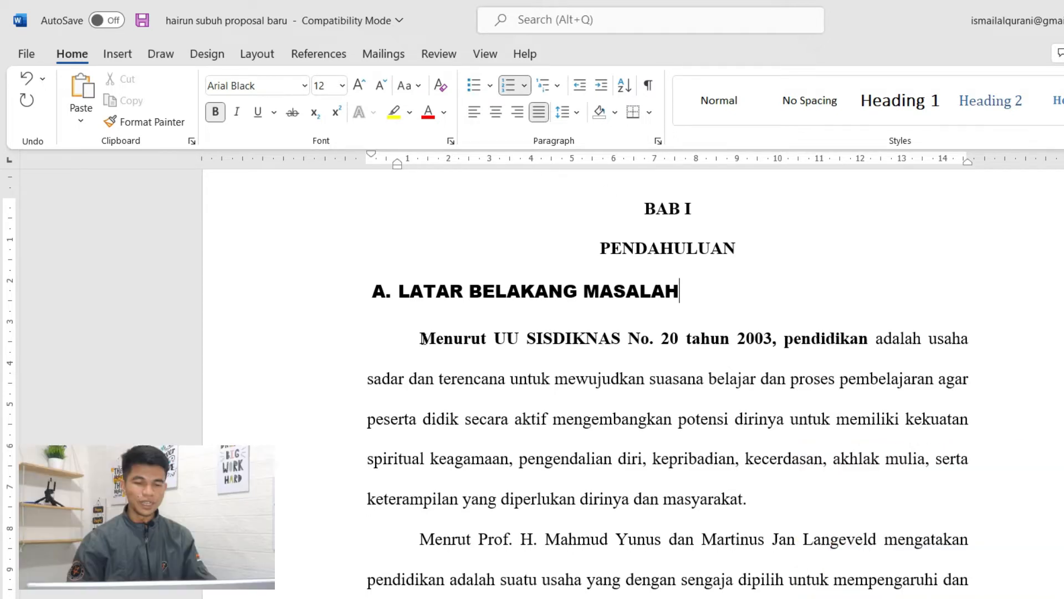
drag(421, 337, 865, 516)
scroll(623, 501, down, 4)
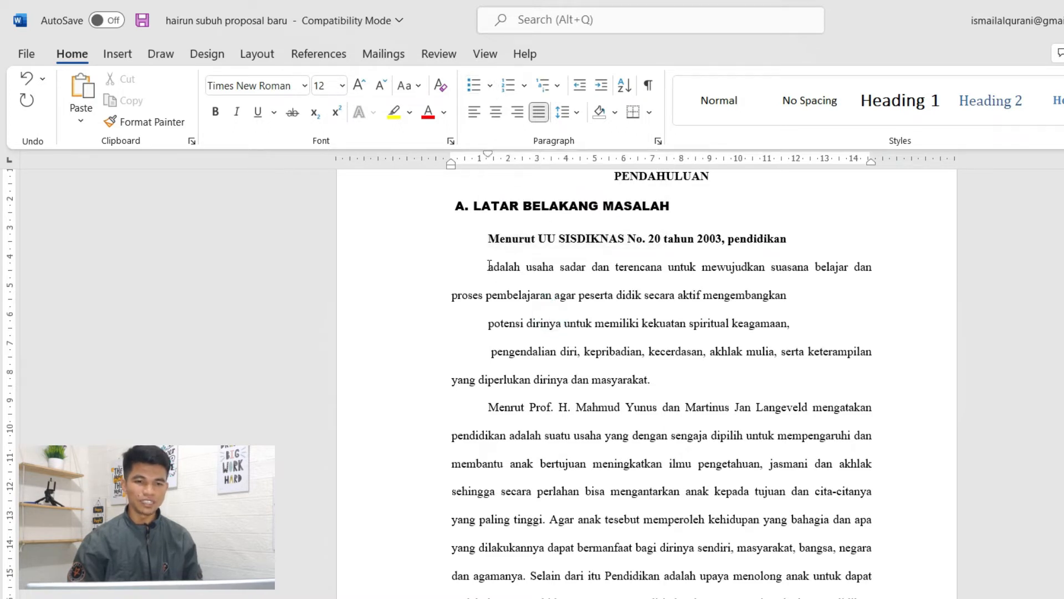
drag(488, 267, 707, 373)
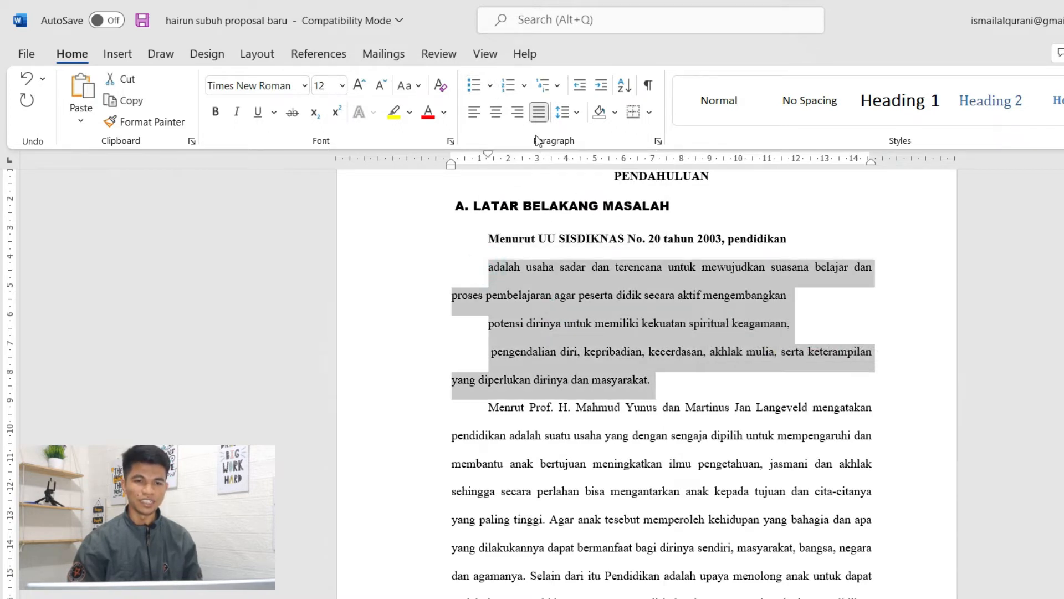
click(490, 85)
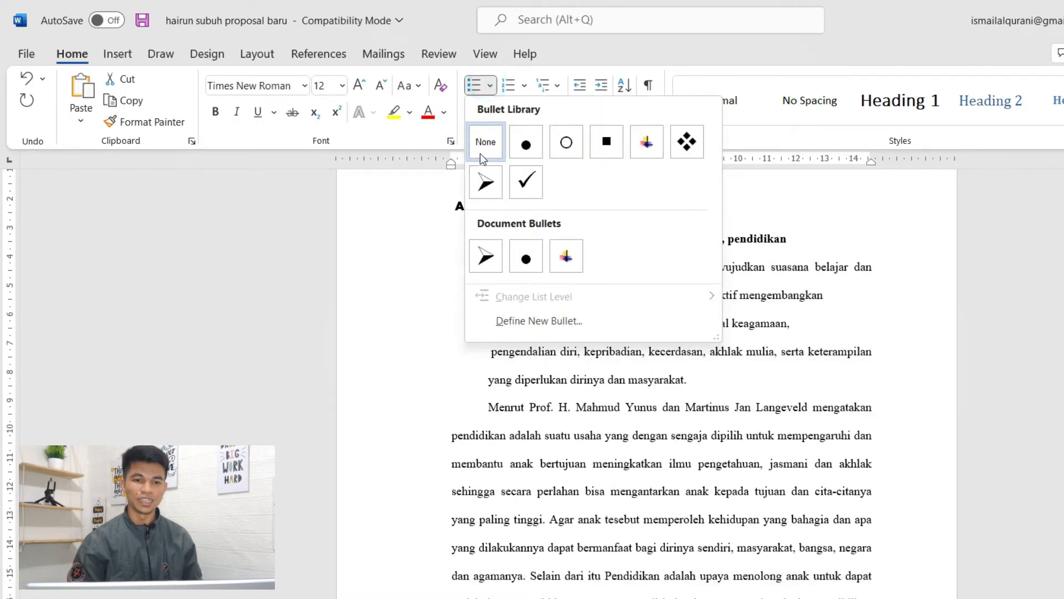
click(525, 255)
click(591, 337)
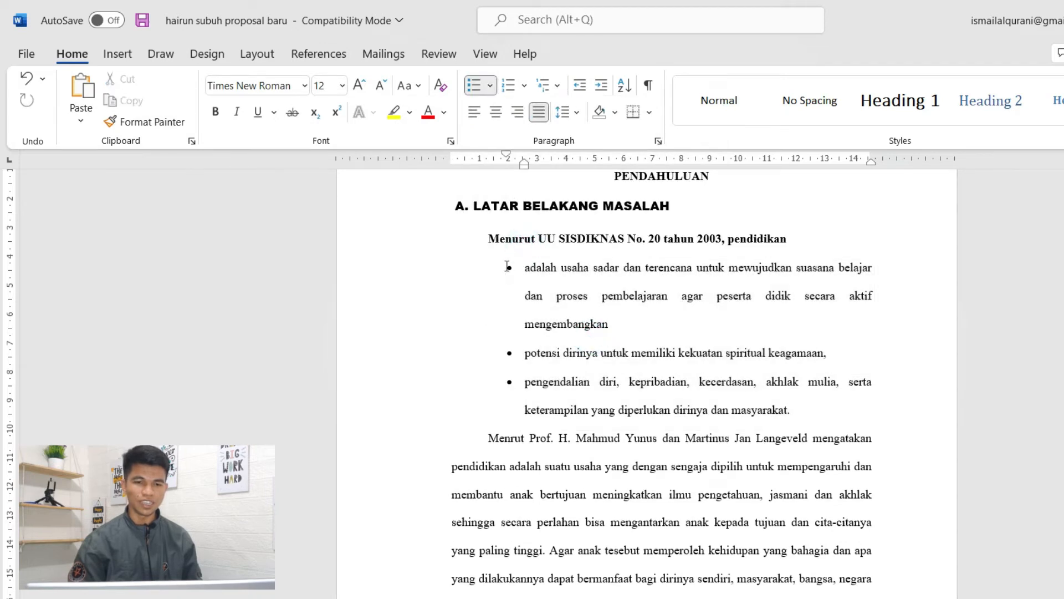
- Change the three list items' bullets to check marks and reduce the list's left indent to bring it closer to the page margin
drag(523, 267, 800, 408)
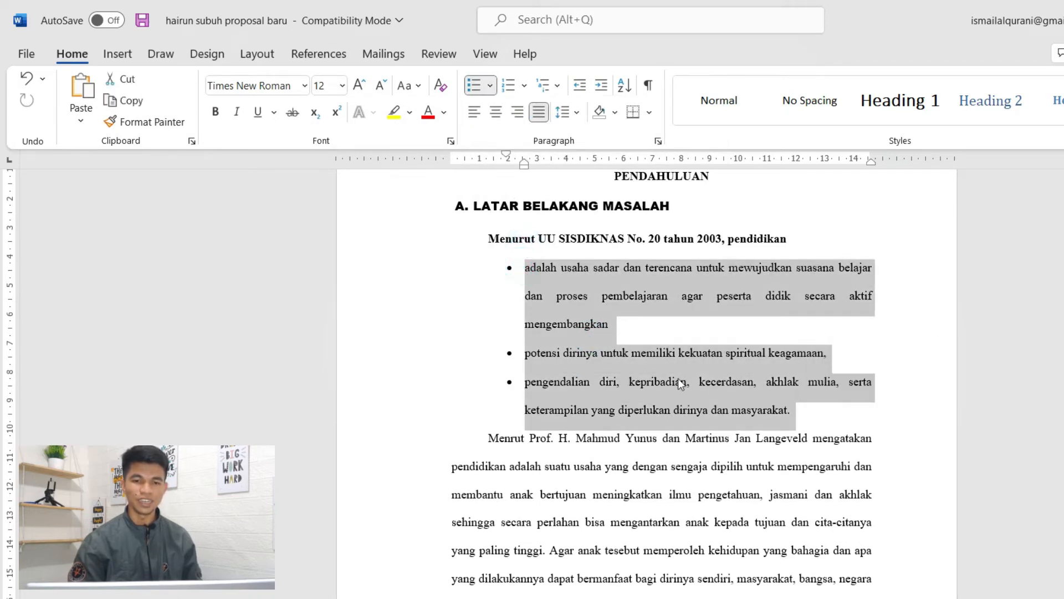
click(690, 352)
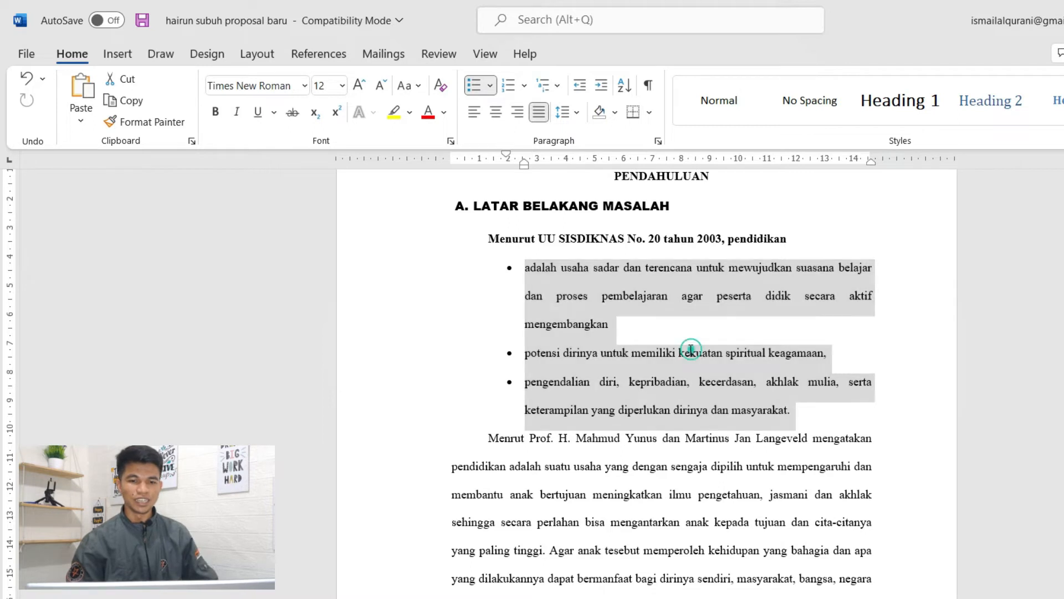
drag(524, 267, 827, 417)
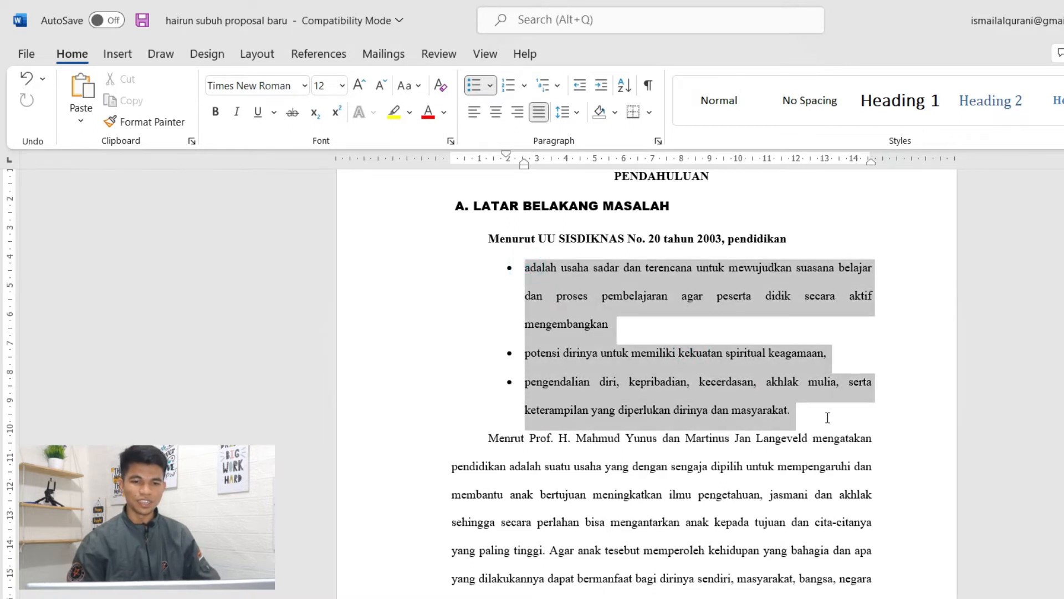
click(490, 86)
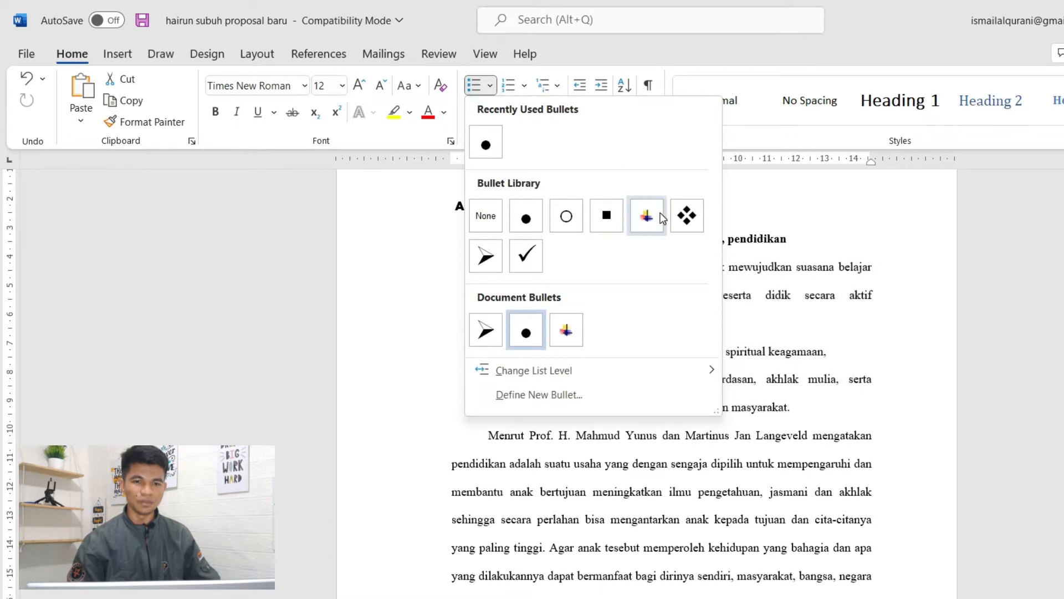
click(524, 261)
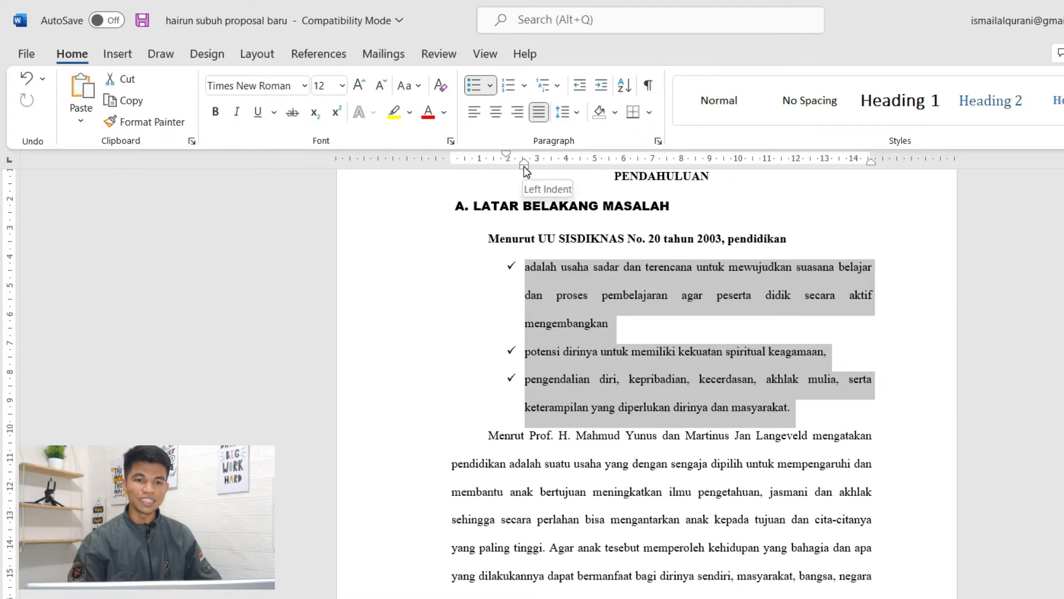
drag(524, 165, 474, 168)
click(578, 327)
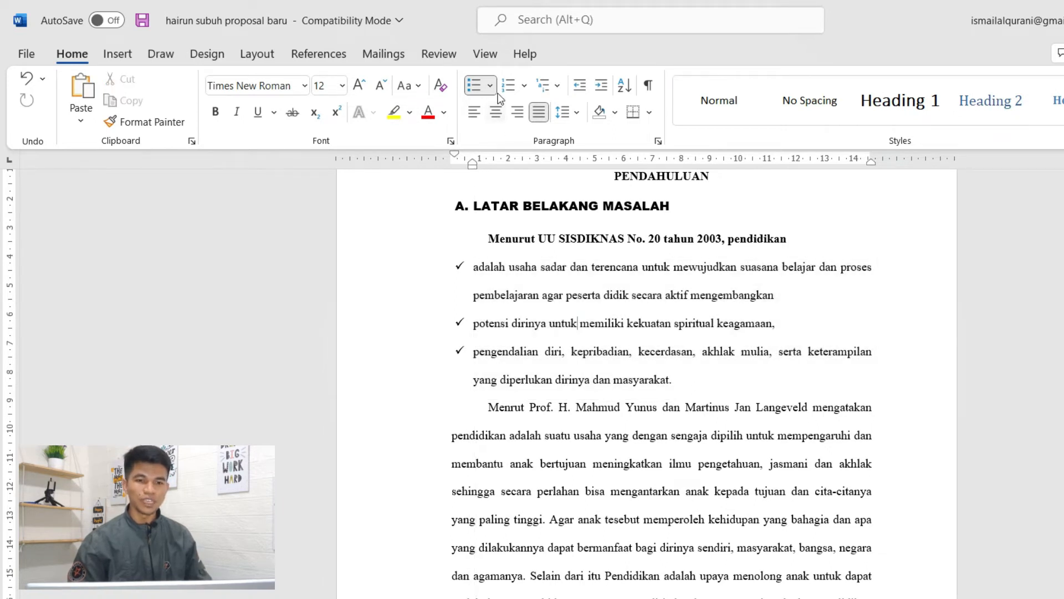
- Select the three check-marked items and convert them to a numbered list in the 1. 2. 3. format
click(526, 86)
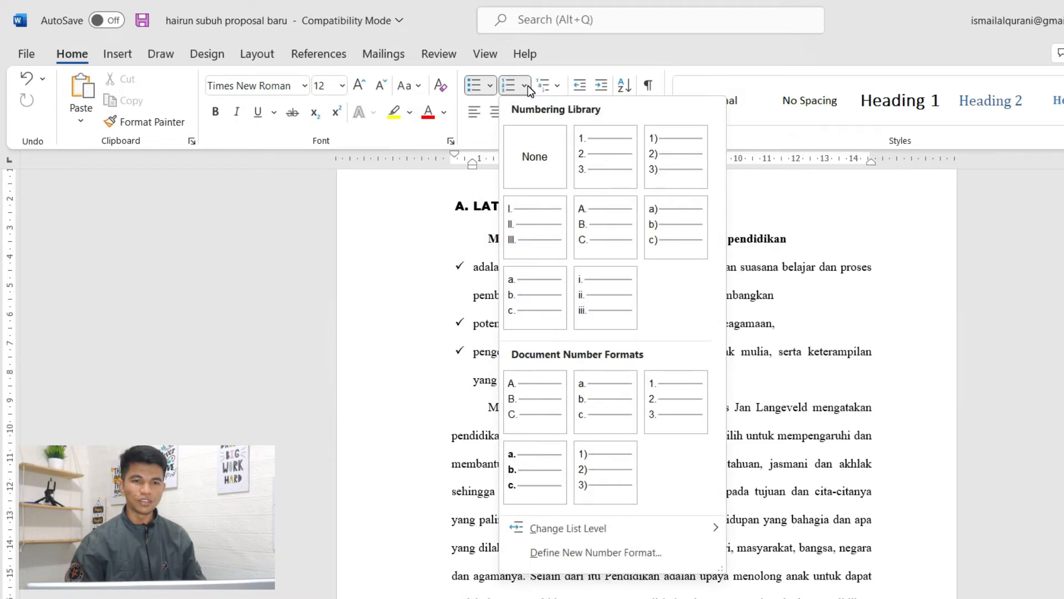
click(527, 85)
click(528, 86)
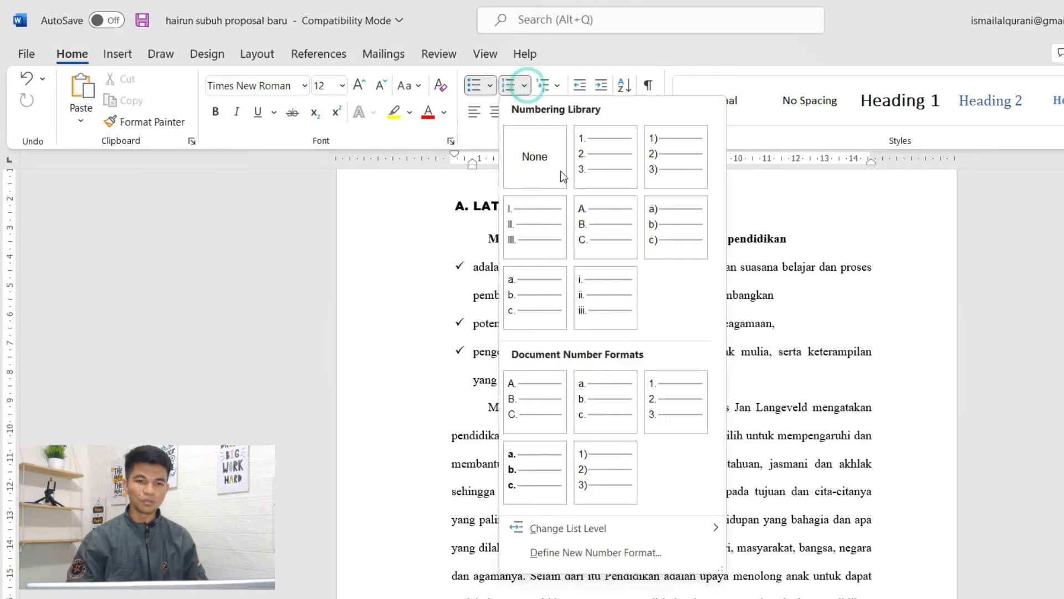
click(526, 88)
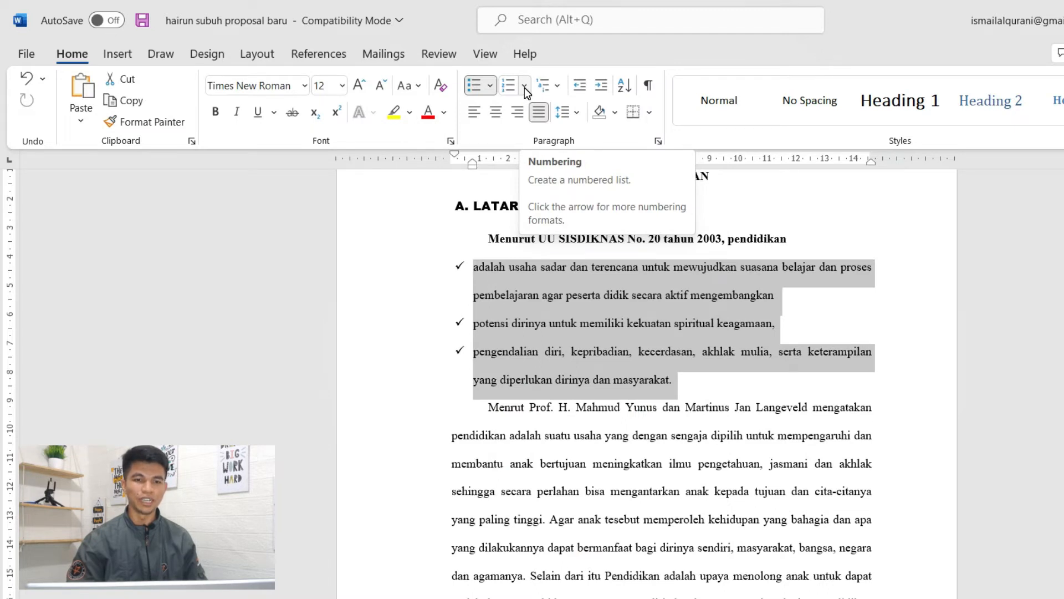
click(525, 88)
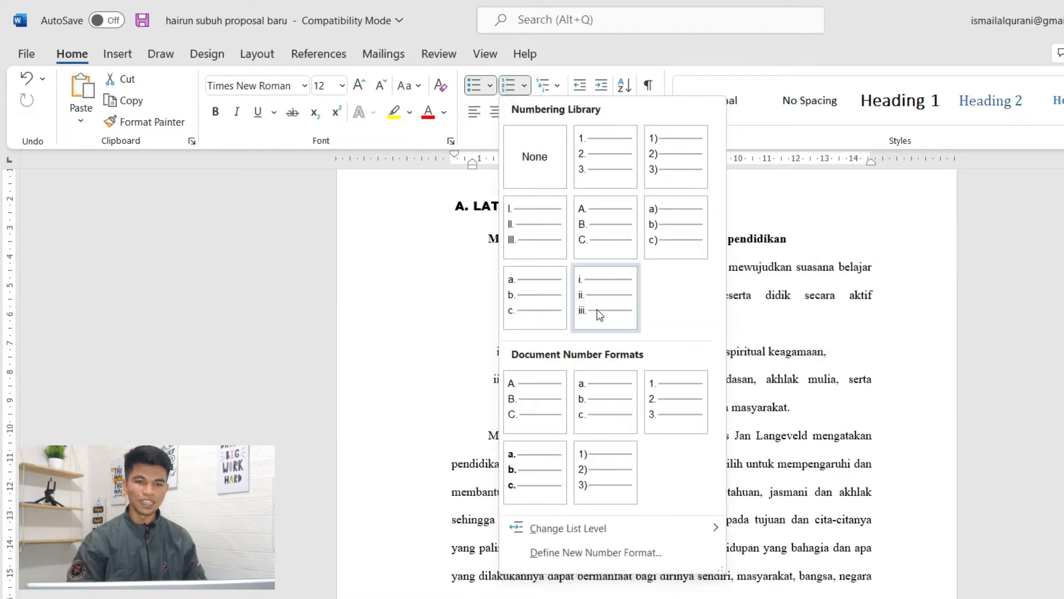
click(597, 150)
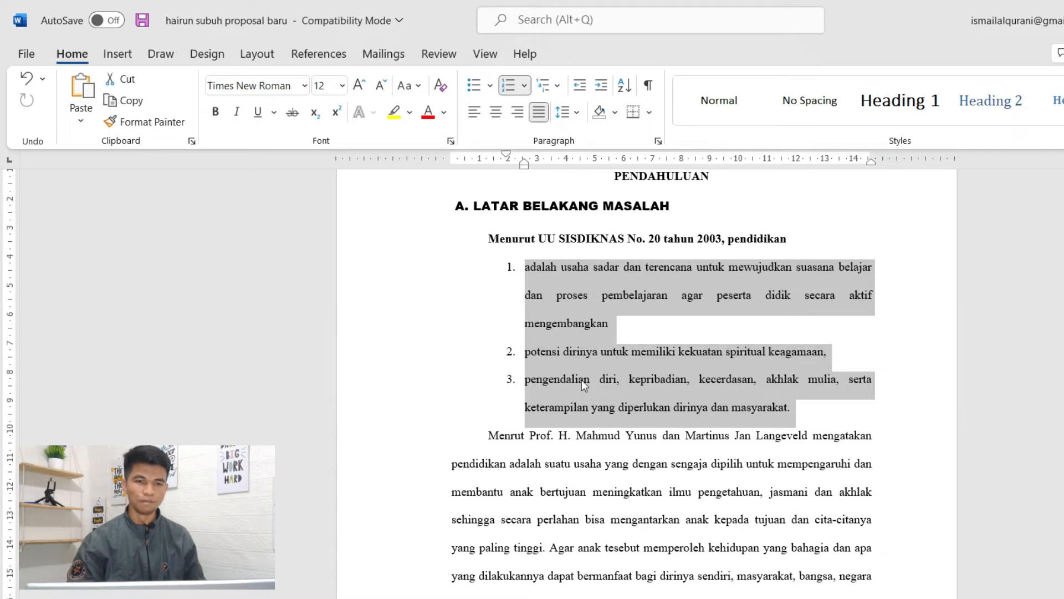
- Add several blank paragraphs after the third numbered item, ending "dirinya dan masyarakat"
click(806, 412)
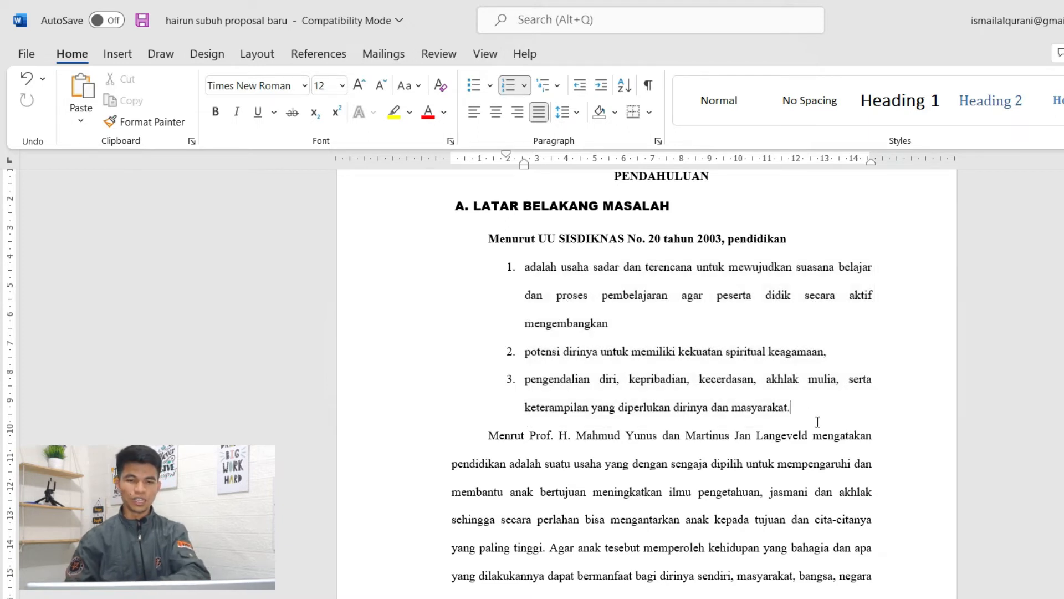
key(Return)
key(Return)
key(Return)
key(Return)
key(Return)
key(Return)
key(Return)
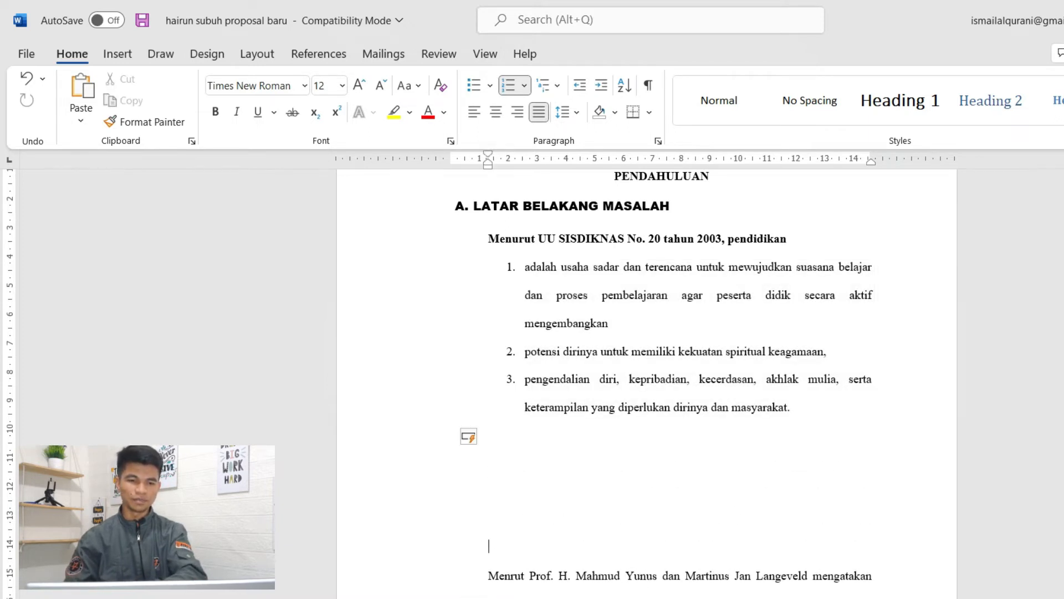
- Insert a table with 4 columns and 8 rows on the first blank line below the numbered list
click(502, 434)
click(118, 54)
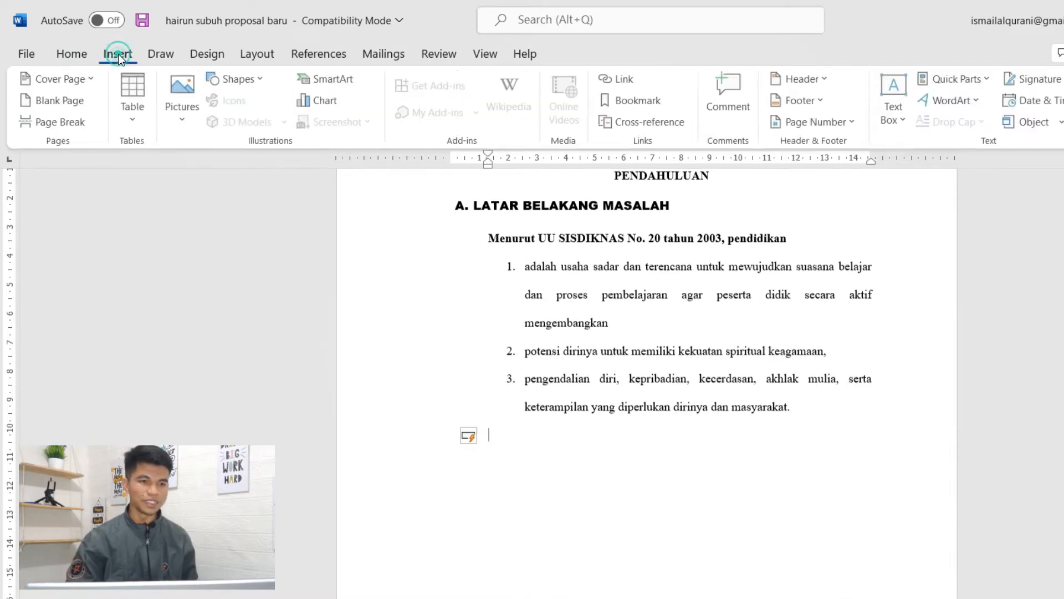
click(122, 99)
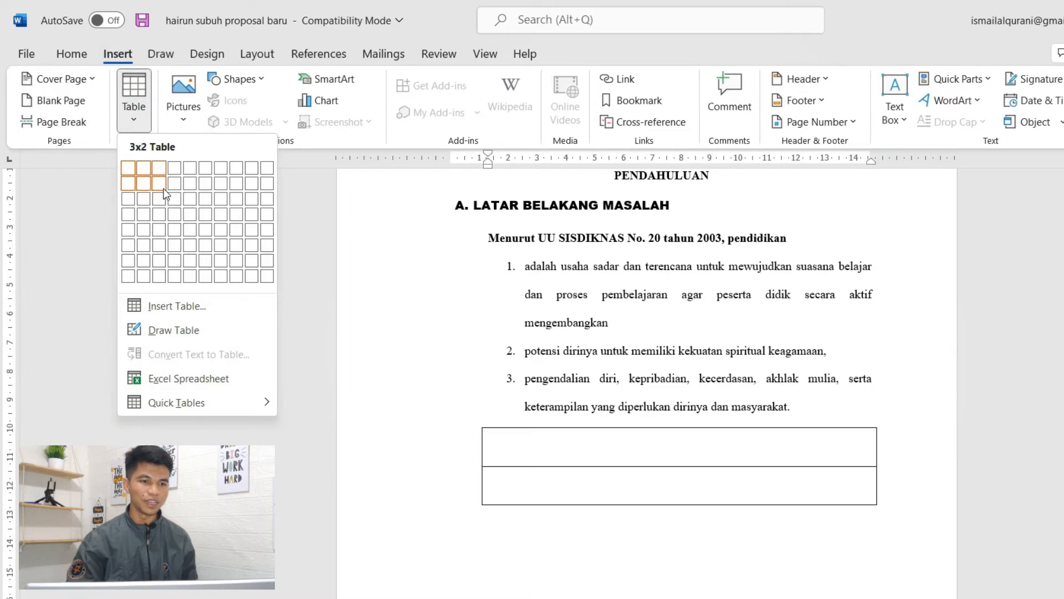
click(175, 275)
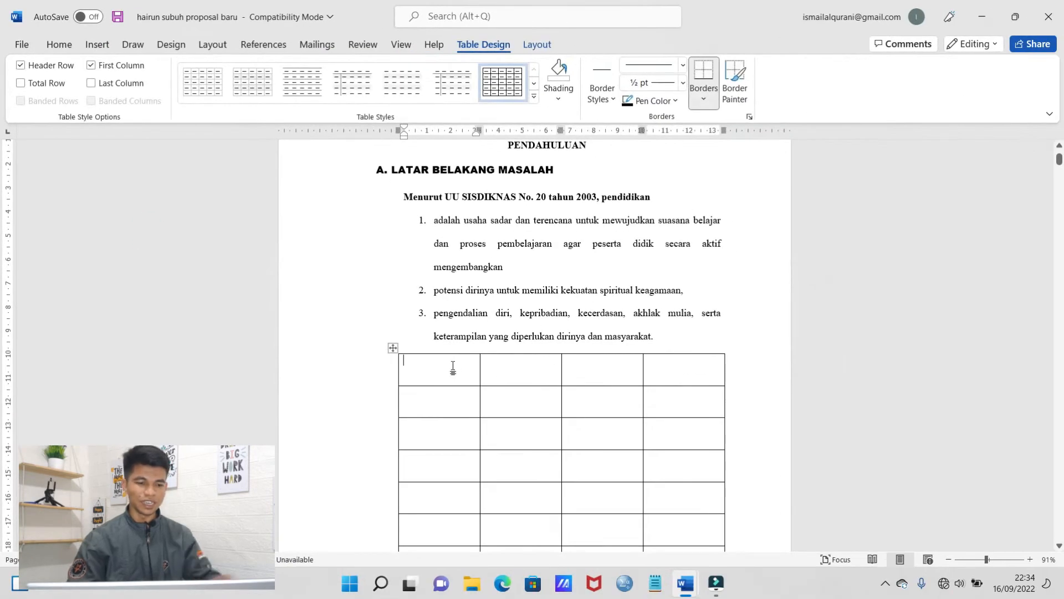
- Fill the table's header row with NO, NAMA, KELAS and KET
text(NO)
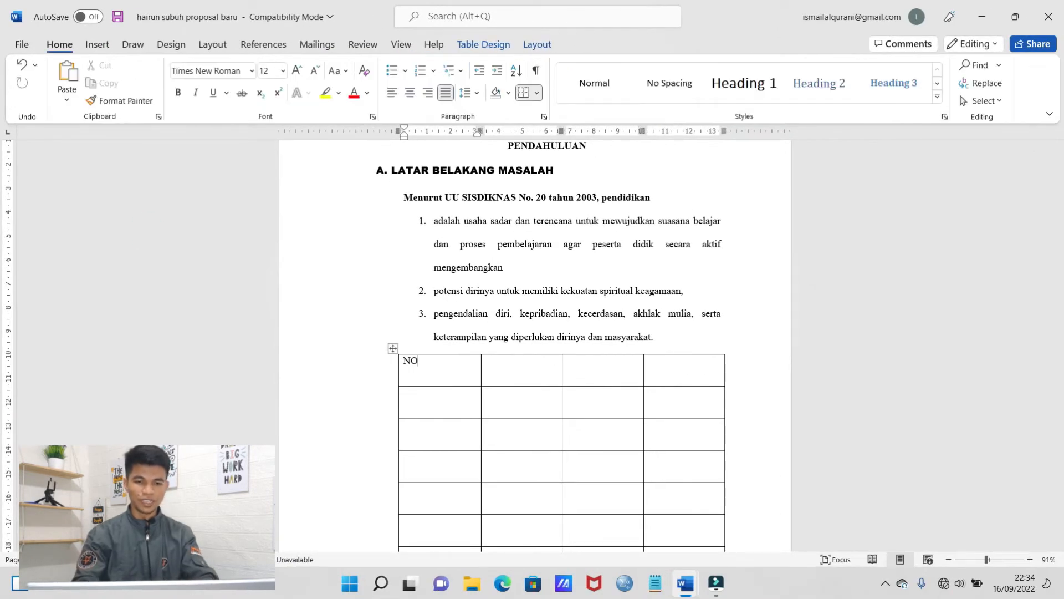
key(Tab)
text(NAM)
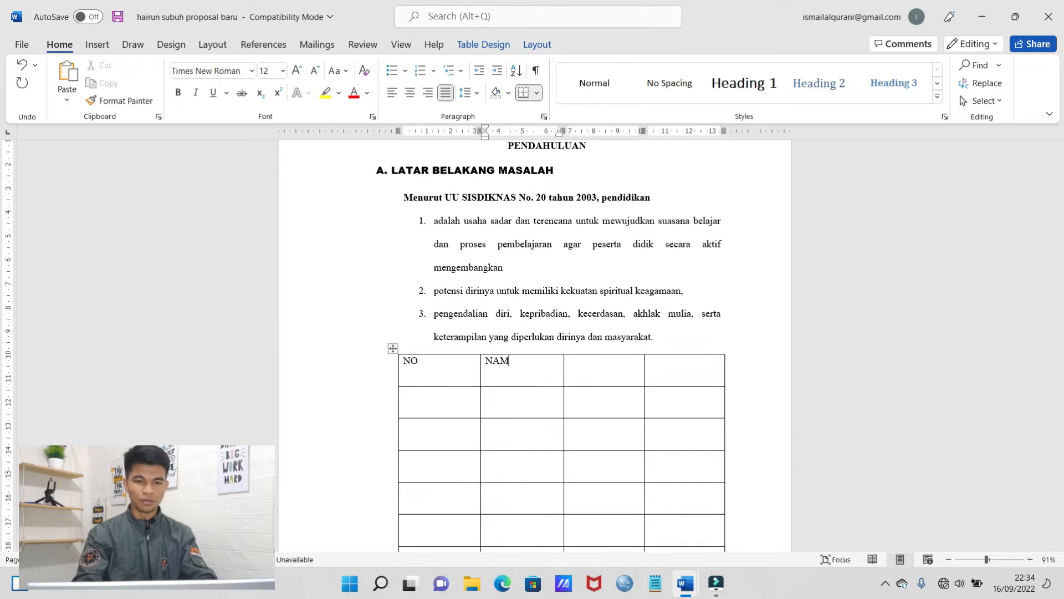
text(A)
key(Tab)
text(KELAS)
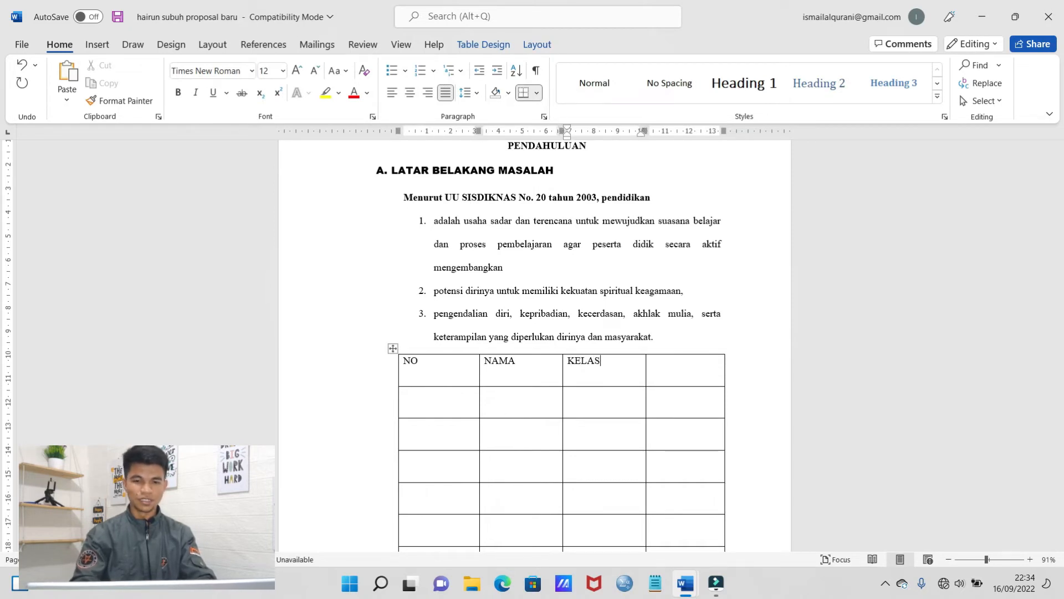
key(Tab)
text(KET)
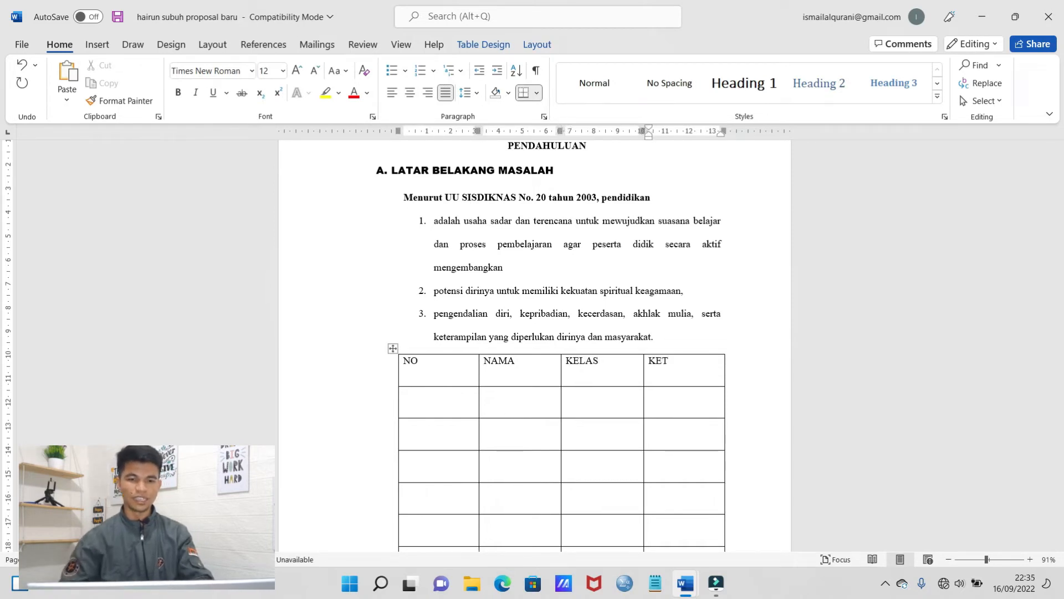
- Number the seven empty cells under the NO header automatically in the 1. 2. 3. format
click(431, 400)
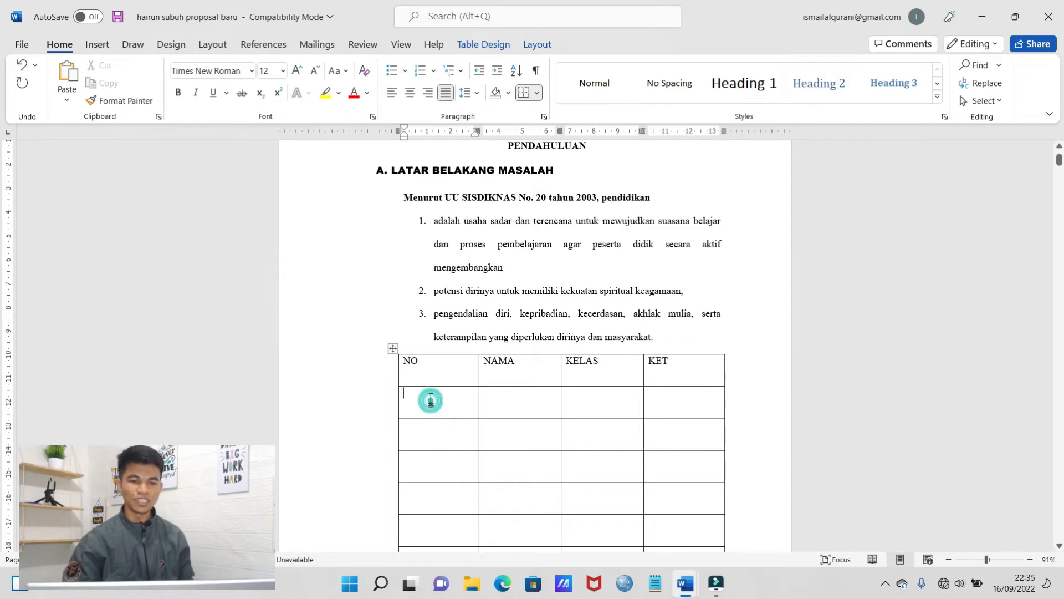
scroll(430, 392, down, 3)
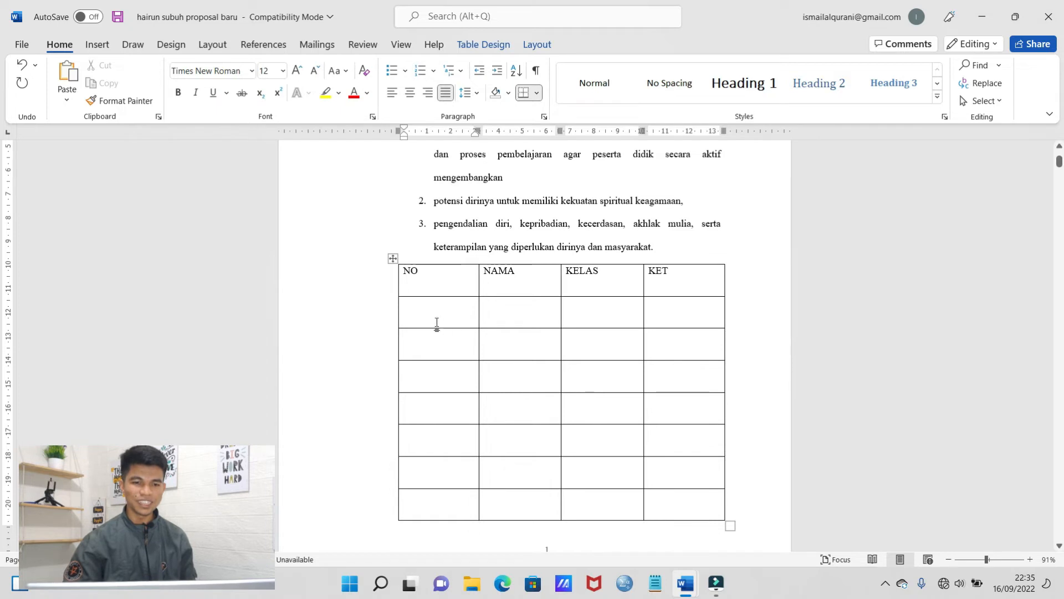
drag(403, 303, 416, 505)
click(436, 69)
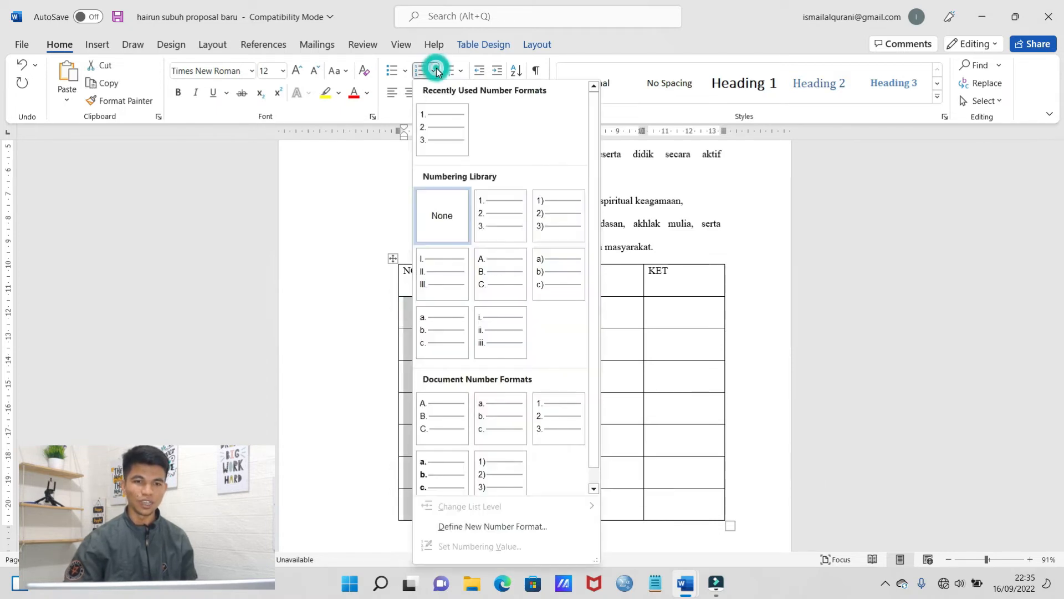
click(440, 128)
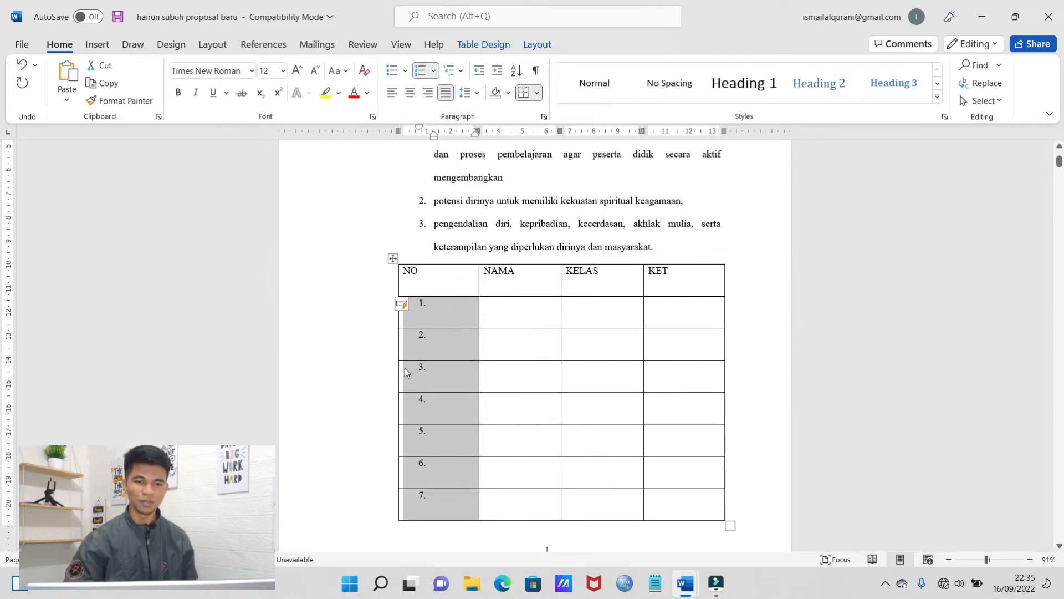
- Switch the NO column's numbering to the 1) 2) 3) format
click(435, 71)
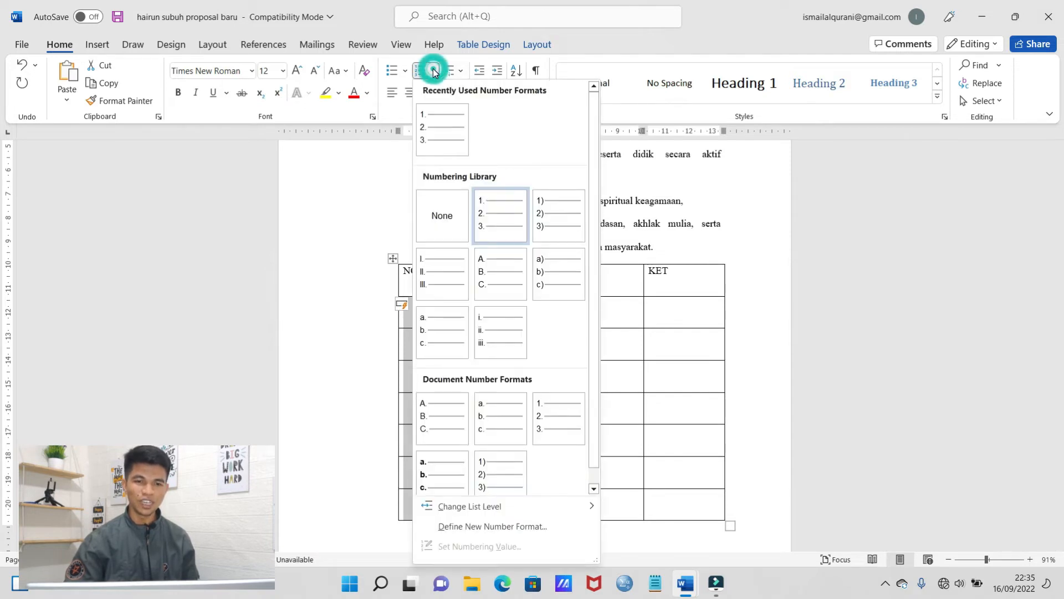
click(546, 211)
click(465, 337)
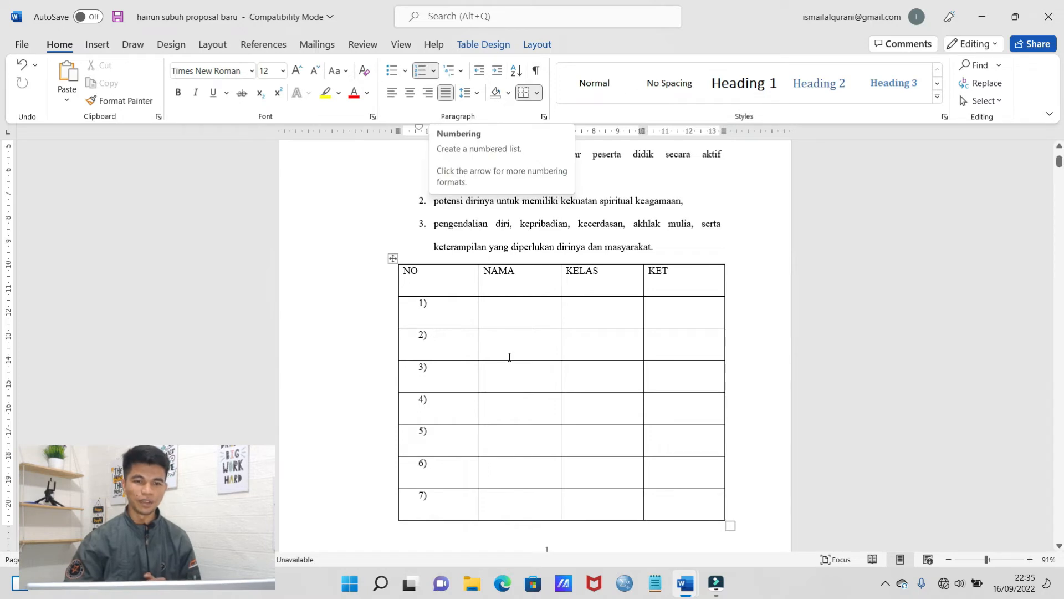
- Delete the whole NO, NAMA, KELAS, KET table and the surplus blank lines below the numbered list
click(394, 259)
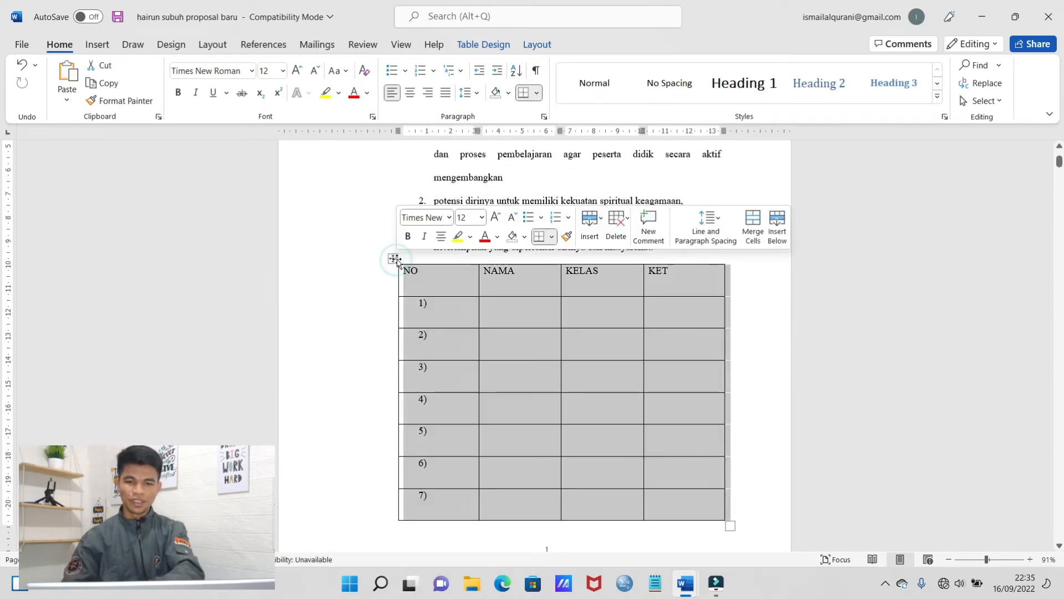
key(BackSpace)
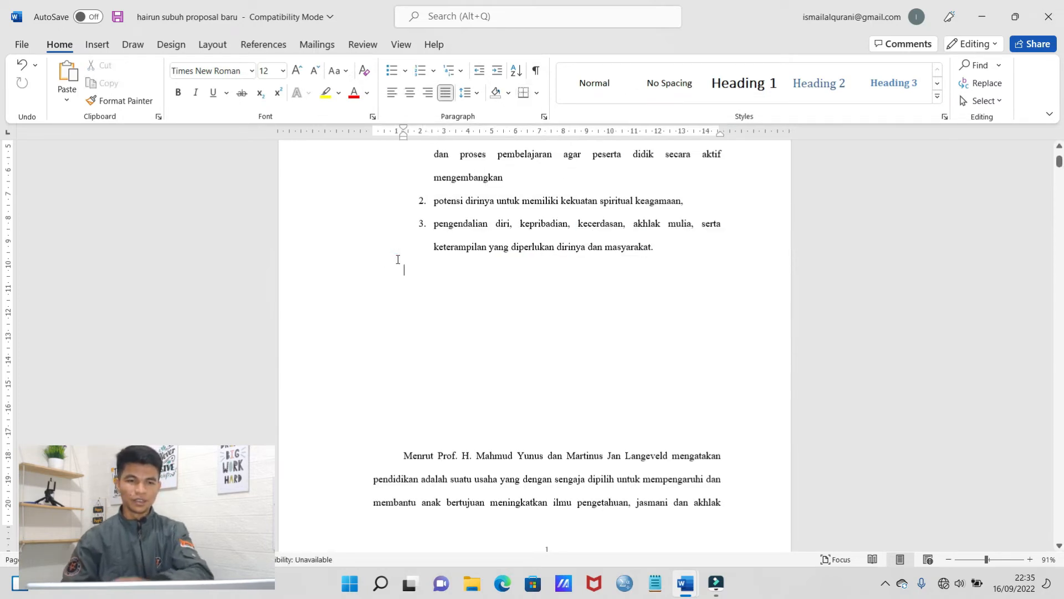
click(470, 331)
key(BackSpace)
key(BackSpace)
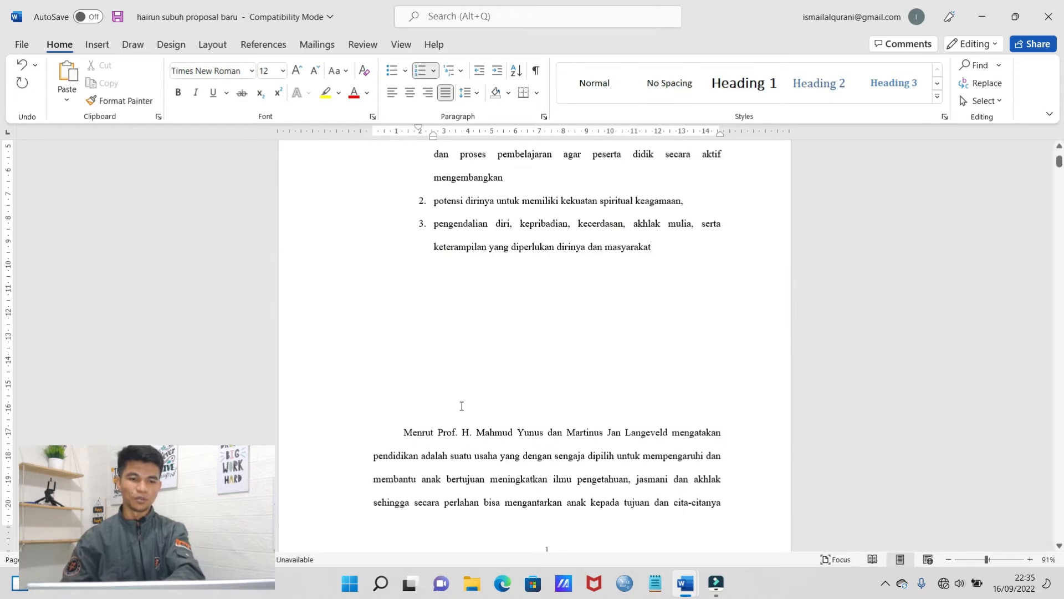
click(462, 405)
key(BackSpace)
- Apply the 1. a. i. multilevel list format to the two paragraphs beginning "Menrut Prof." and "jasmani dan akhlak"
scroll(432, 262, up, 2)
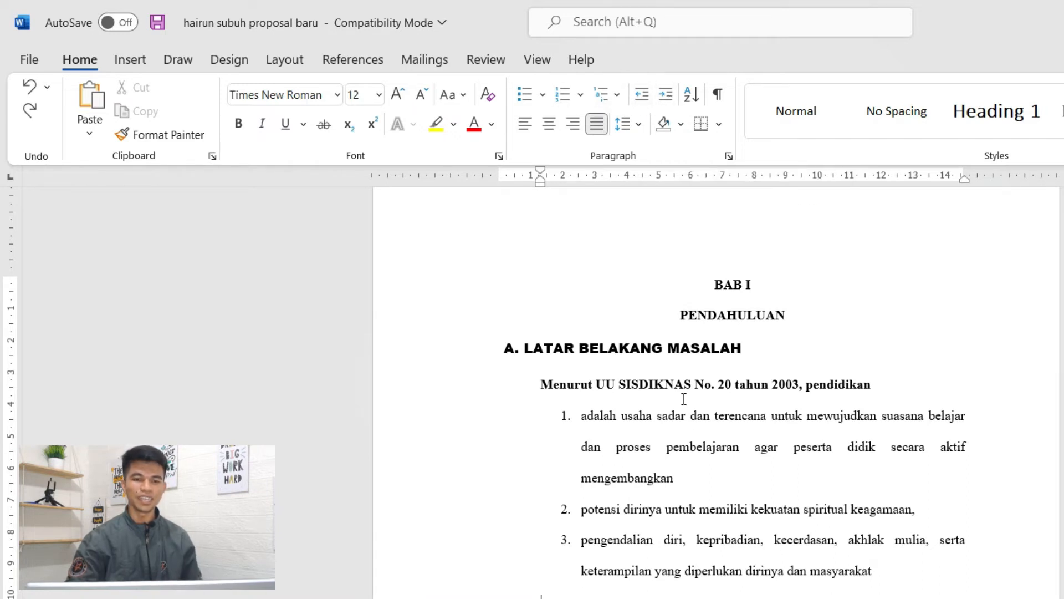
scroll(680, 525, down, 2)
scroll(679, 527, up, 2)
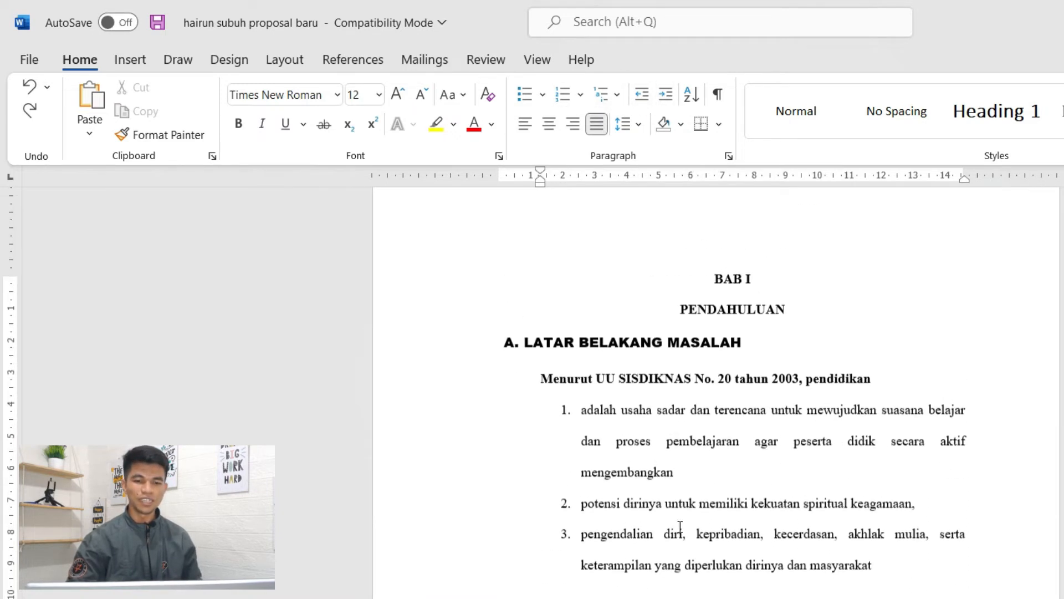
scroll(680, 527, down, 4)
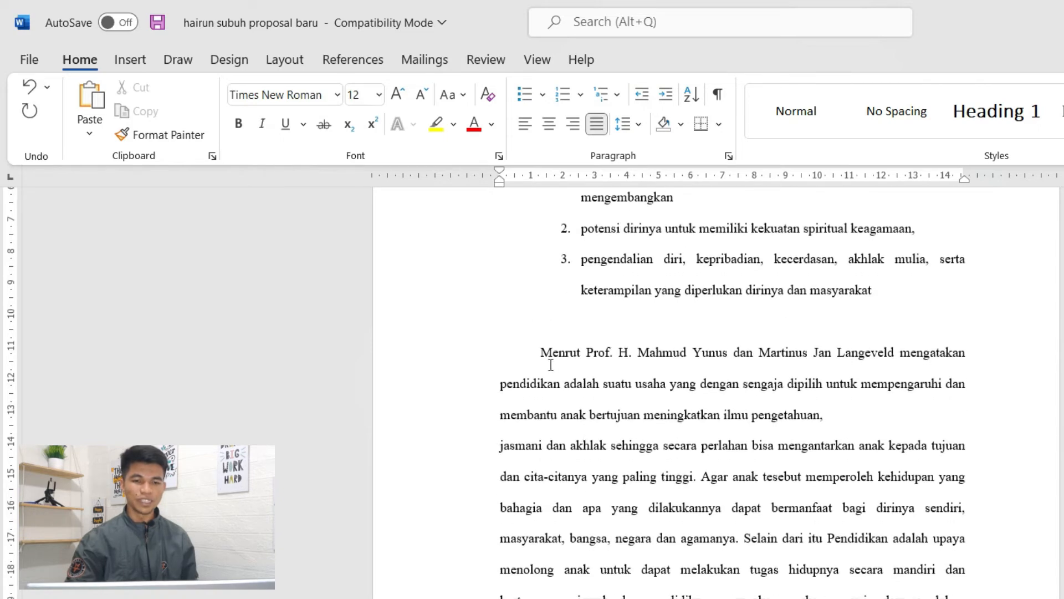
drag(533, 351, 864, 598)
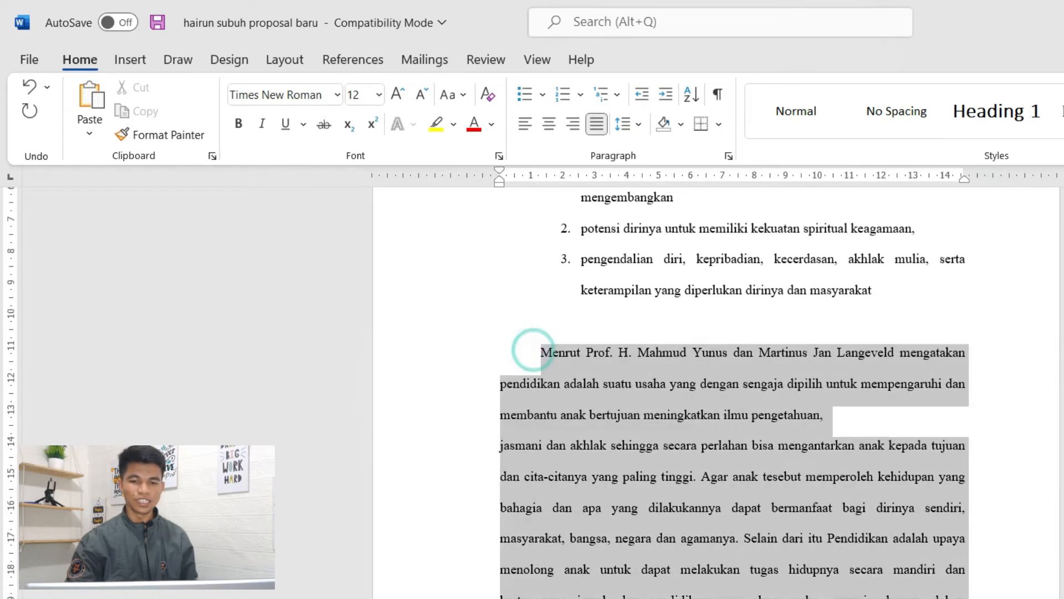
click(617, 96)
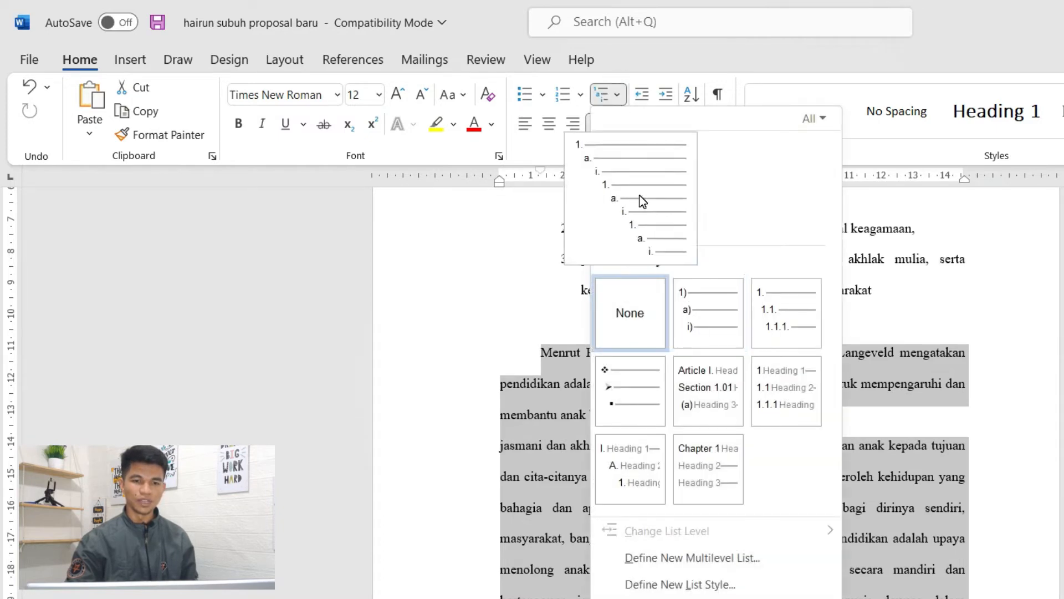
click(642, 204)
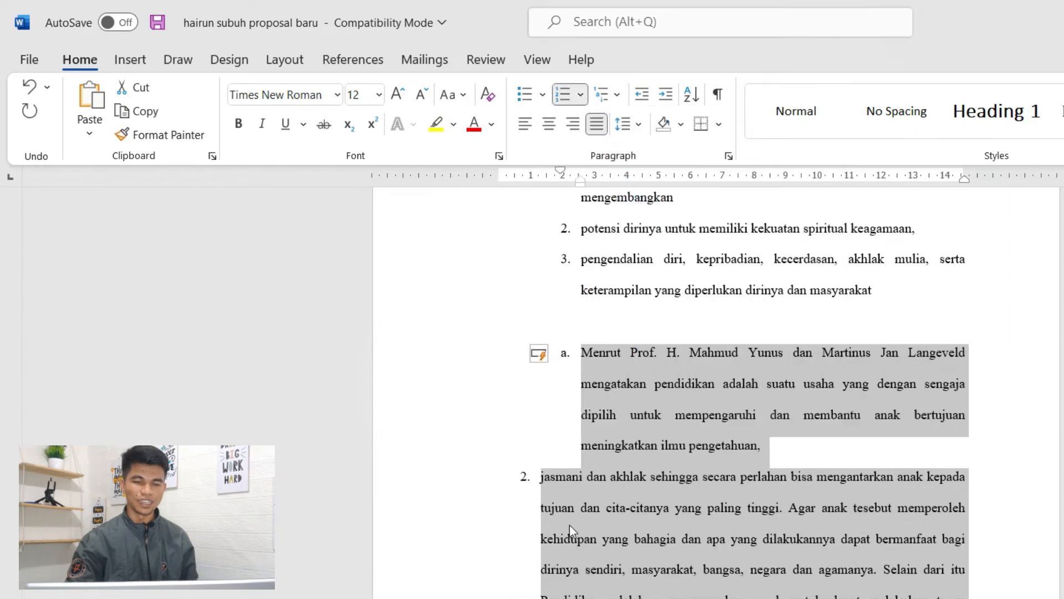
- Split the "Menrut Prof." item, making "mengatakan" and "sengaja" roman sub-items and placing "bertujuan" and "jasmani" at the lettered level
click(591, 455)
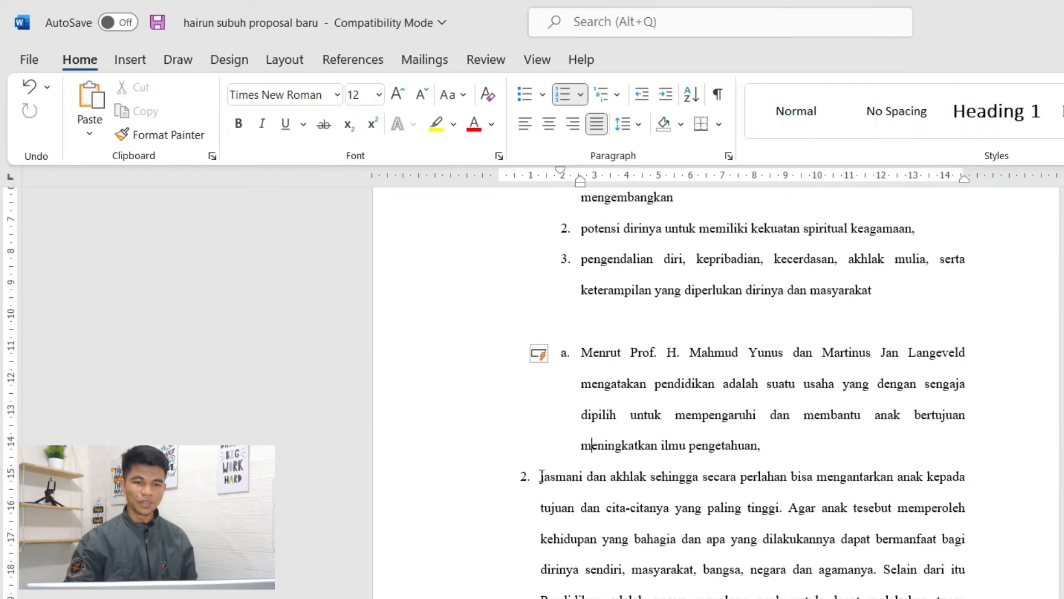
click(541, 476)
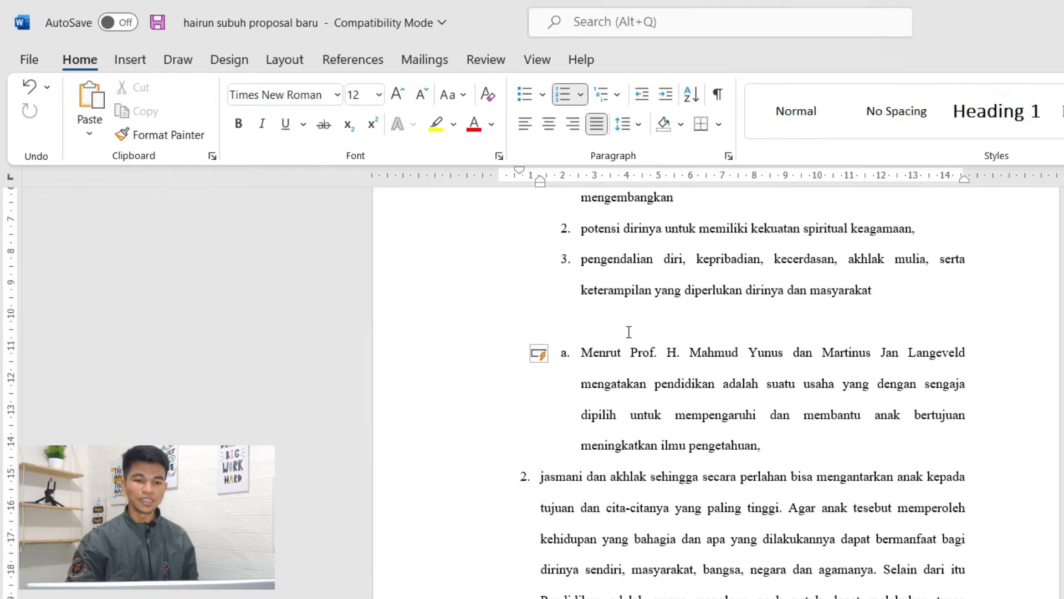
click(666, 94)
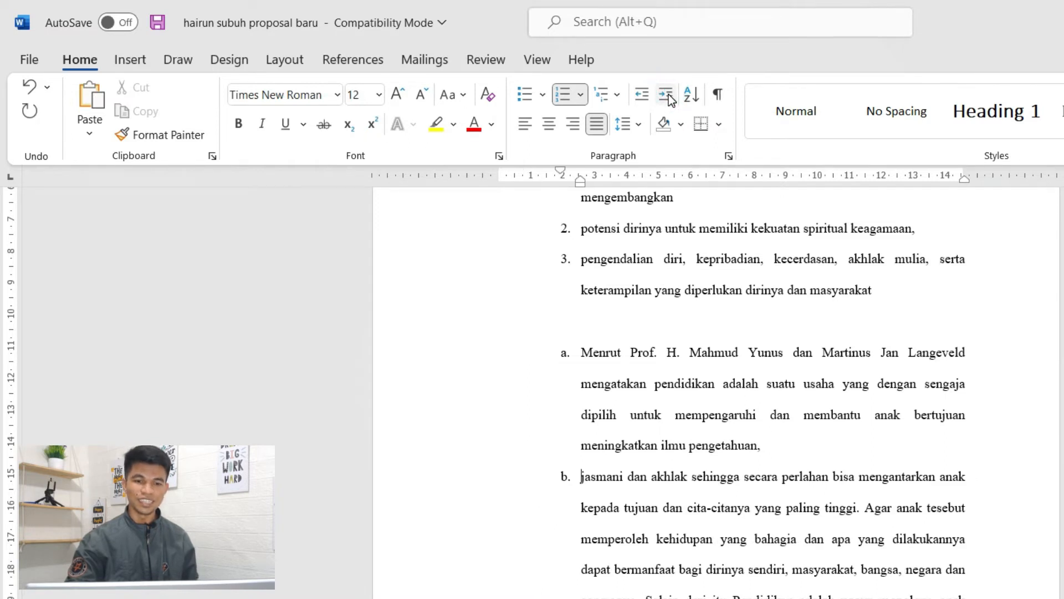
click(670, 97)
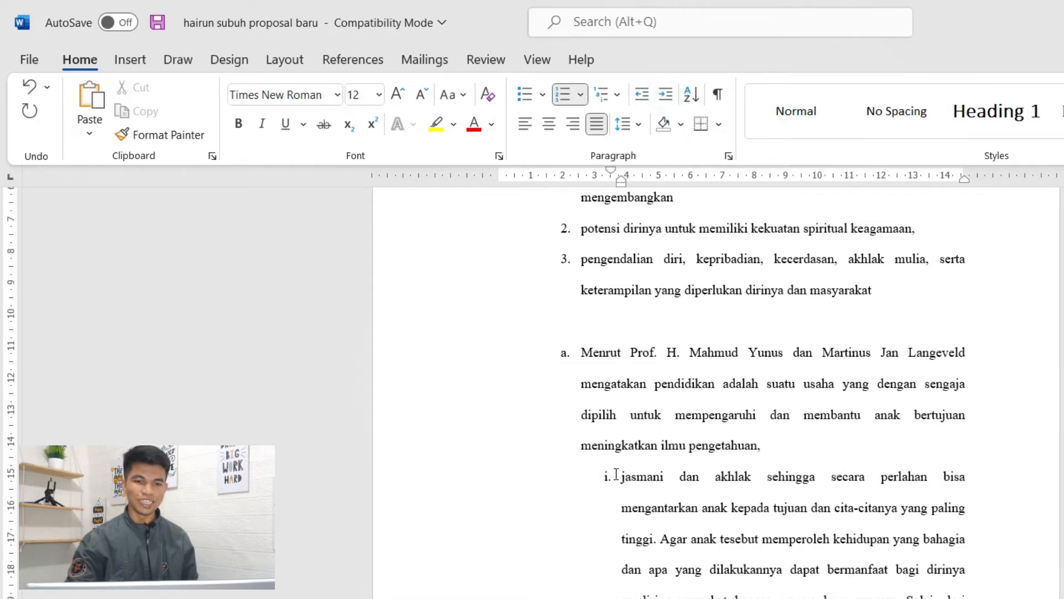
click(642, 95)
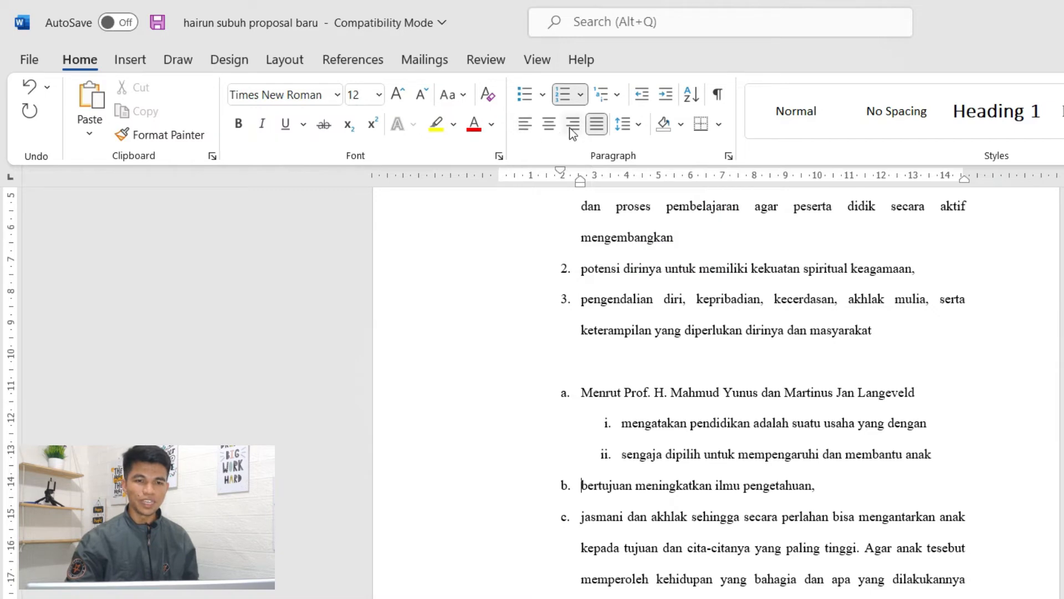
- Align the first "Menurut" paragraph on the second page left, centre it, and finally align it right
scroll(669, 383, up, 3)
scroll(665, 380, down, 1)
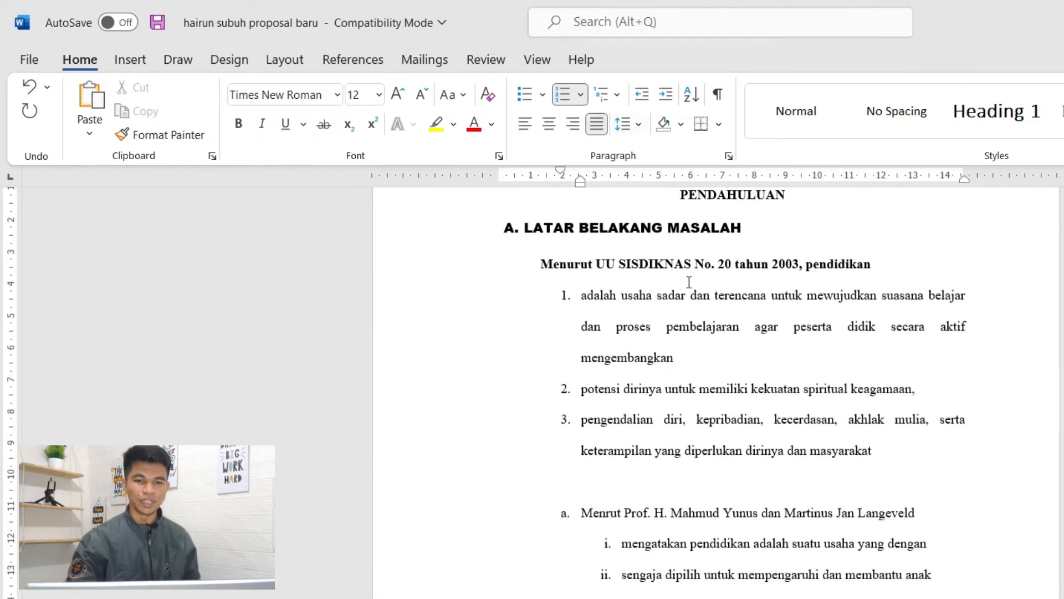
scroll(735, 524, down, 15)
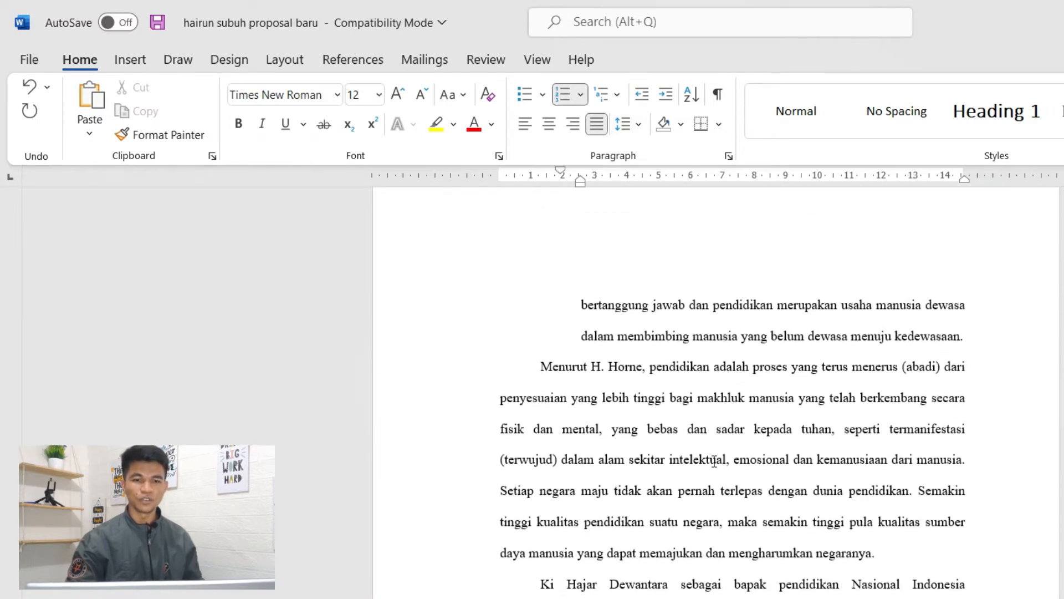
drag(540, 366, 881, 553)
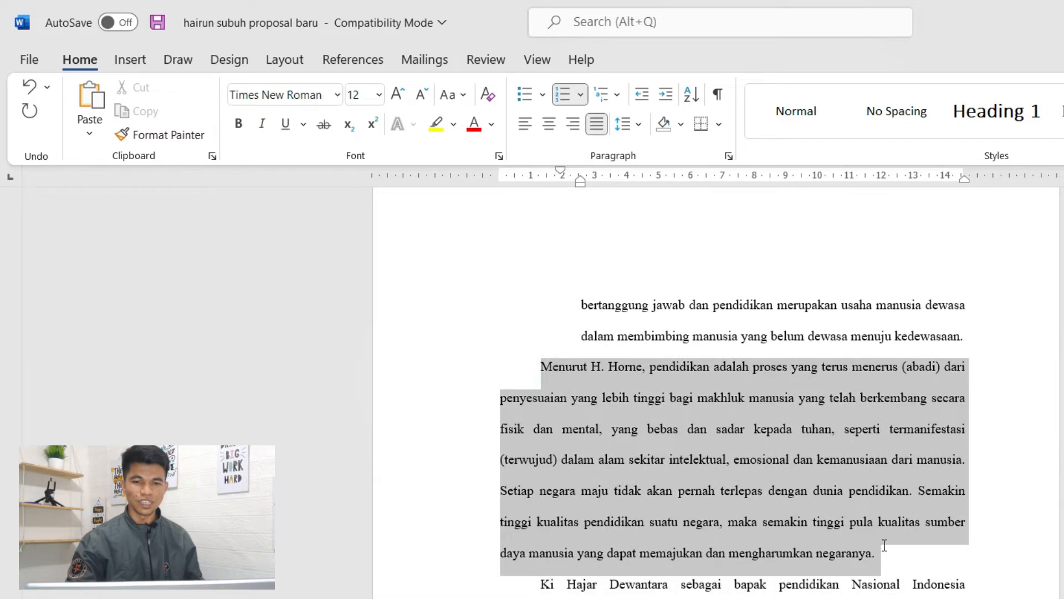
click(527, 126)
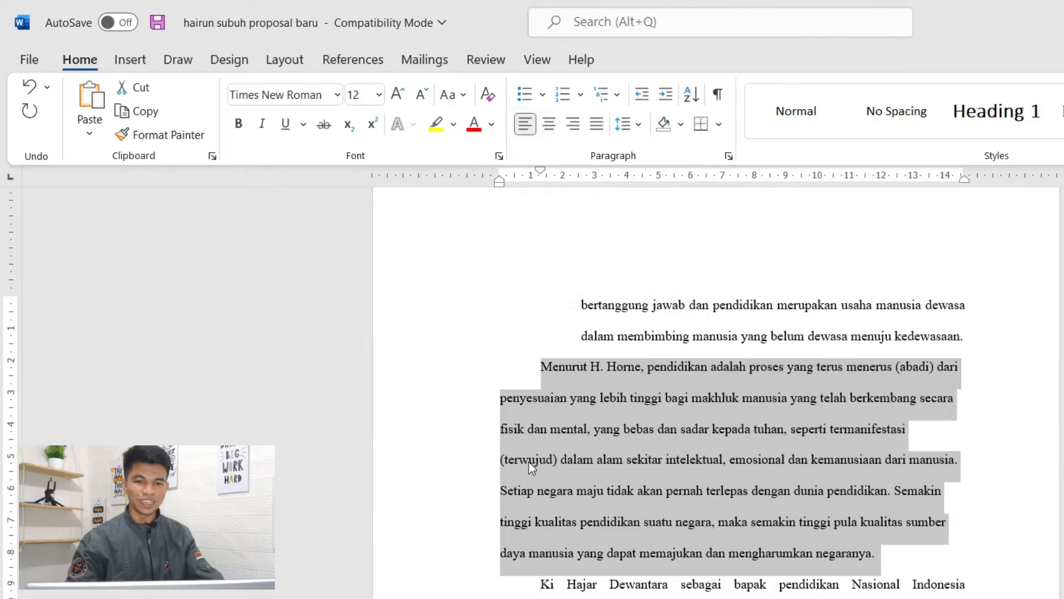
click(552, 125)
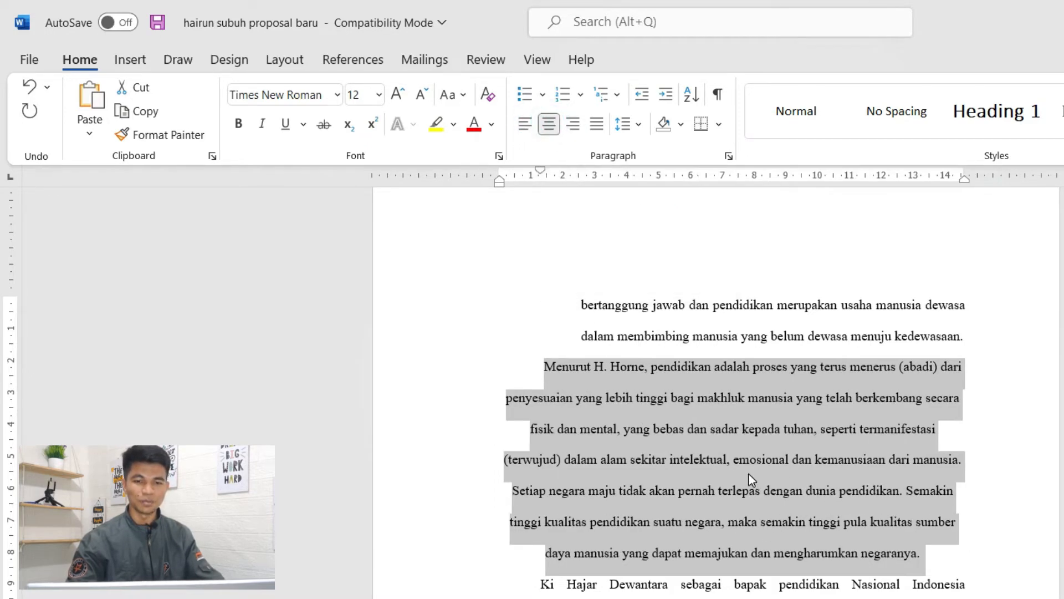
click(571, 125)
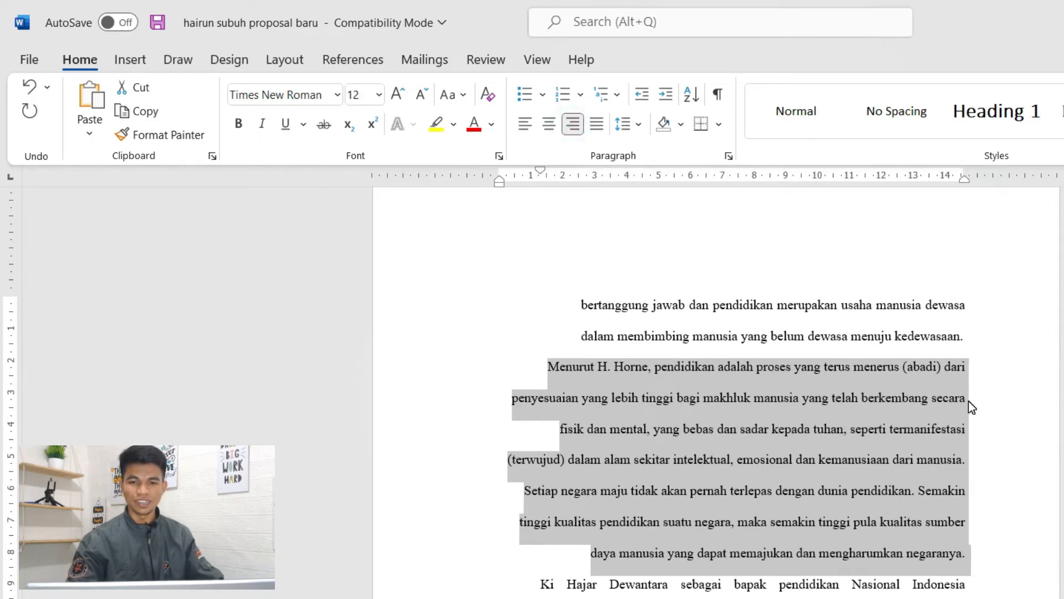
click(841, 410)
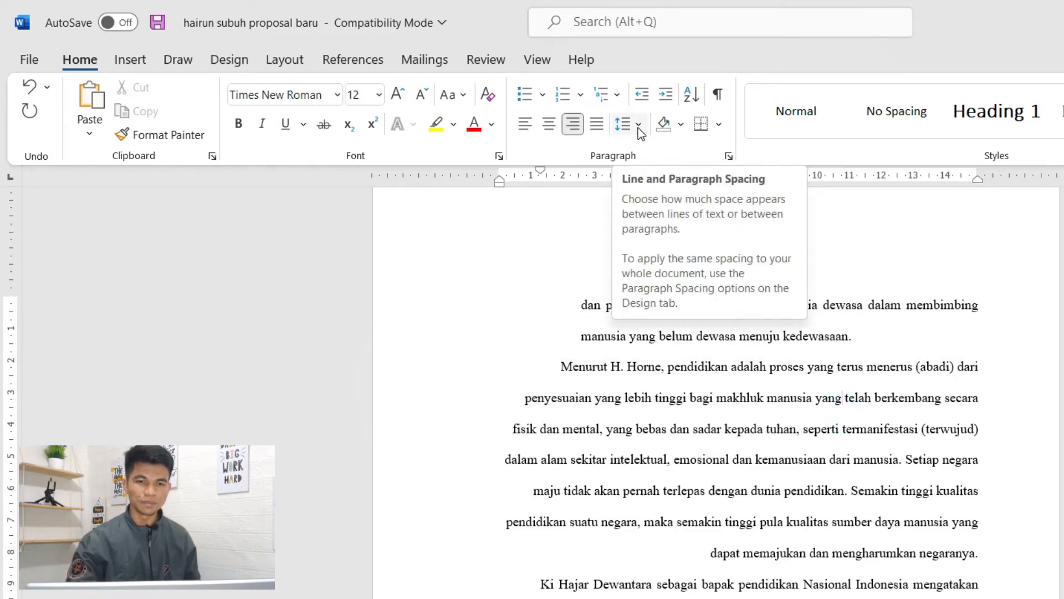
- Preview other line spacings on the right-aligned "Menurut" paragraph and apply 2.0
click(637, 126)
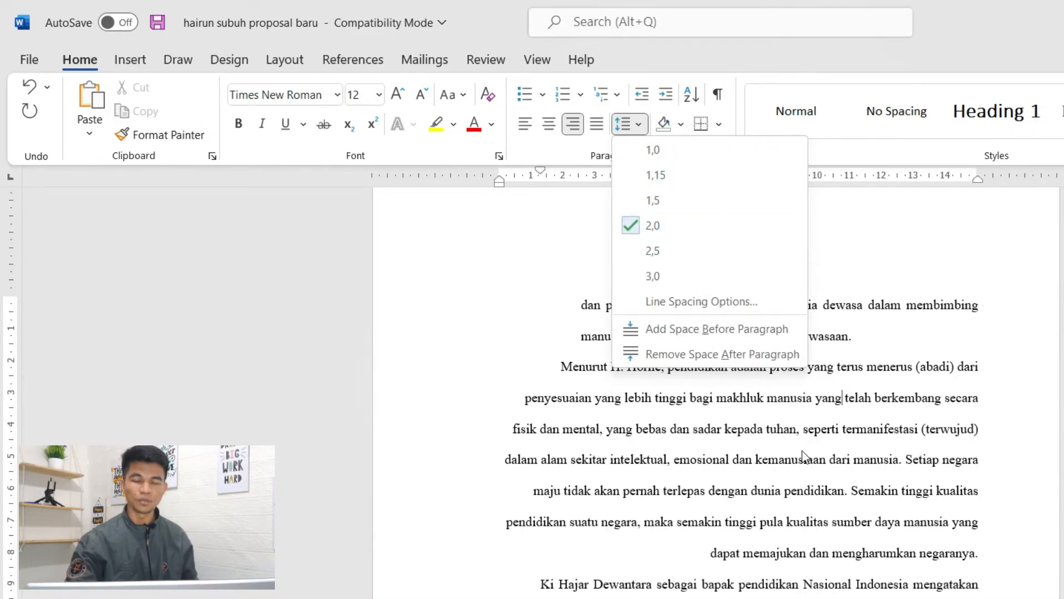
click(807, 419)
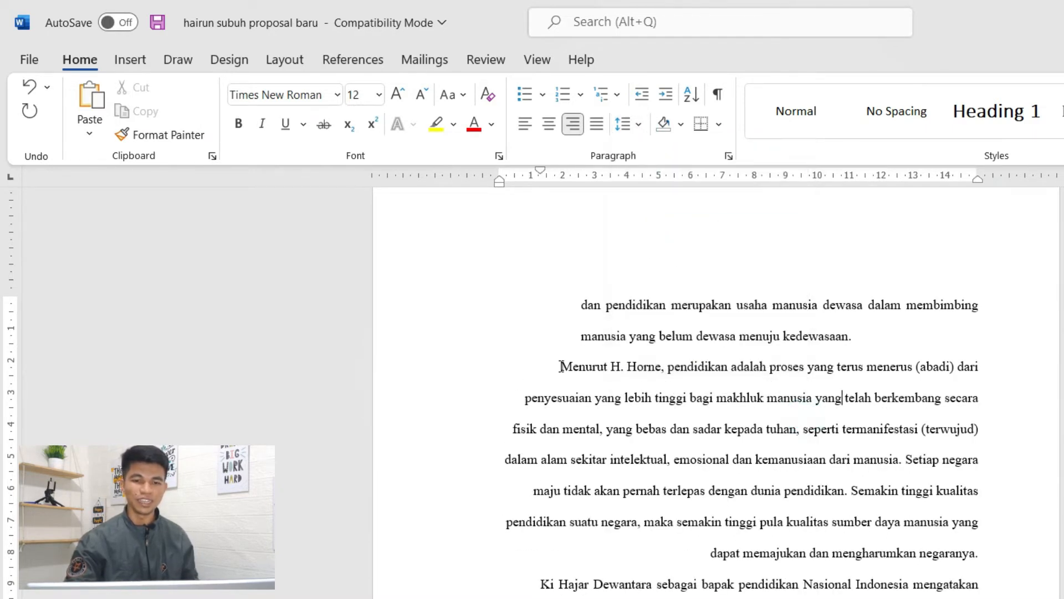
drag(585, 363, 978, 521)
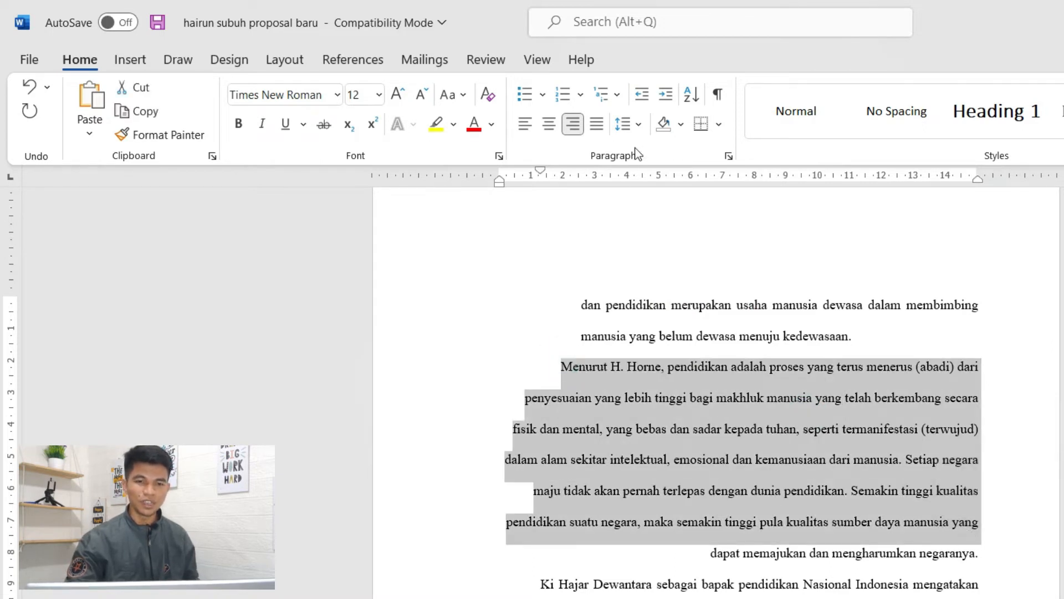
click(628, 125)
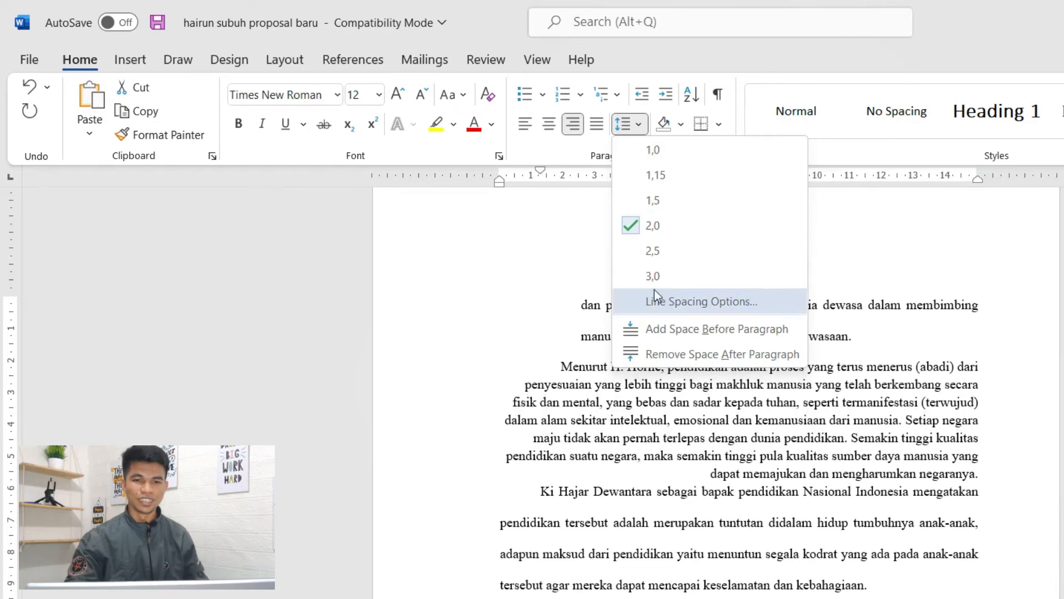
click(660, 229)
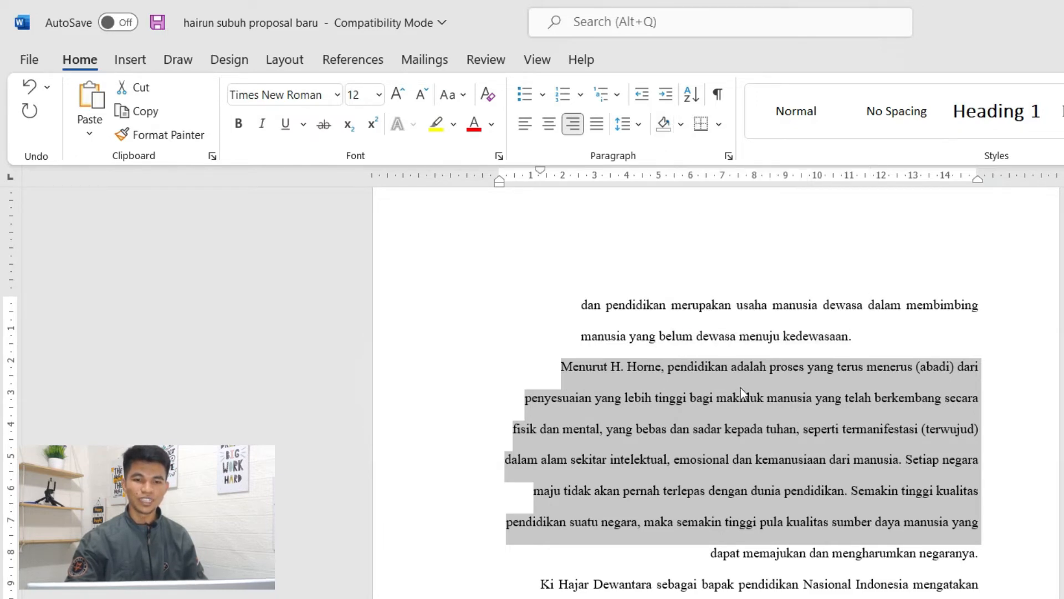
- Preview the paragraph shading colours on the selected lines of the "Menurut" paragraph
click(681, 125)
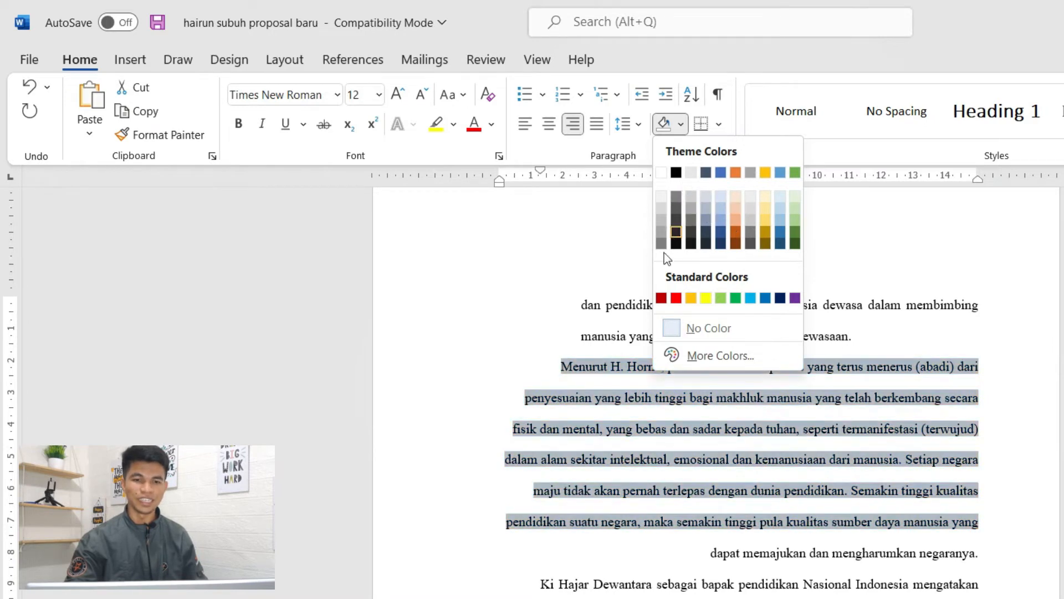
click(614, 370)
- Widen the gap between BELAKANG and MASALAH to three spaces and insert three spaces after PENDA in the PENDAHULUAN title
scroll(614, 370, up, 2)
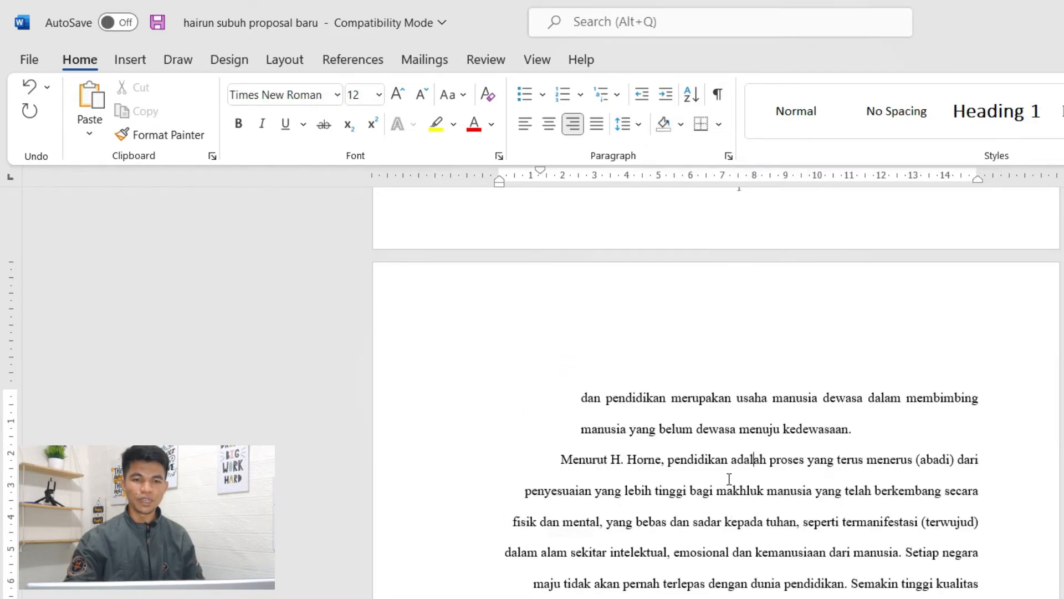
scroll(729, 478, up, 12)
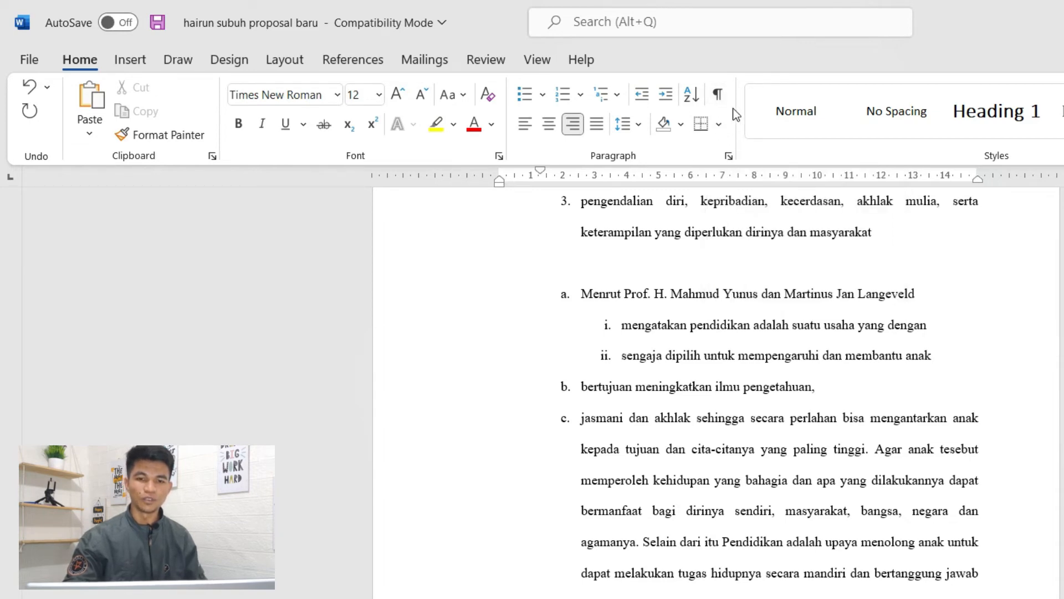
scroll(734, 359, up, 2)
scroll(734, 360, up, 5)
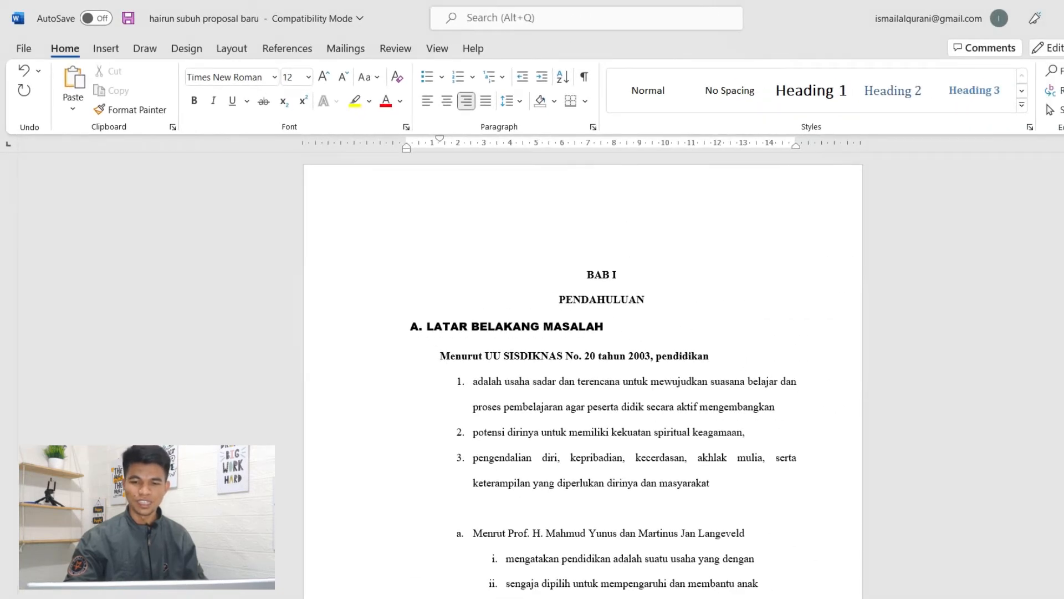
scroll(474, 428, up, 4)
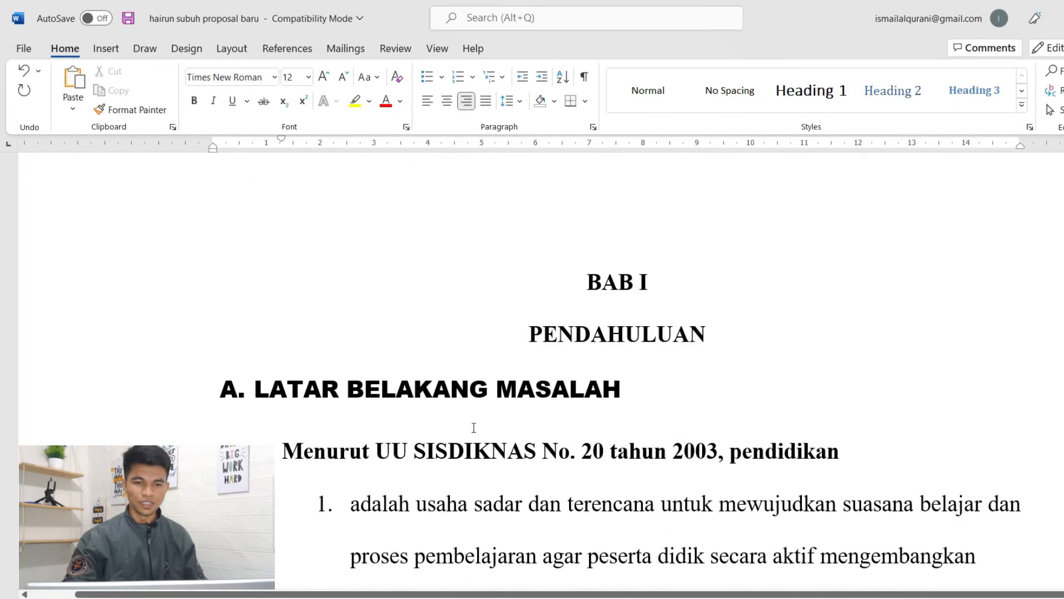
click(493, 393)
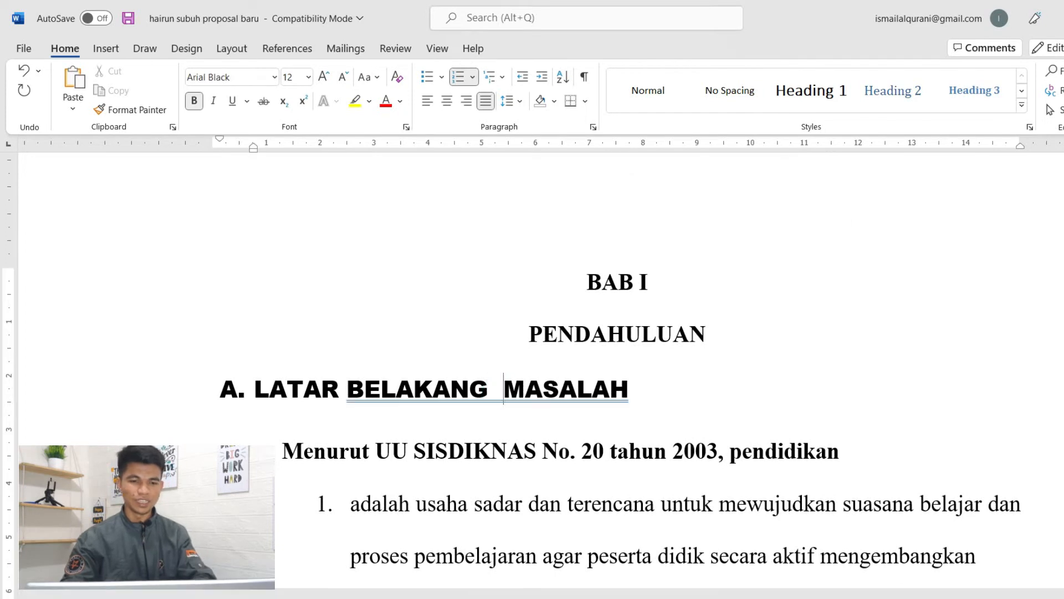
click(598, 344)
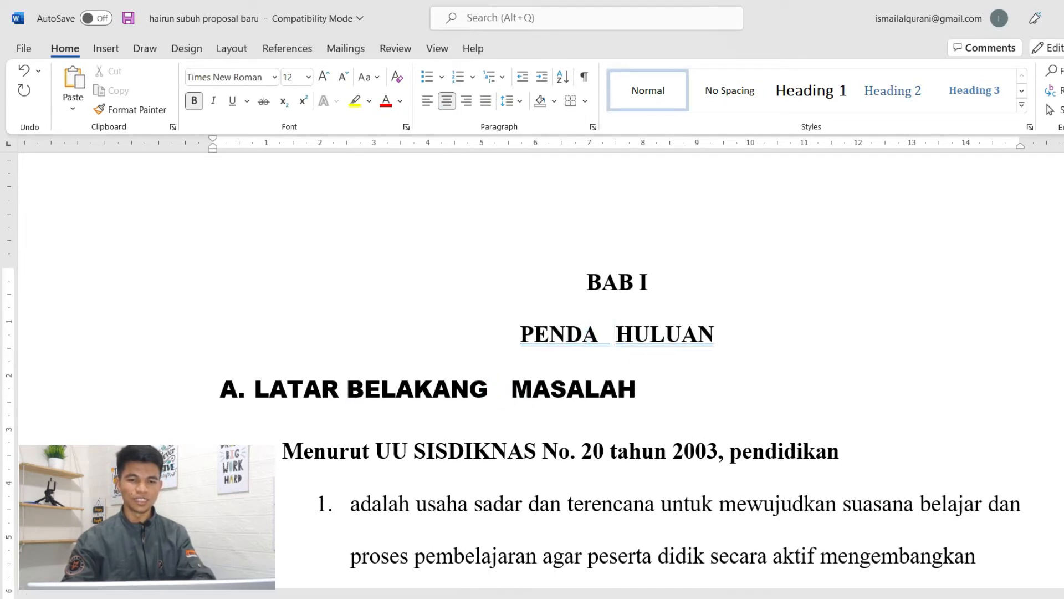
- Show the paragraph marks and other hidden formatting symbols in the document
click(625, 353)
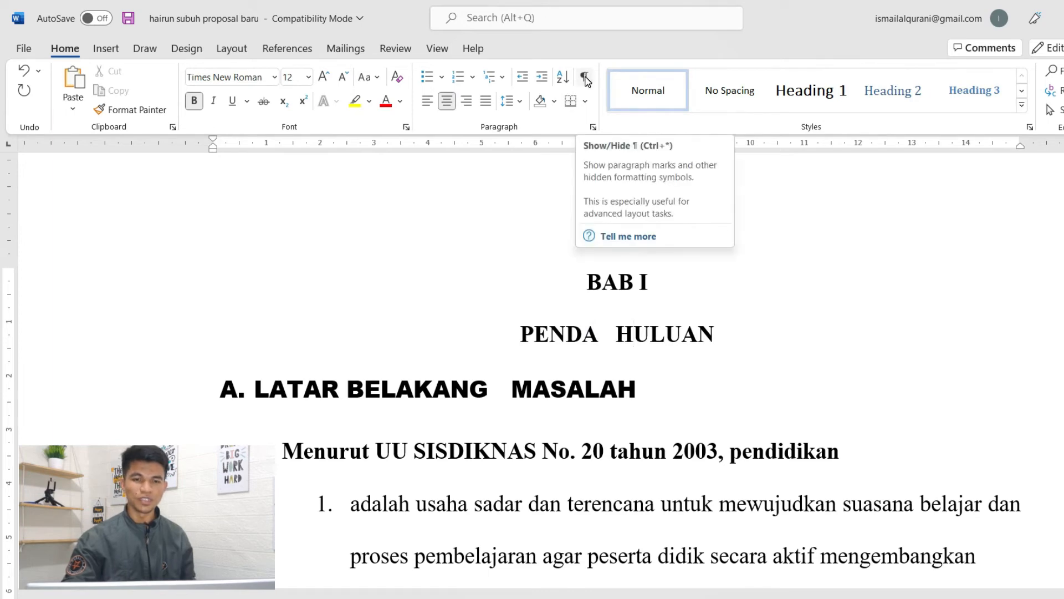
click(584, 79)
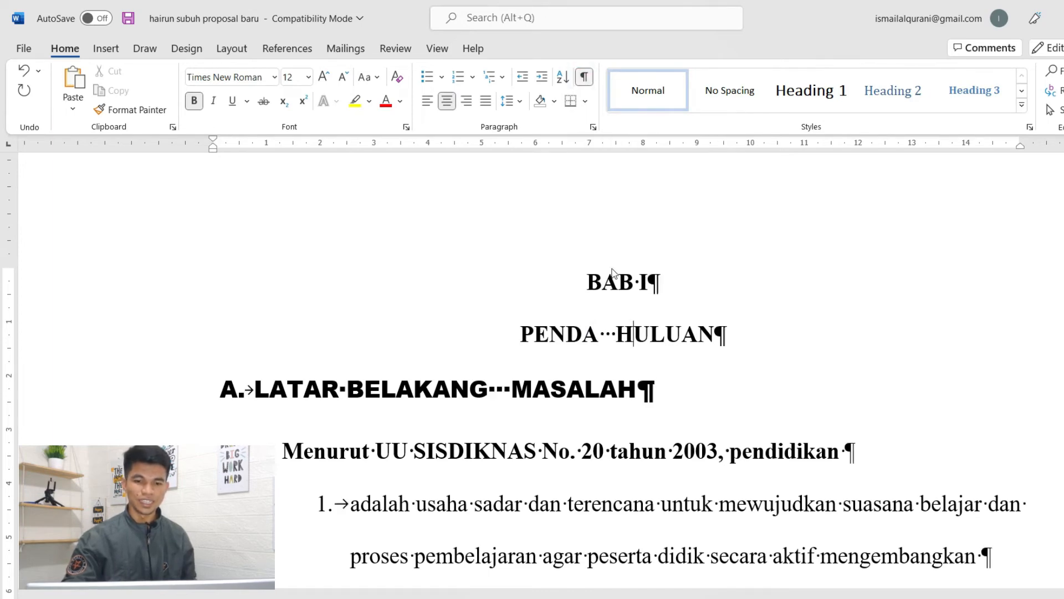
- Examine the space marks between the words of the LATAR BELAKANG MASALAH heading
scroll(663, 434, down, 2)
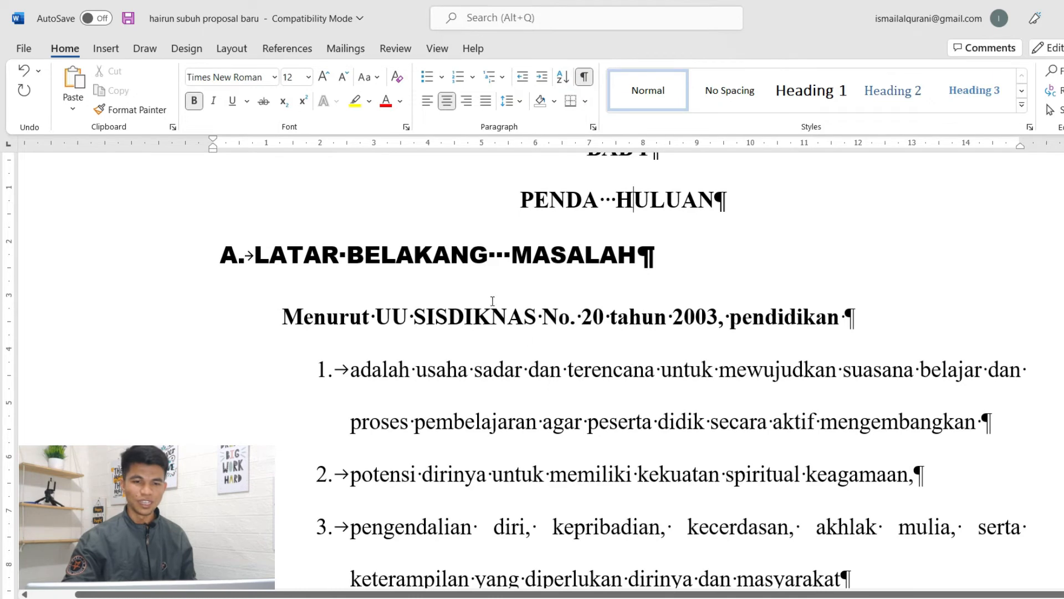
click(510, 251)
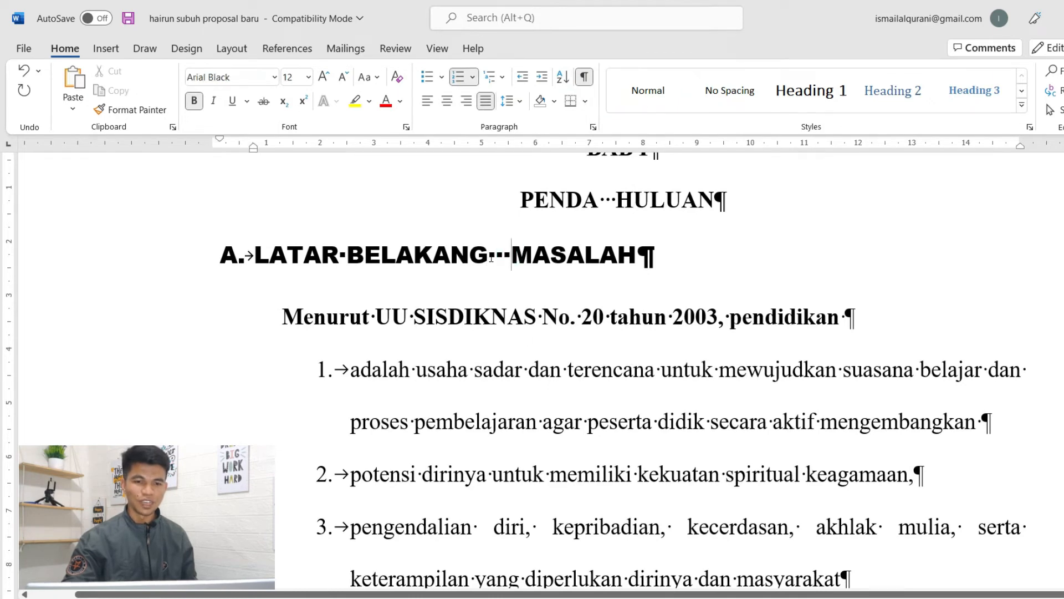
drag(490, 256, 510, 255)
click(510, 256)
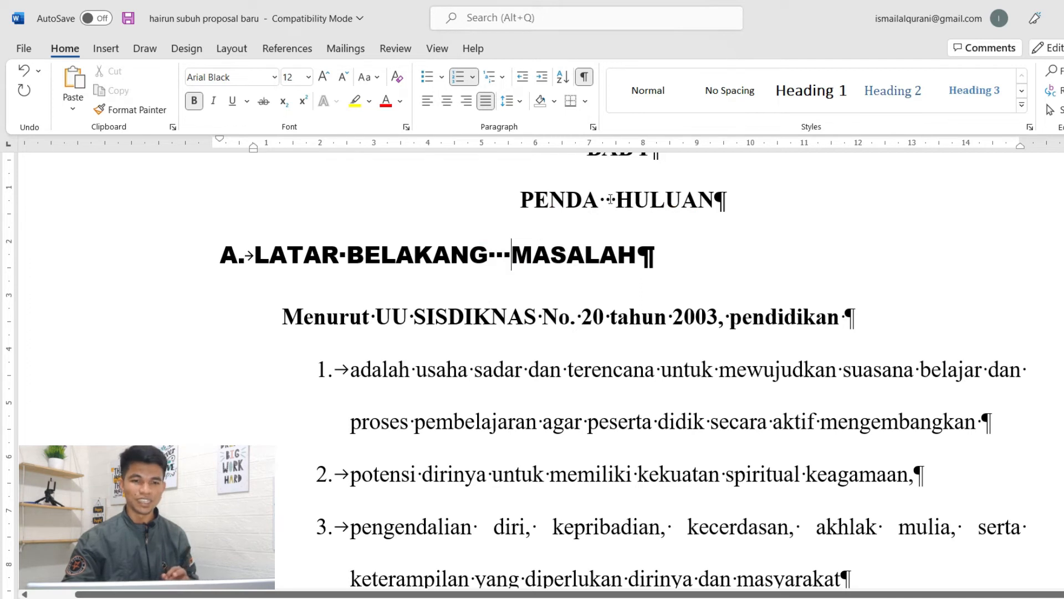
drag(325, 256, 341, 257)
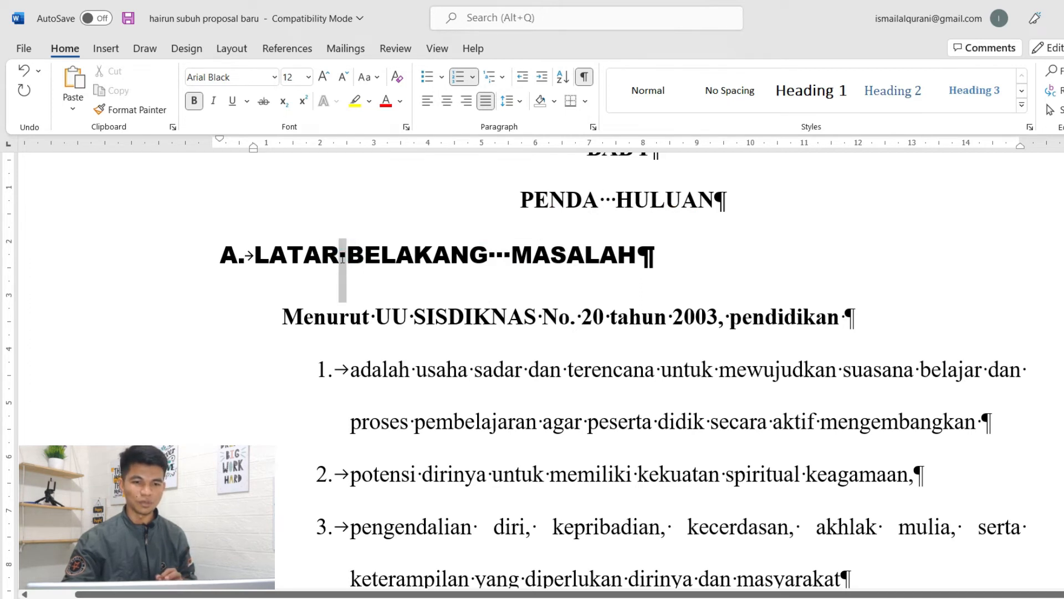
- Check the space marks in list item 1 and widen the gap between "dan" and "terencana" to three spaces
click(416, 370)
drag(417, 370, 411, 370)
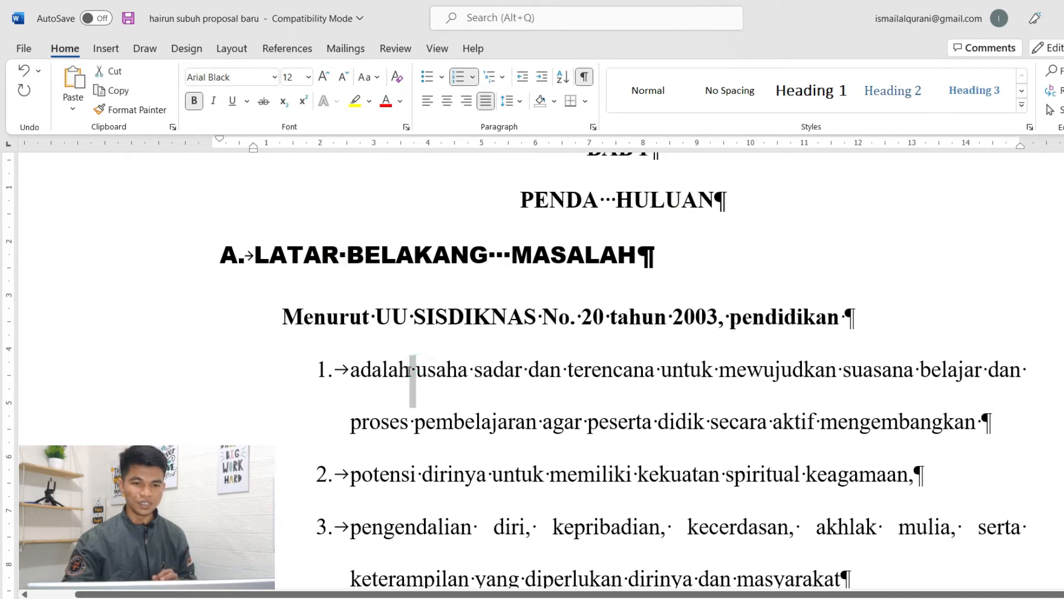
click(566, 370)
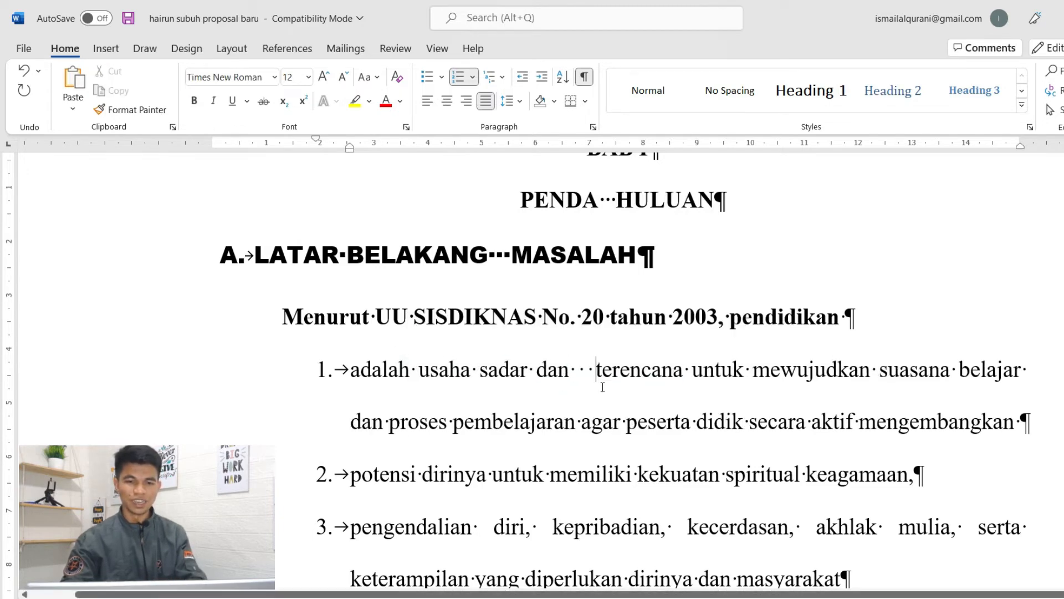
drag(596, 369, 570, 364)
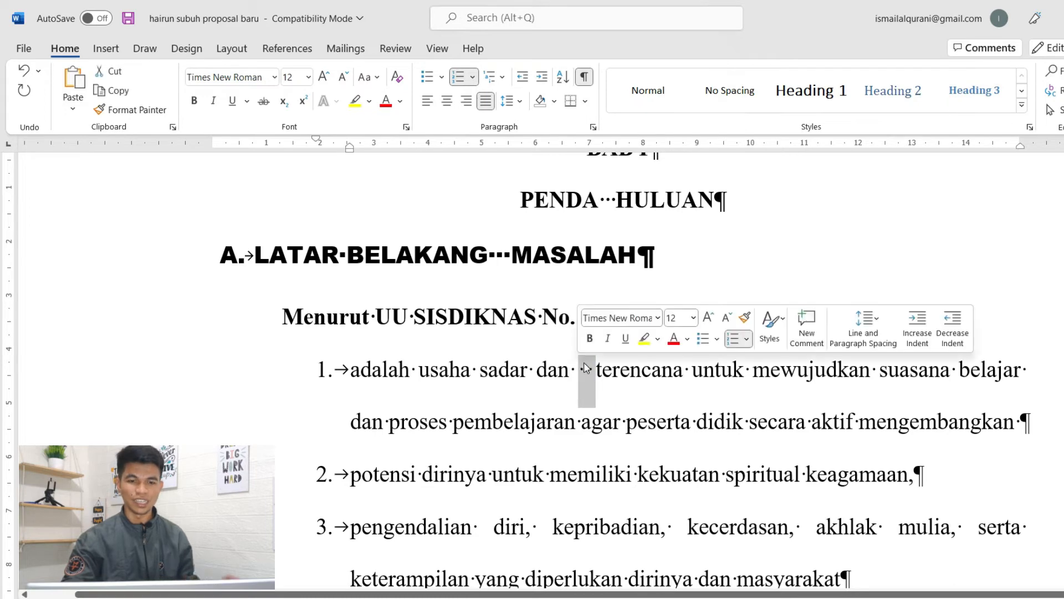
- Hide the paragraph marks and other formatting symbols, and check the document text without them
scroll(813, 442, up, 5)
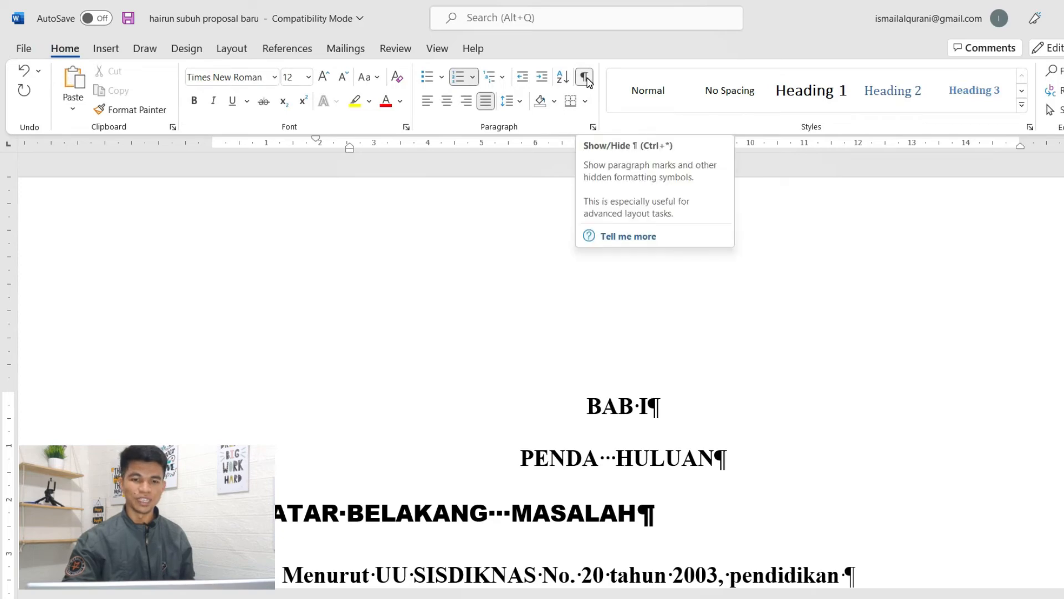
click(585, 77)
scroll(662, 371, down, 10)
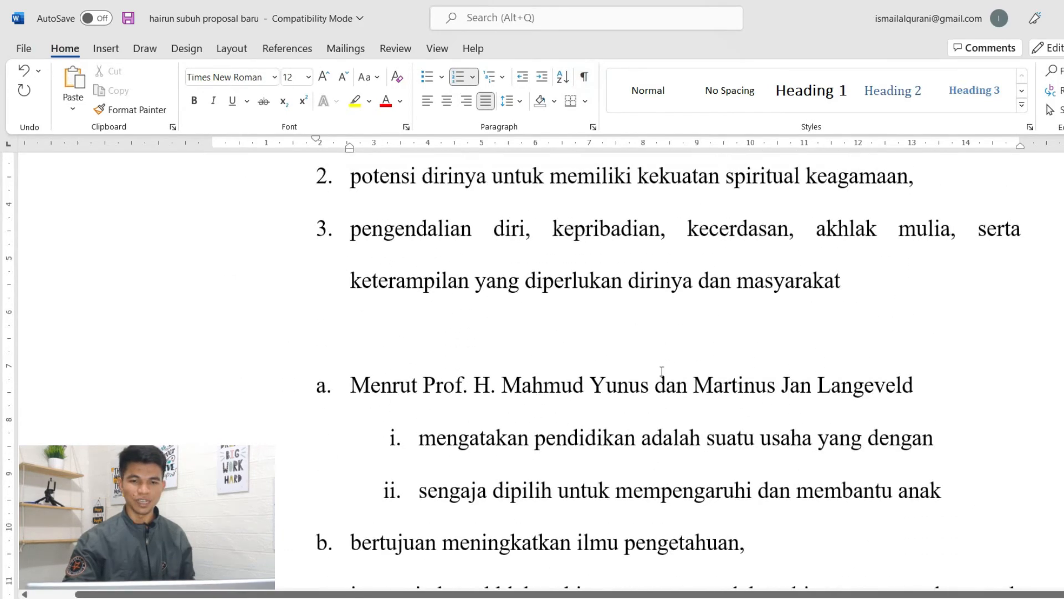
scroll(661, 371, up, 10)
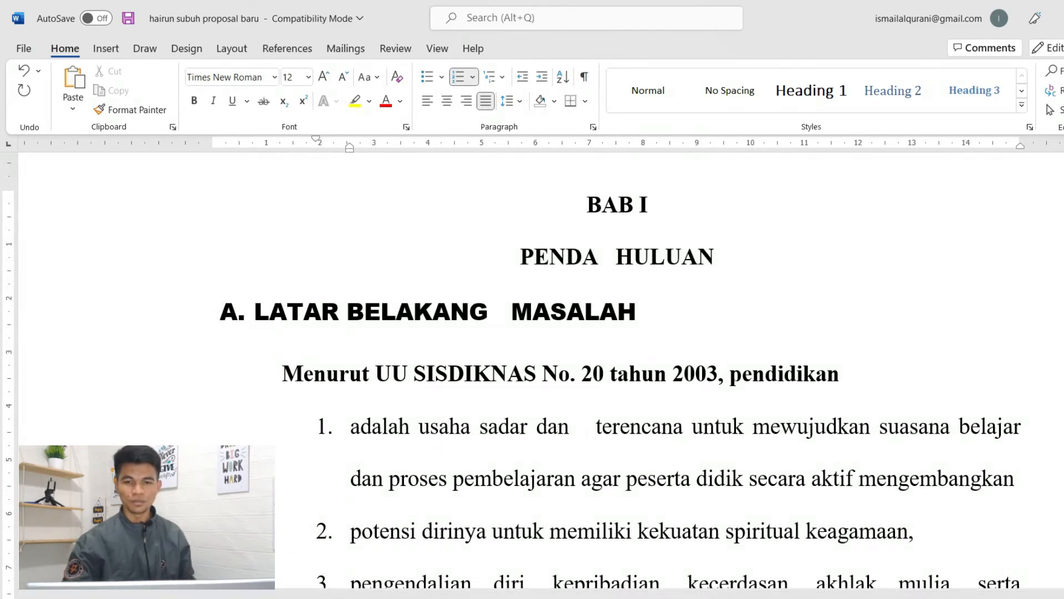
scroll(551, 270, down, 3)
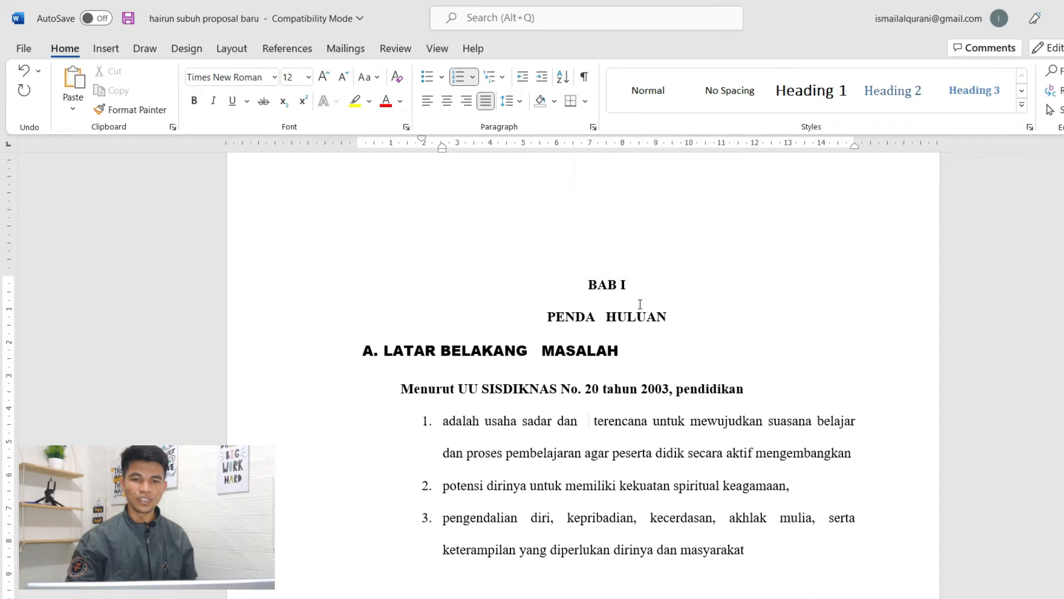
- Insert three blank lines after the PENDA HULUAN title
scroll(614, 191, down, 1)
click(627, 243)
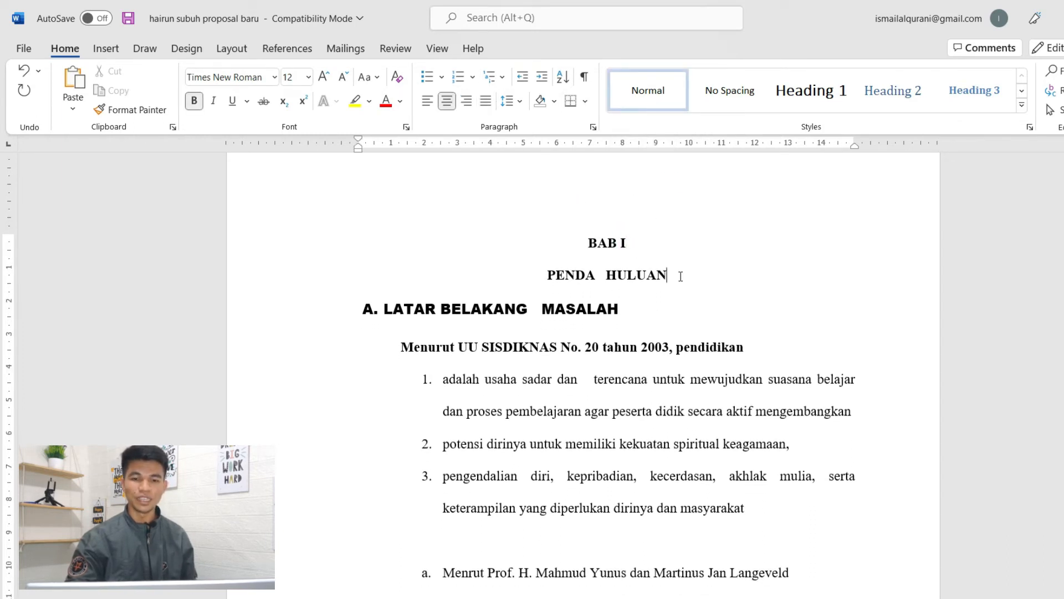
key(Return)
key(Return)
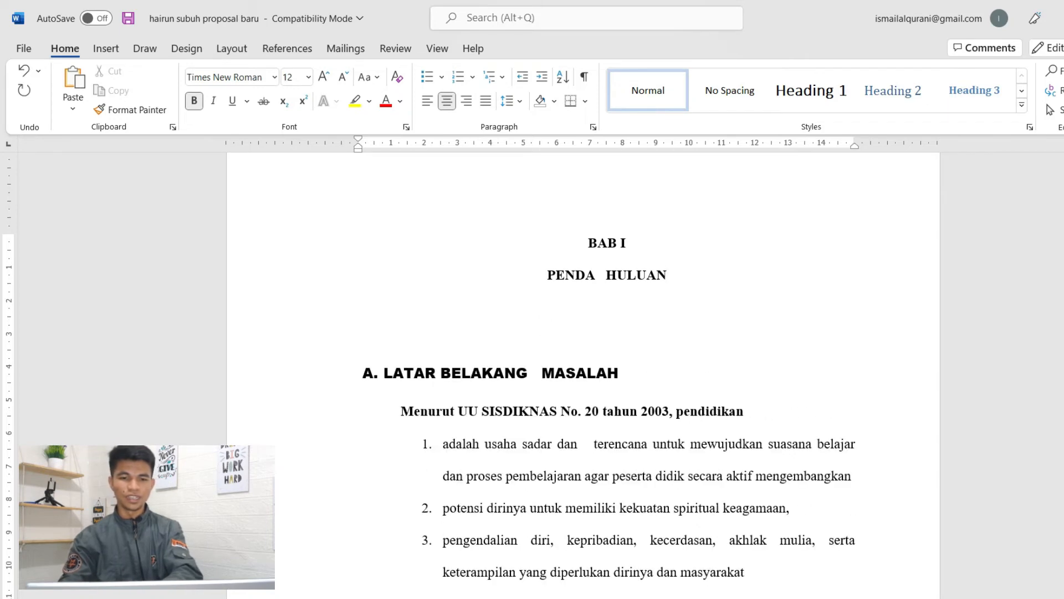
key(Return)
- Add a bottom border under the PENDA HULUAN title line
click(669, 287)
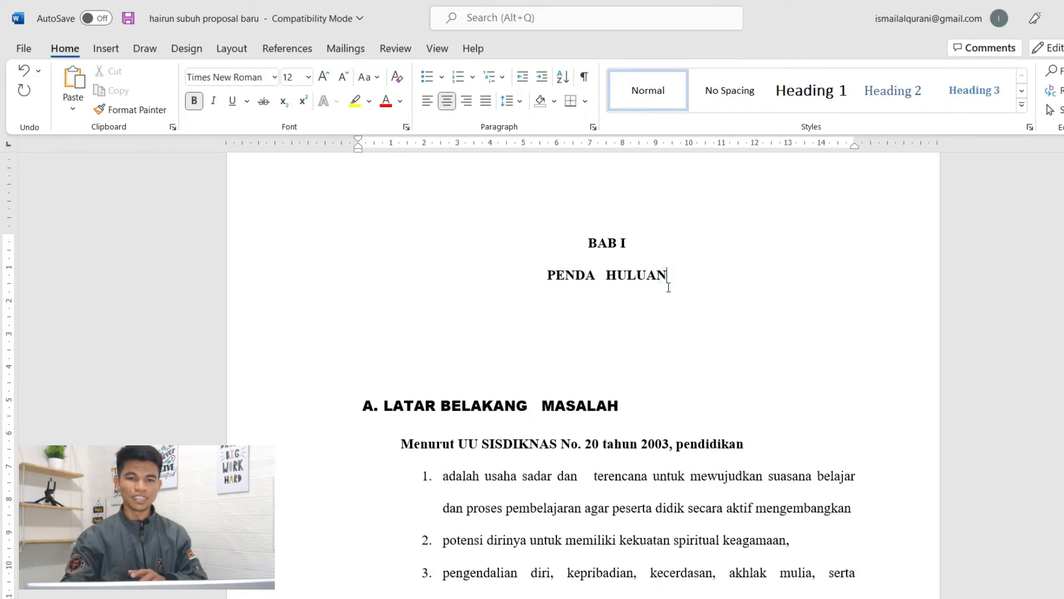
click(585, 101)
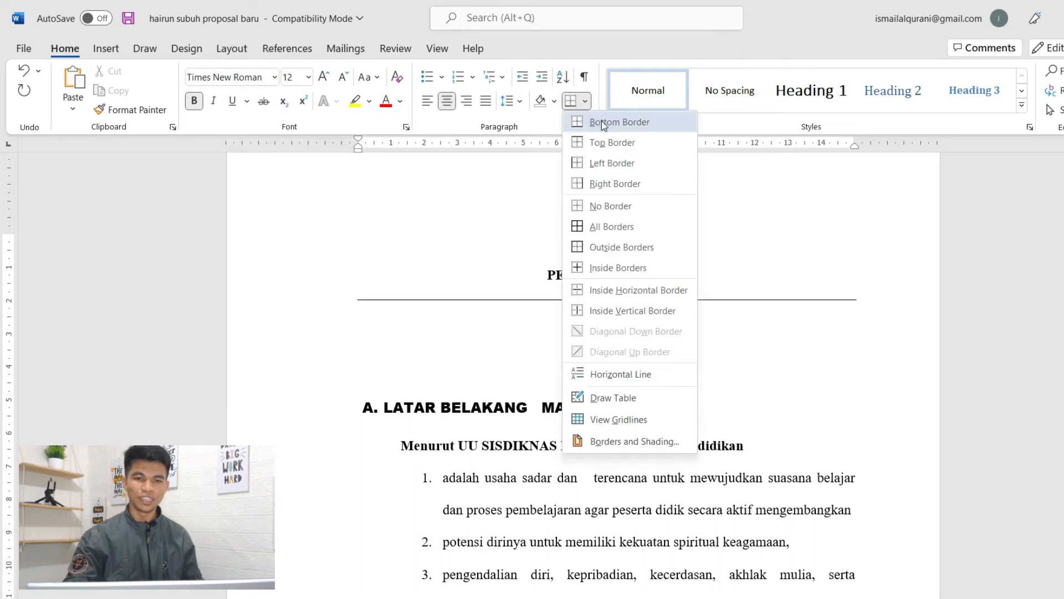
click(632, 123)
click(662, 364)
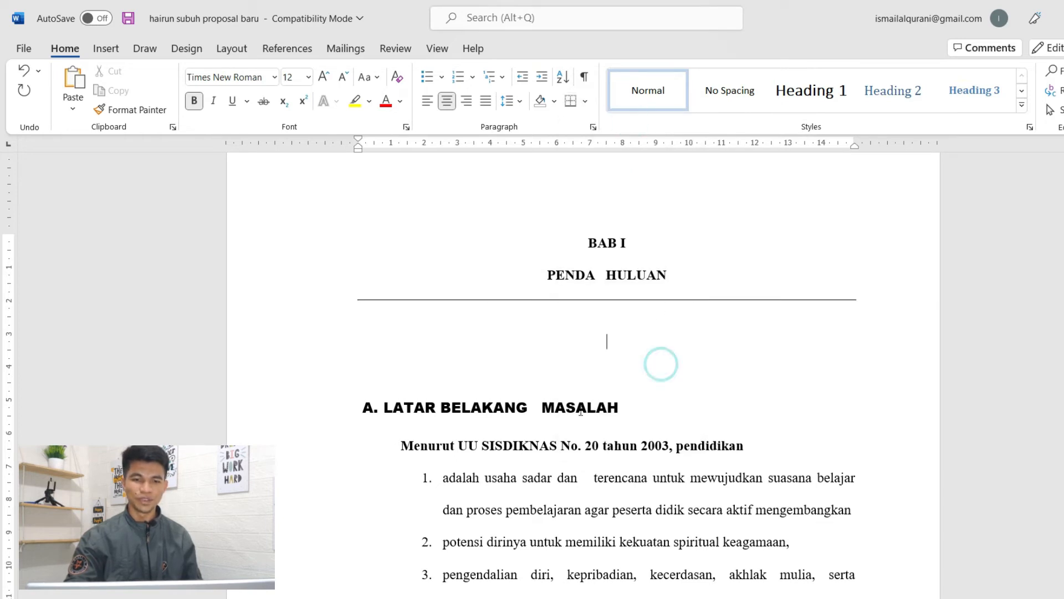
- Add a bottom border under the LATAR BELAKANG MASALAH heading
click(626, 408)
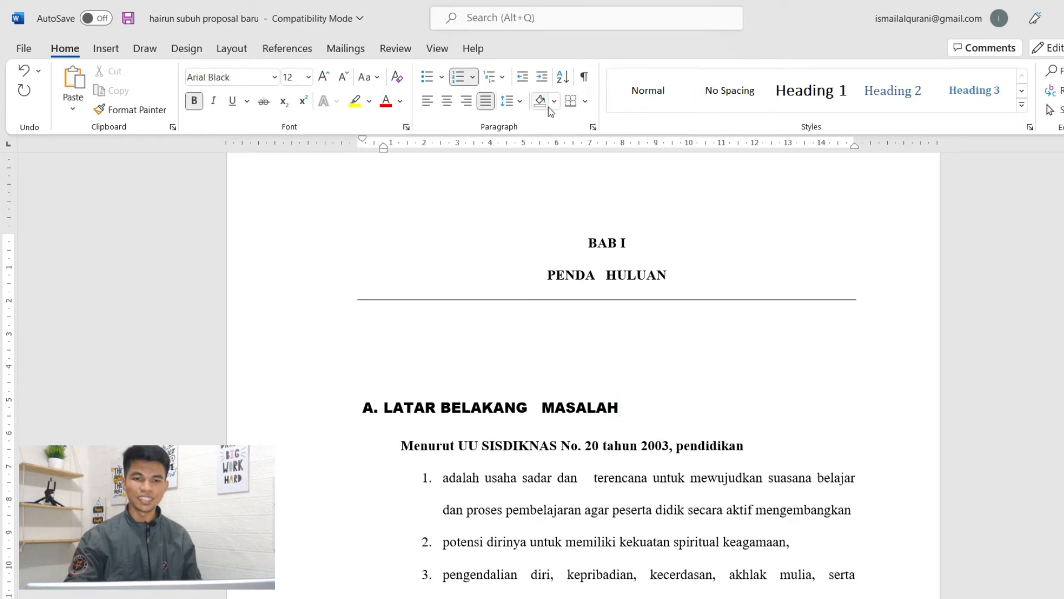
click(585, 103)
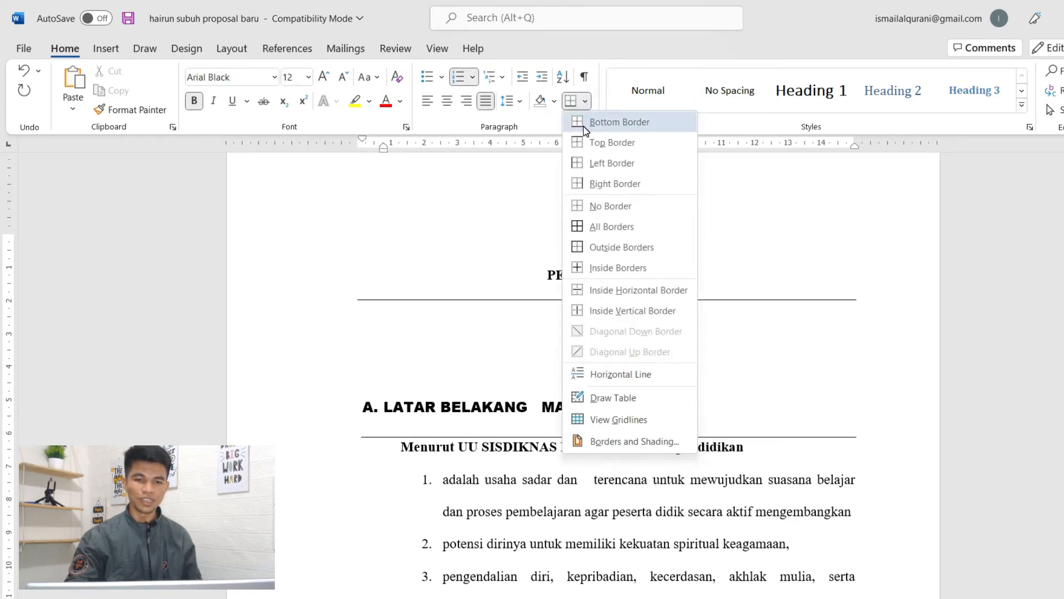
click(584, 123)
scroll(635, 438, down, 2)
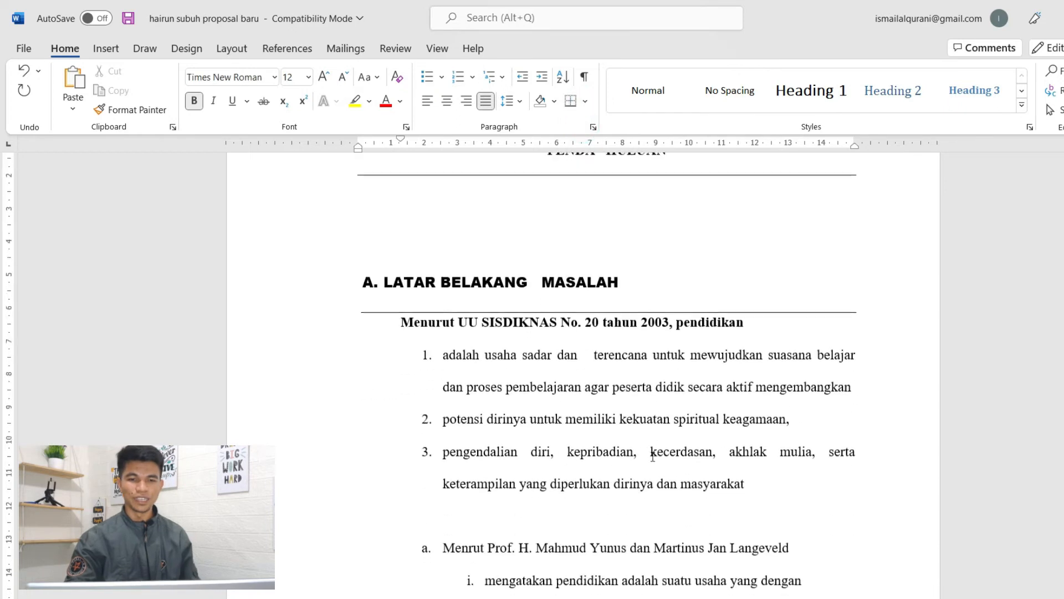
- View the indent and spacing settings of the "Menurut" paragraph and close them without changes
scroll(635, 438, up, 3)
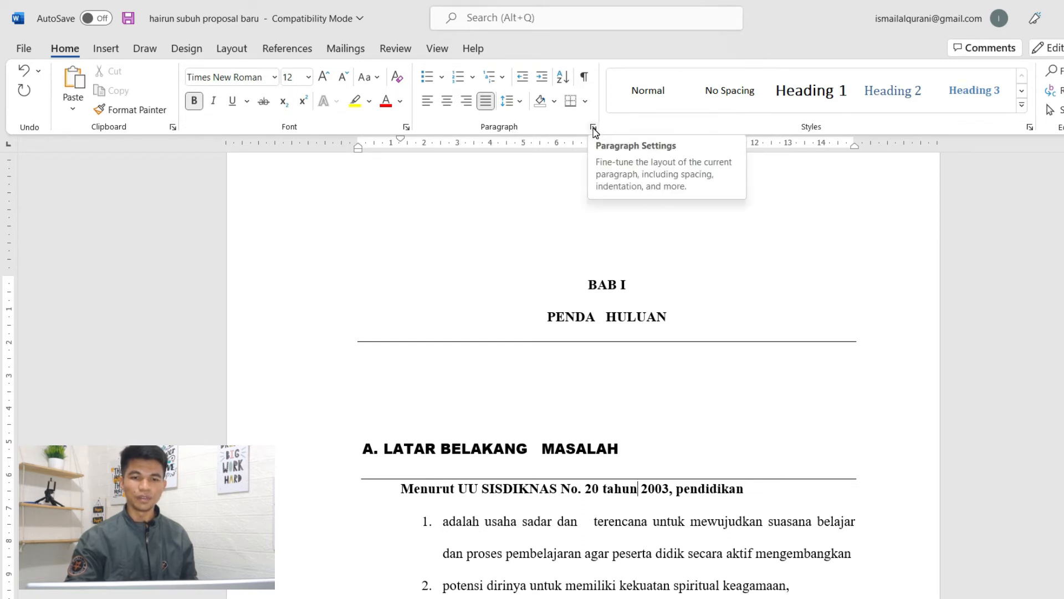
click(593, 129)
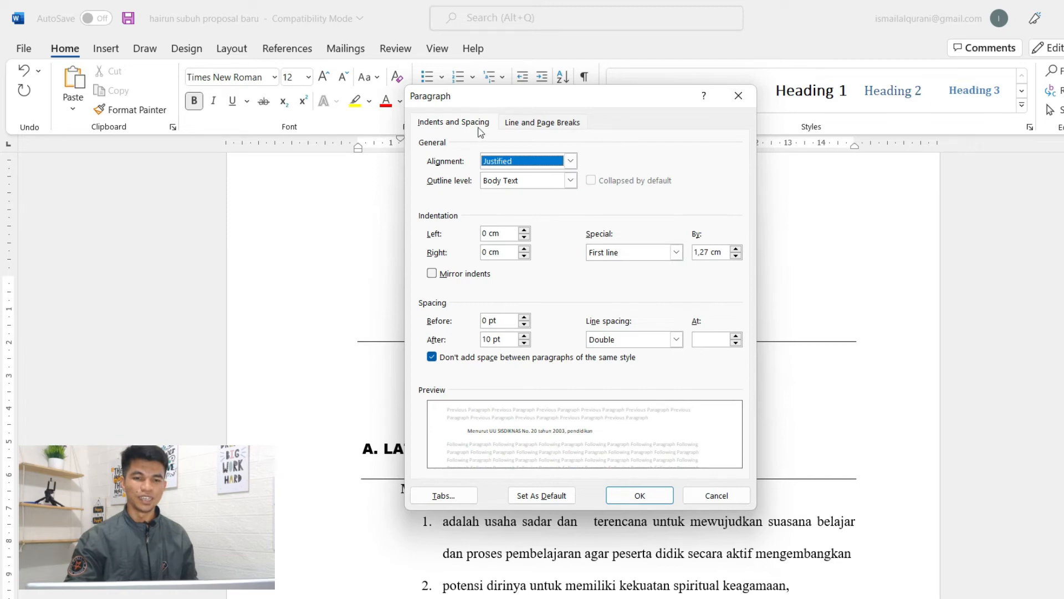
click(738, 95)
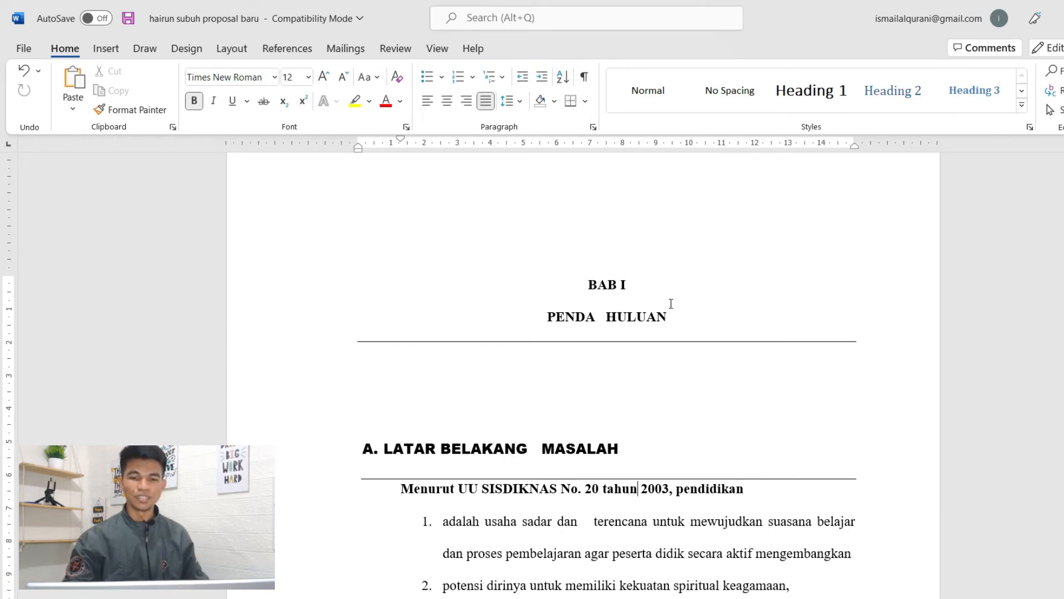
drag(674, 317, 586, 284)
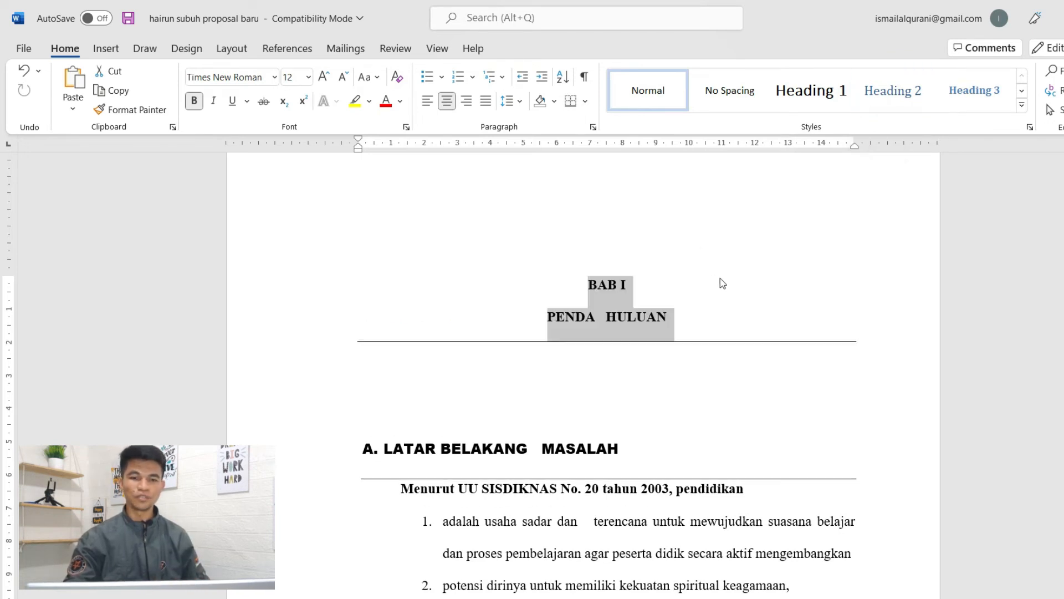
click(700, 314)
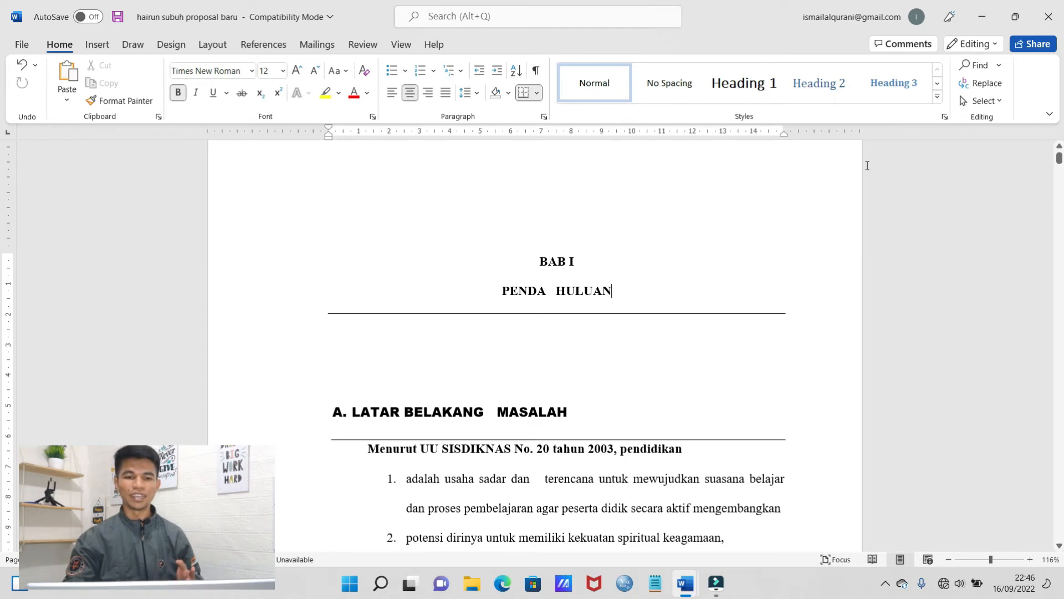
scroll(584, 401, down, 8)
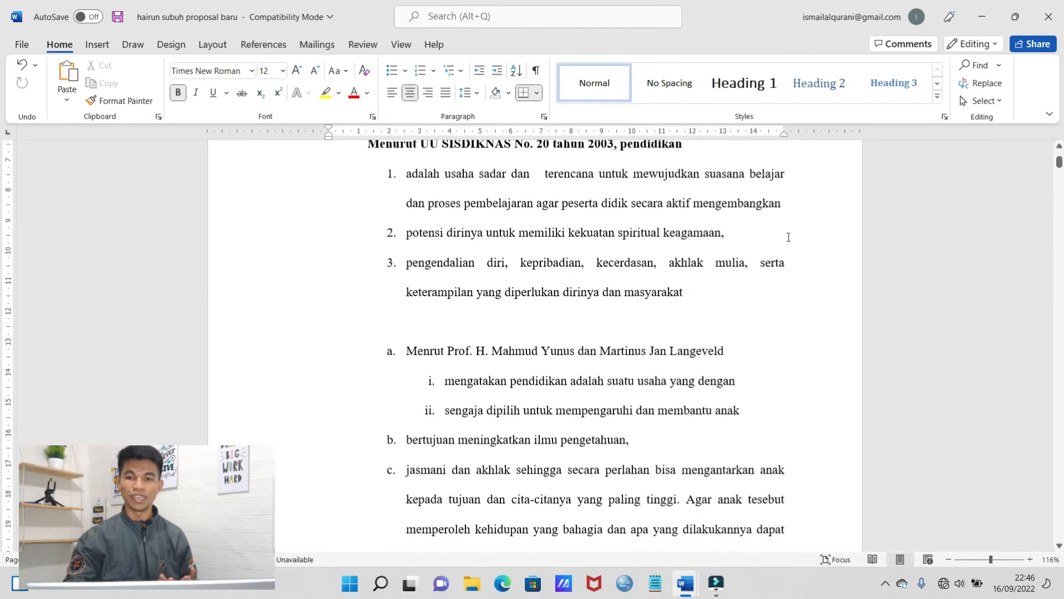
scroll(653, 313, up, 3)
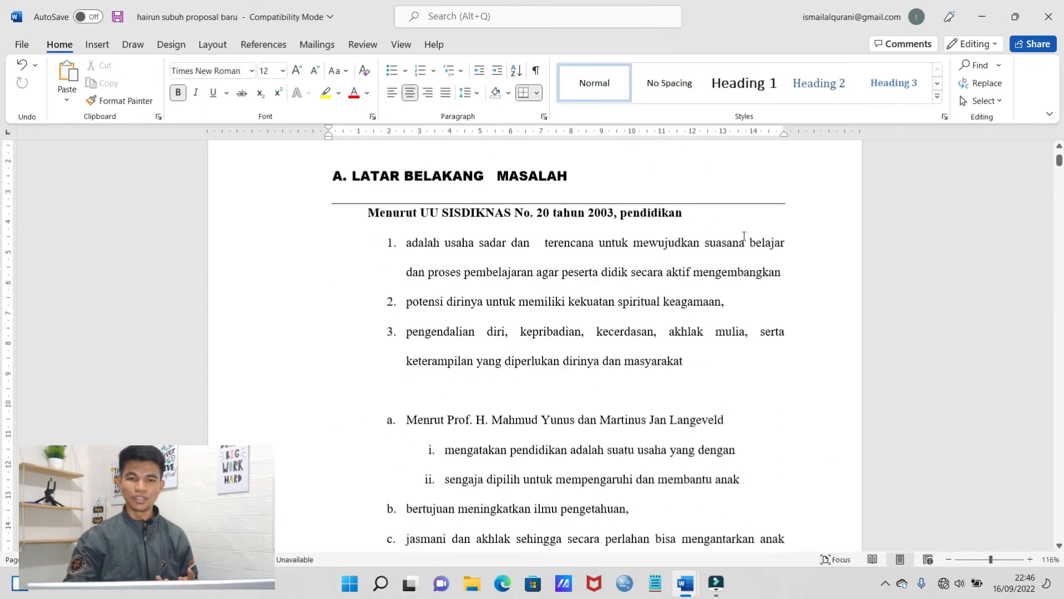
- Search the document for "KARAKTER" and look through the highlighted matches
click(978, 65)
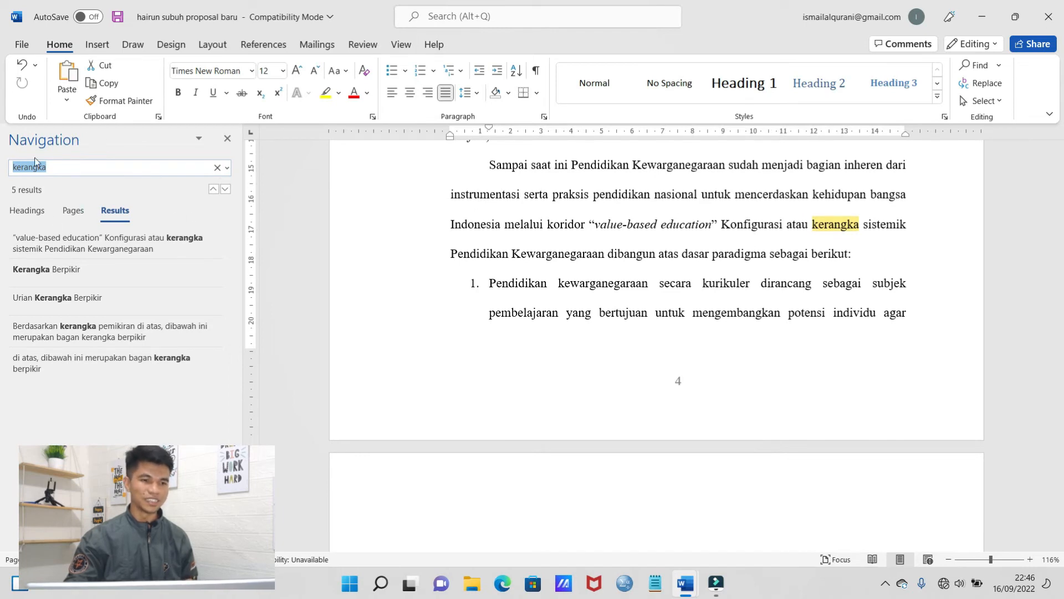
scroll(460, 262, up, 5)
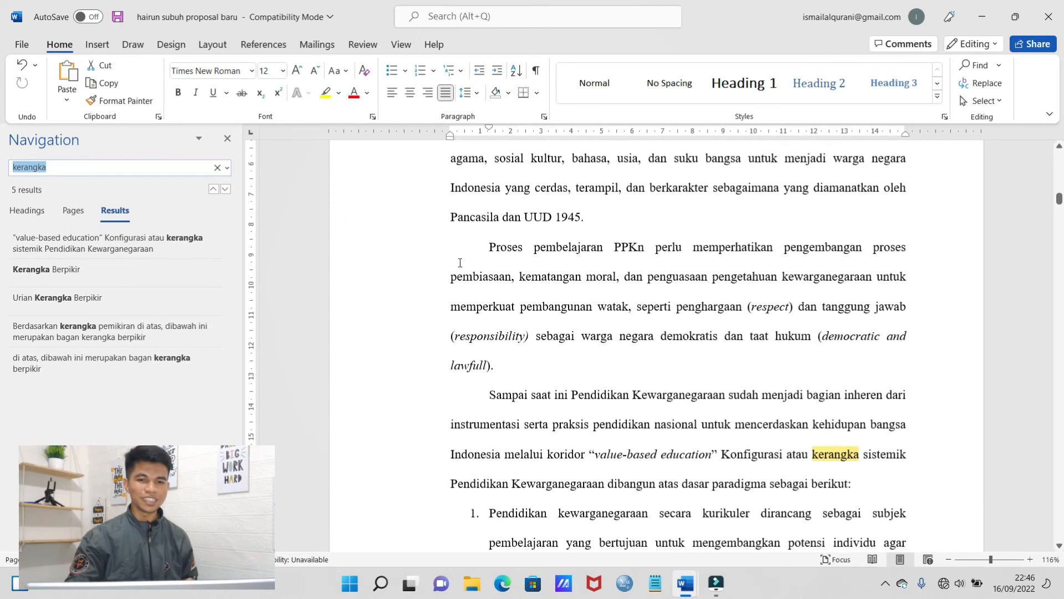
scroll(460, 262, up, 10)
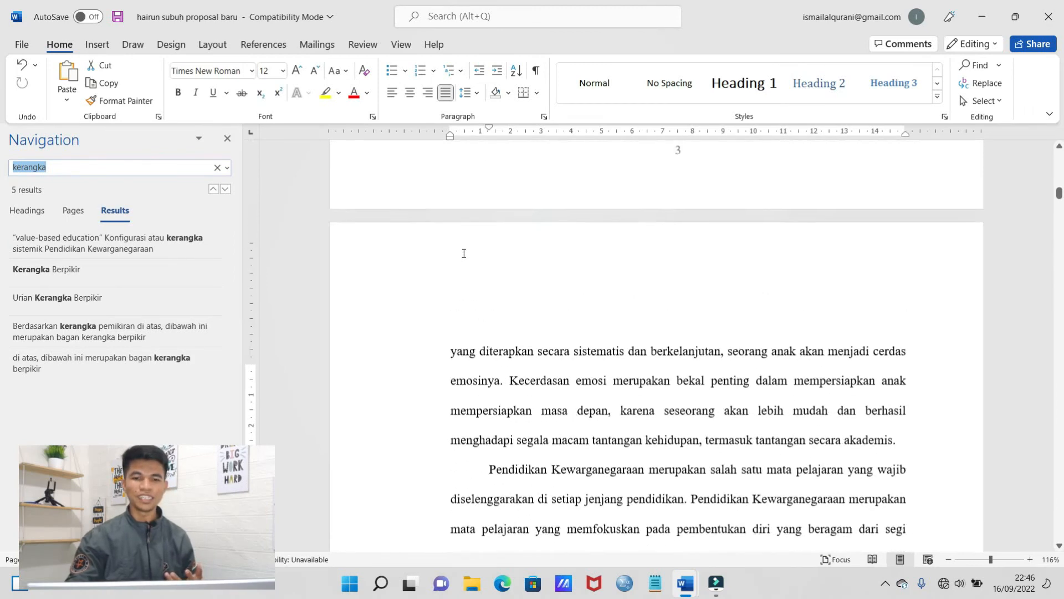
scroll(464, 253, up, 8)
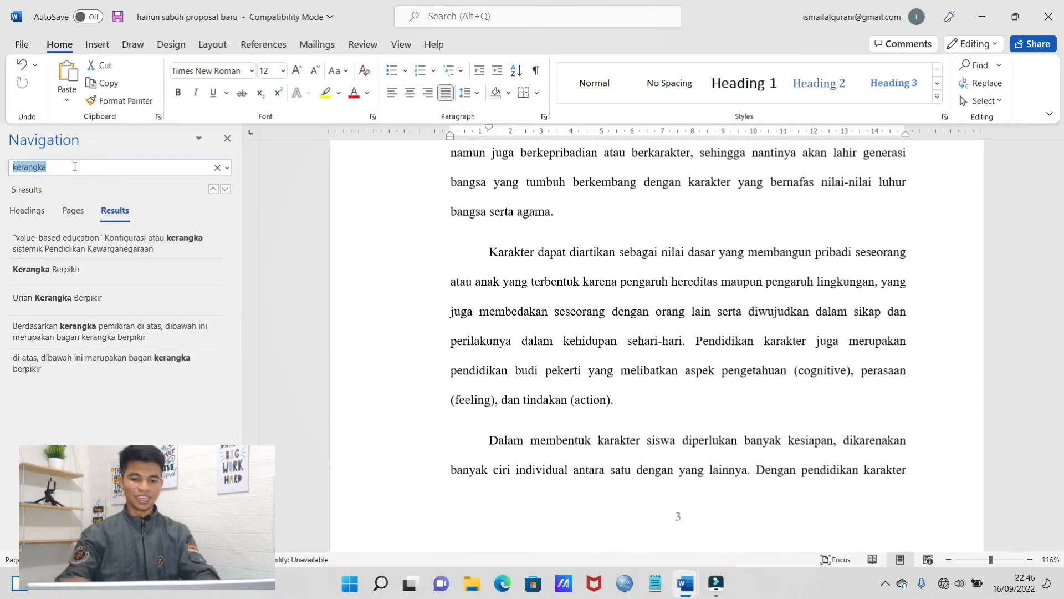
text(KARAK)
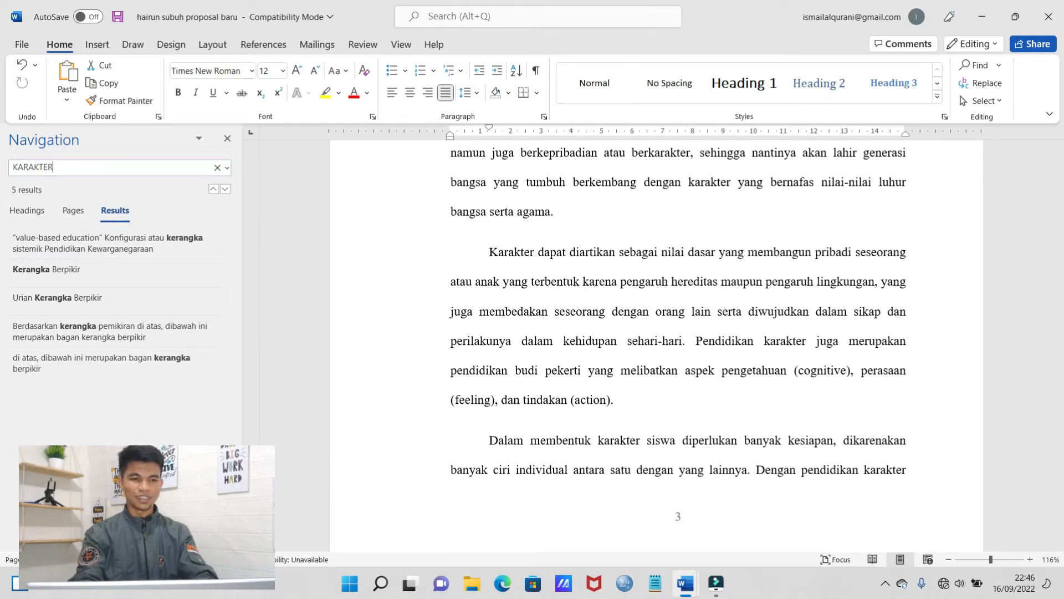
text(TER)
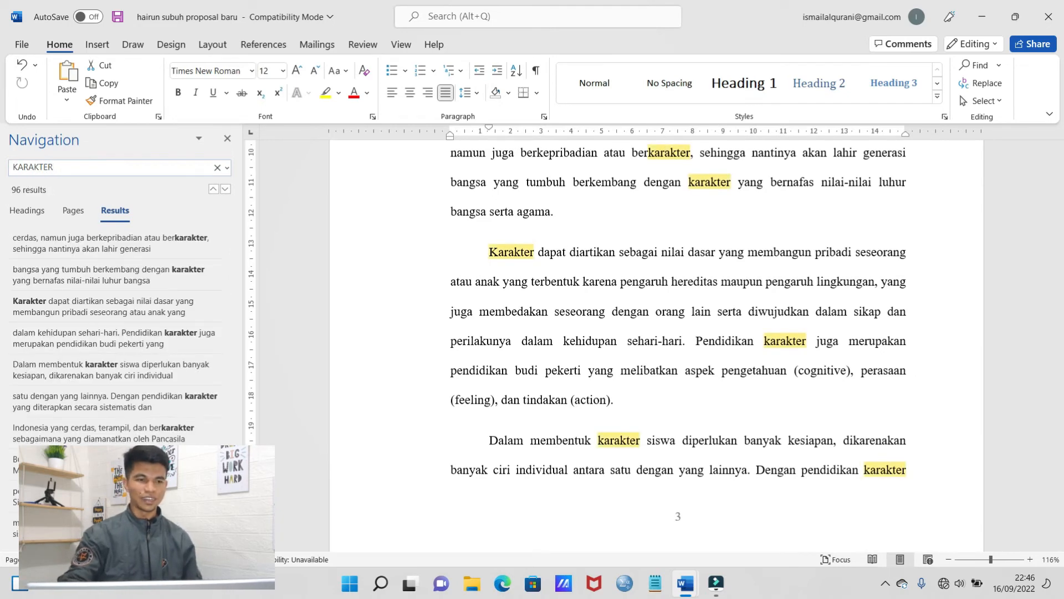
scroll(552, 215, up, 2)
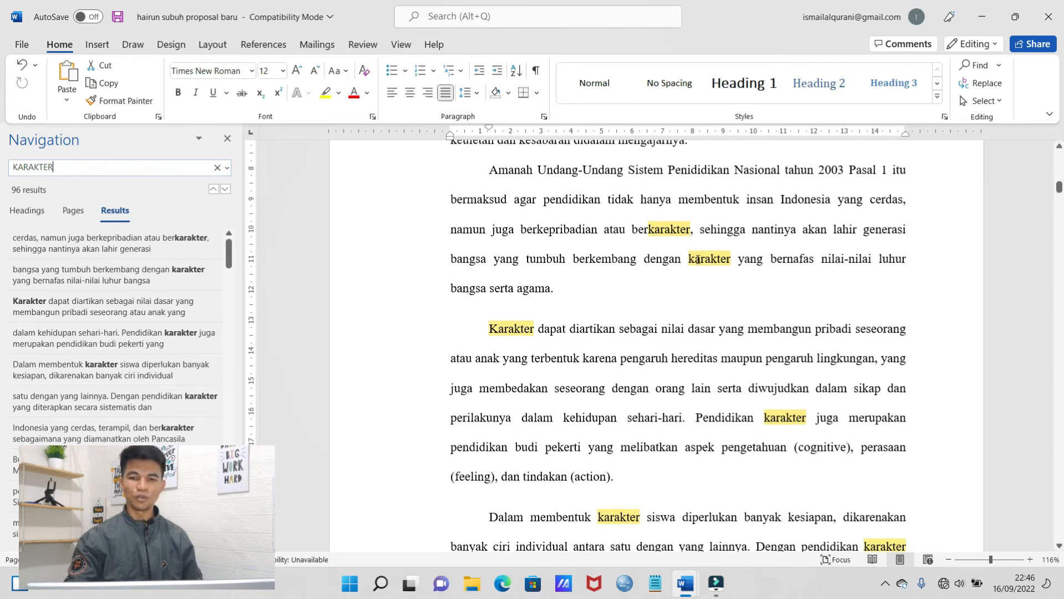
scroll(789, 336, down, 10)
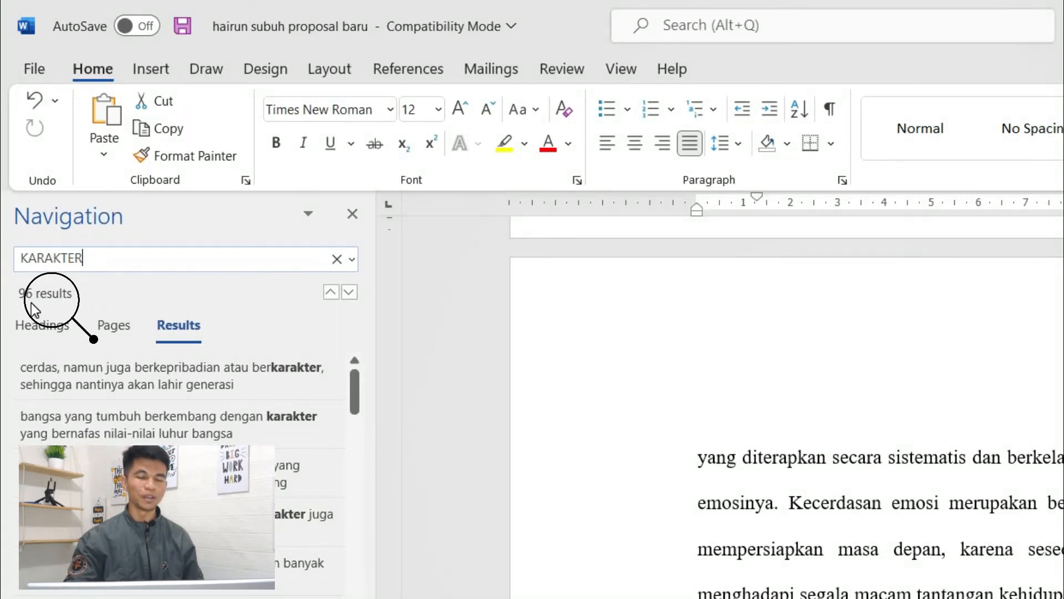
scroll(982, 444, down, 2)
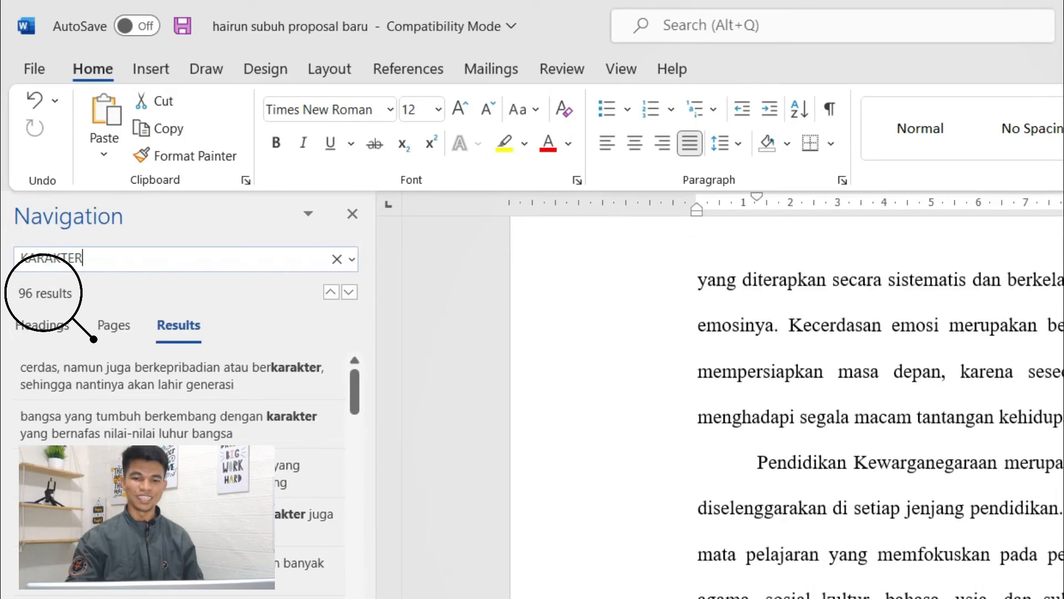
- Replace every occurrence of "karakter" in the document with "ATITUDE" using Find and Replace
scroll(887, 410, up, 7)
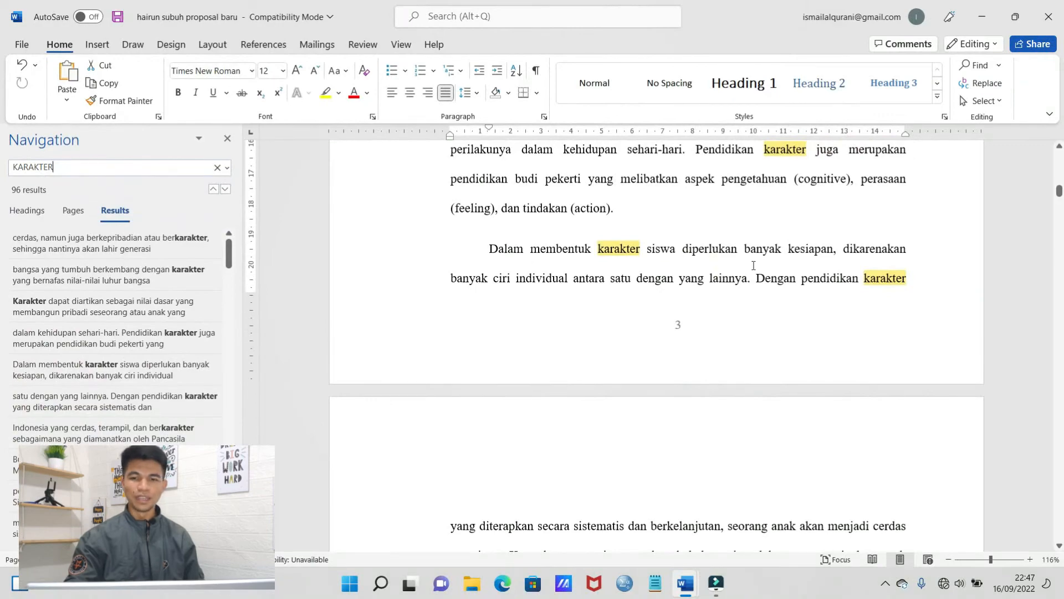
scroll(537, 256, up, 6)
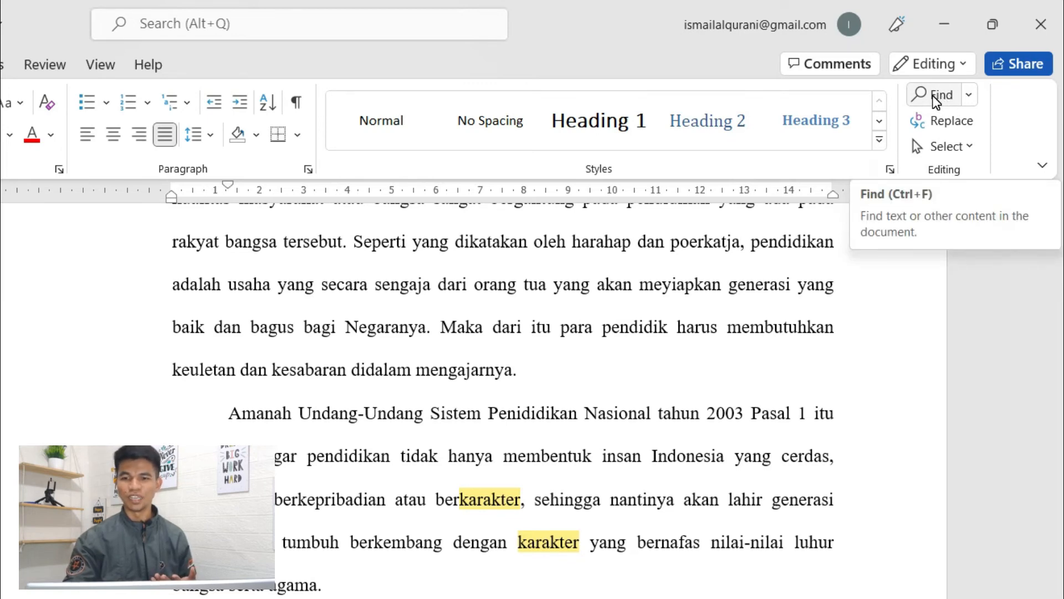
click(942, 126)
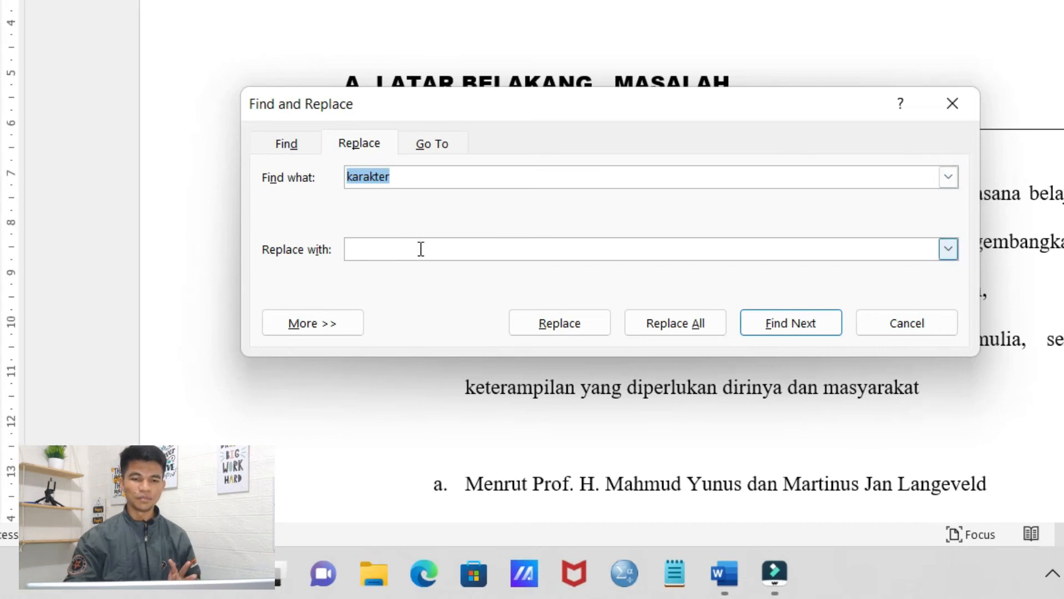
click(397, 250)
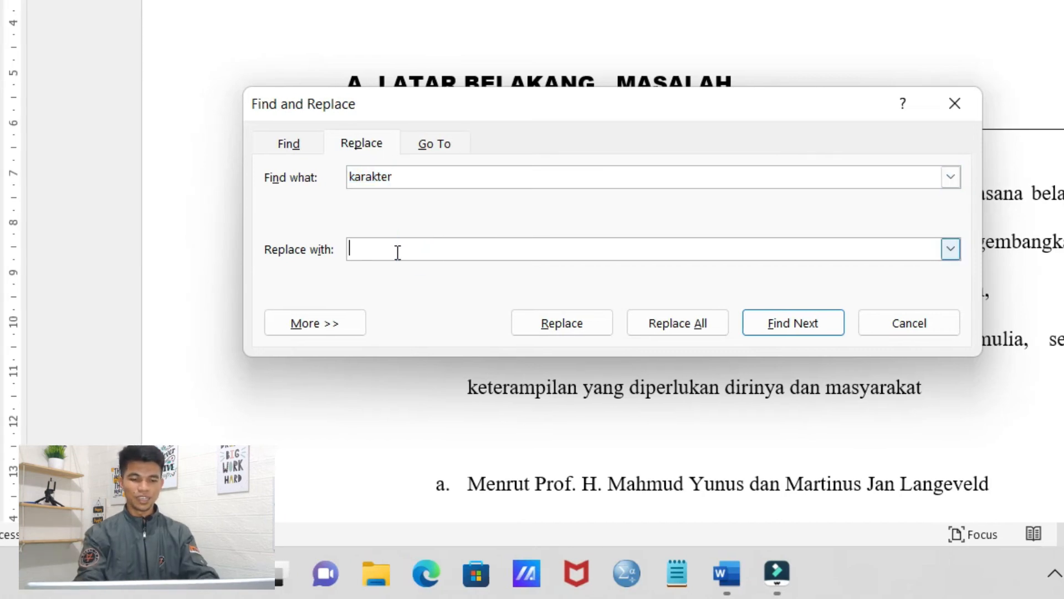
text(ATITUDE)
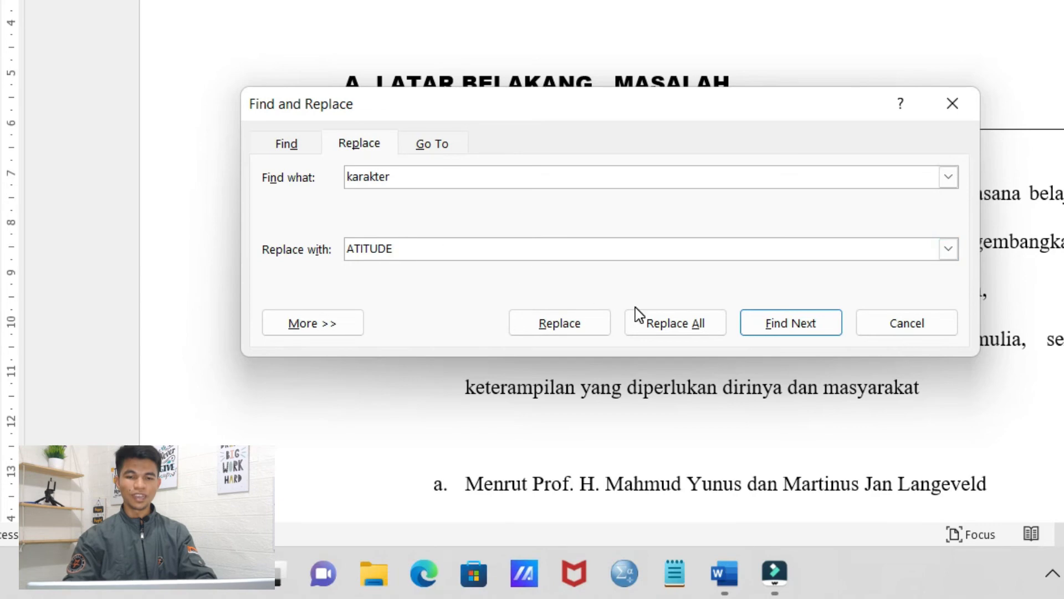
click(694, 326)
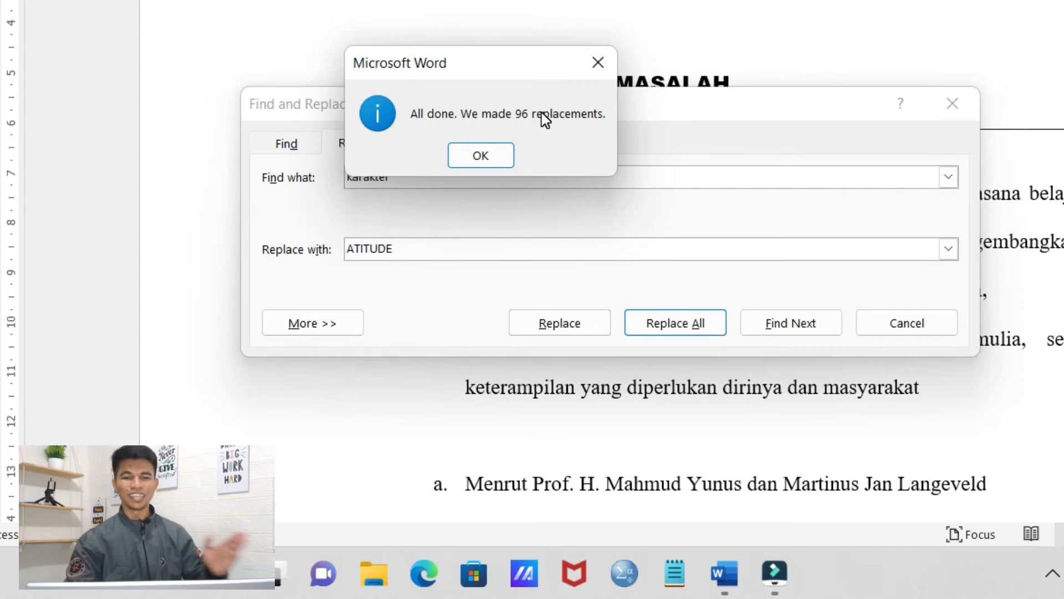
click(482, 156)
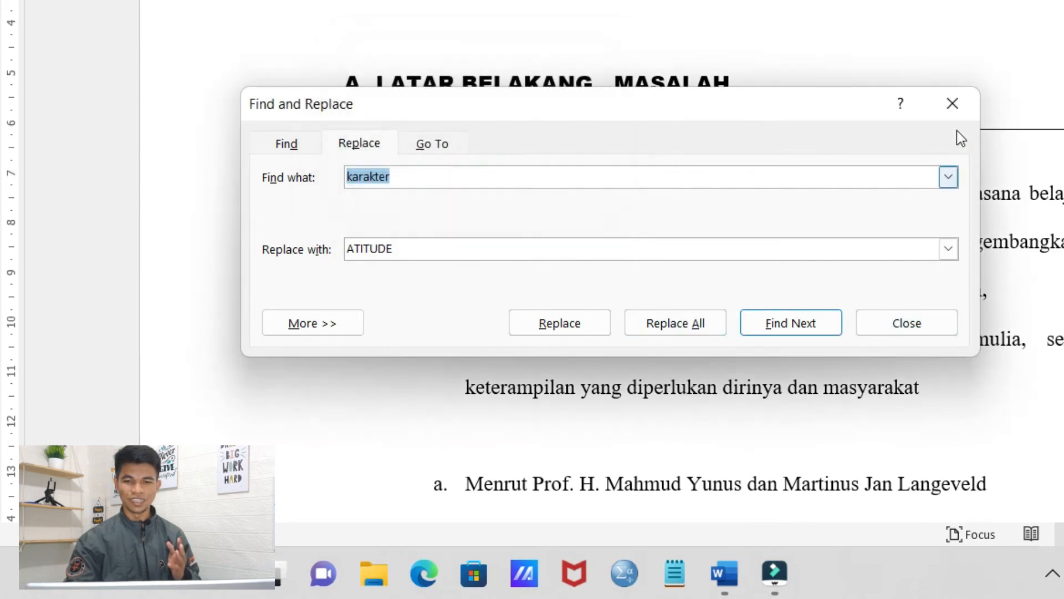
click(964, 99)
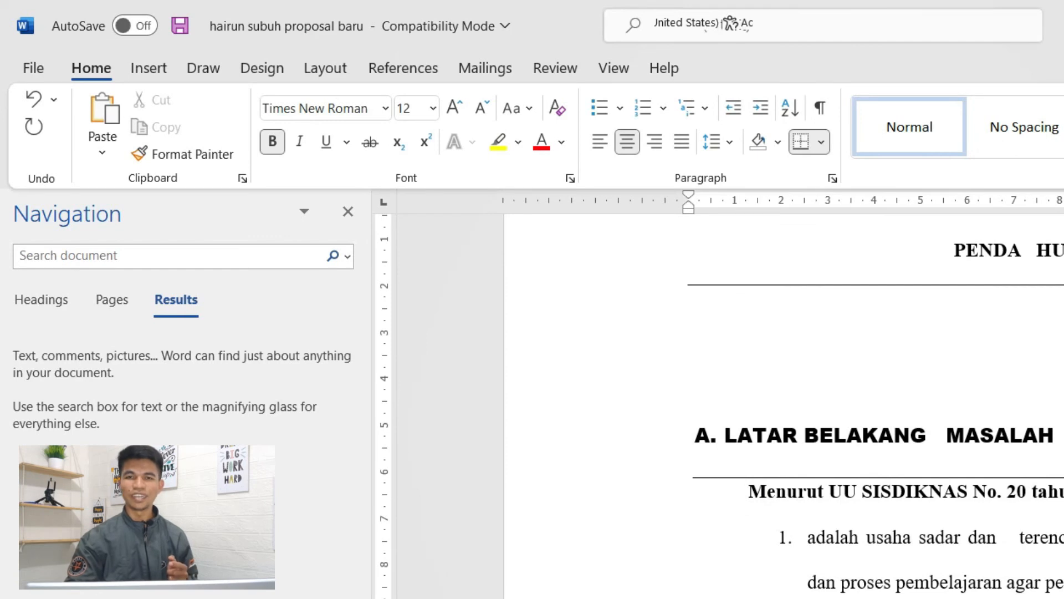
- Search the document for "karakter" and "ATITUDE" to check the replacement, and close the Navigation pane
key(ctrl+f)
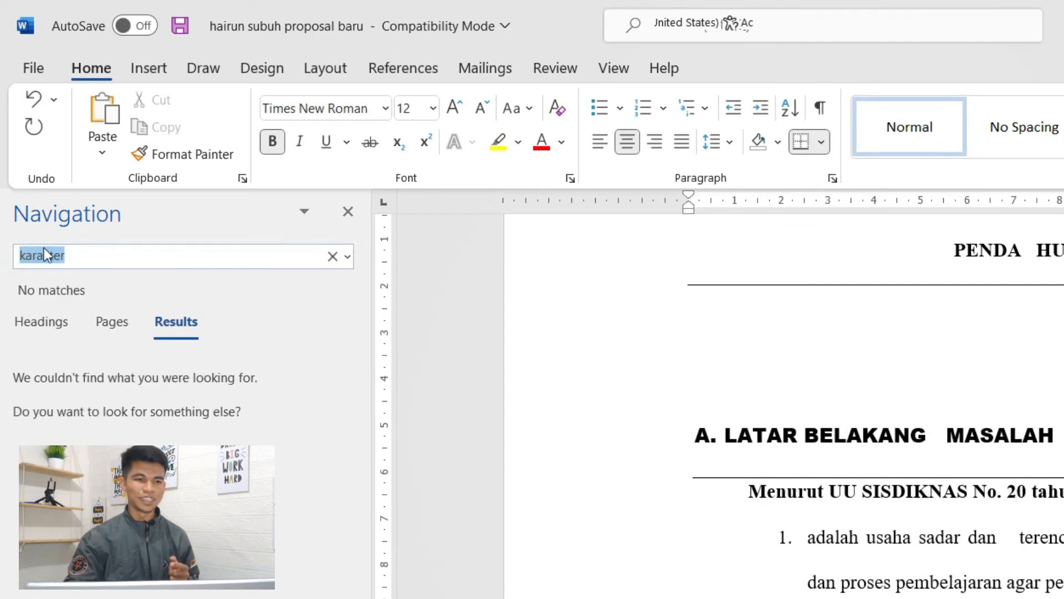
click(94, 259)
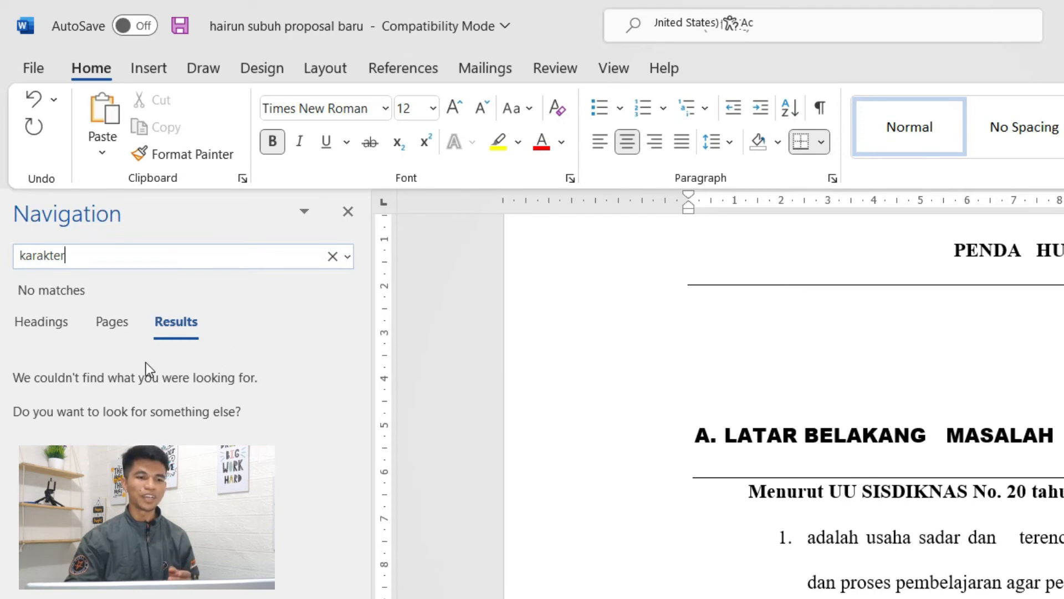
double_click(81, 256)
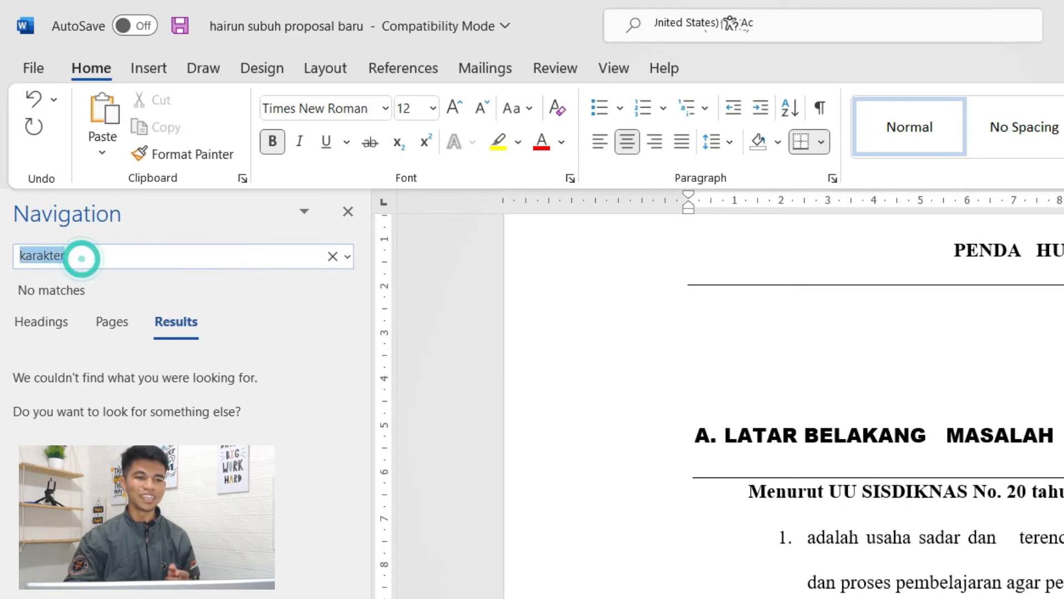
click(129, 256)
drag(128, 256, 6, 257)
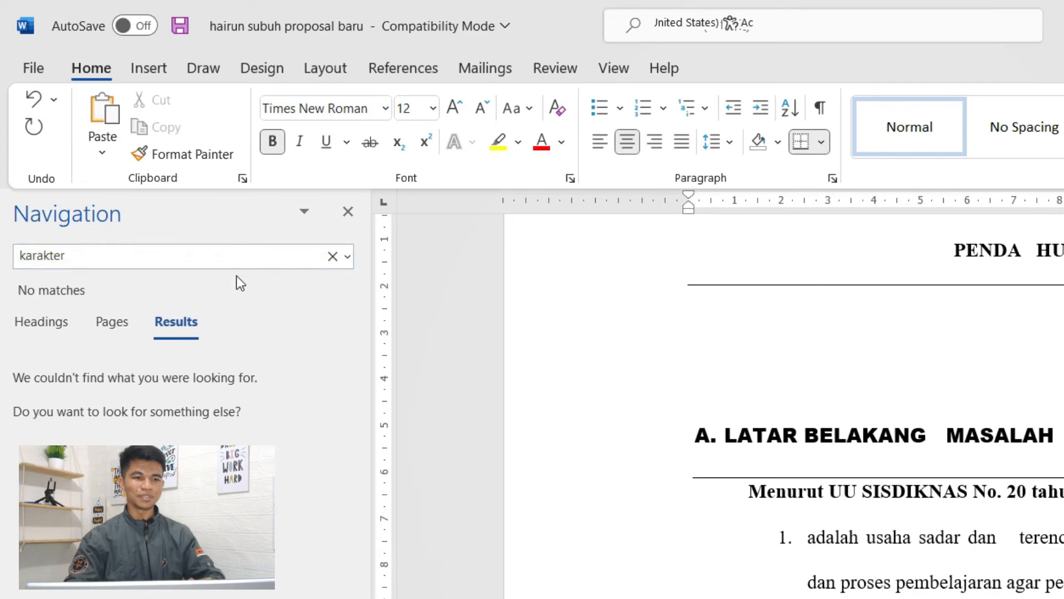
mouse_move(97, 249)
mouse_down()
mouse_move(1, 257)
mouse_move(87, 262)
mouse_up()
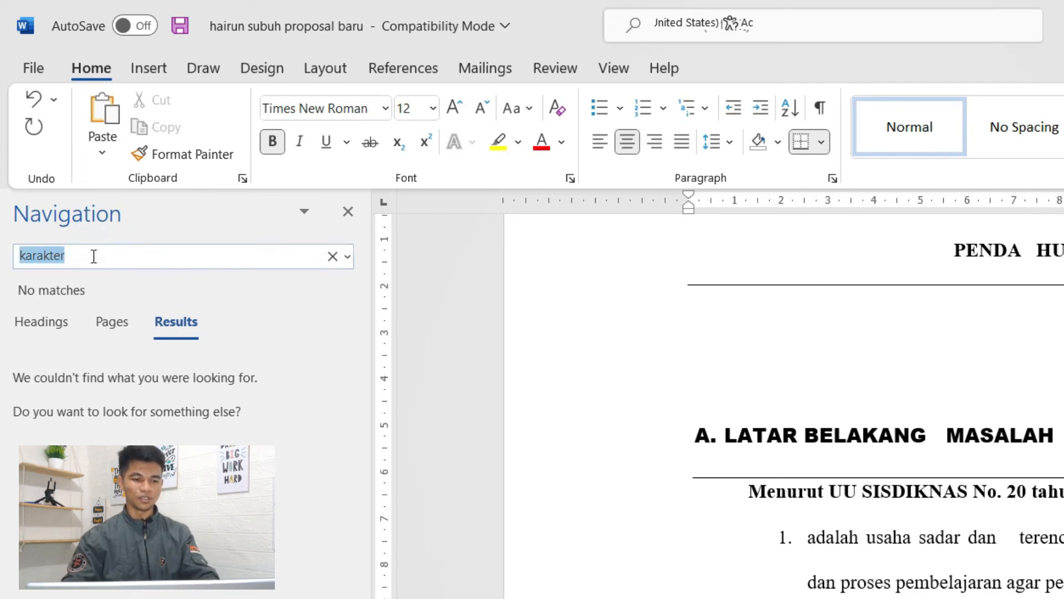
text(ATIT)
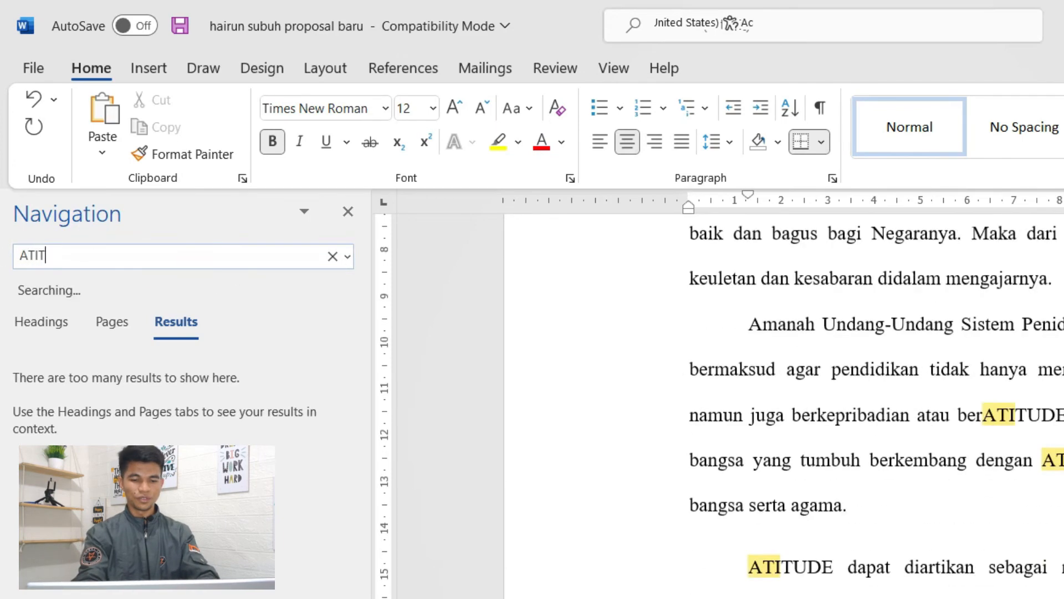
text(UDE)
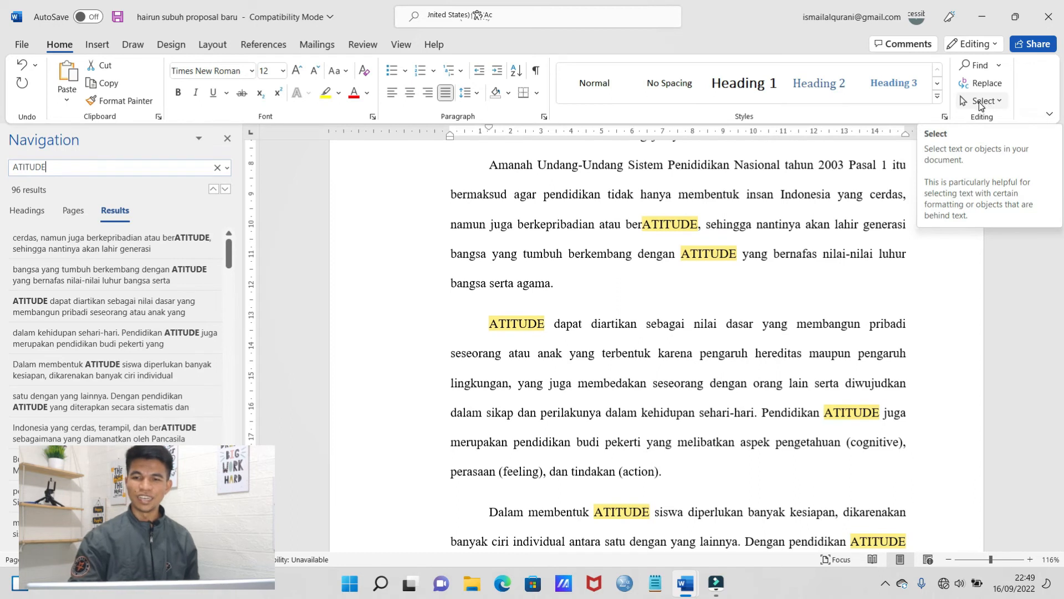
click(691, 250)
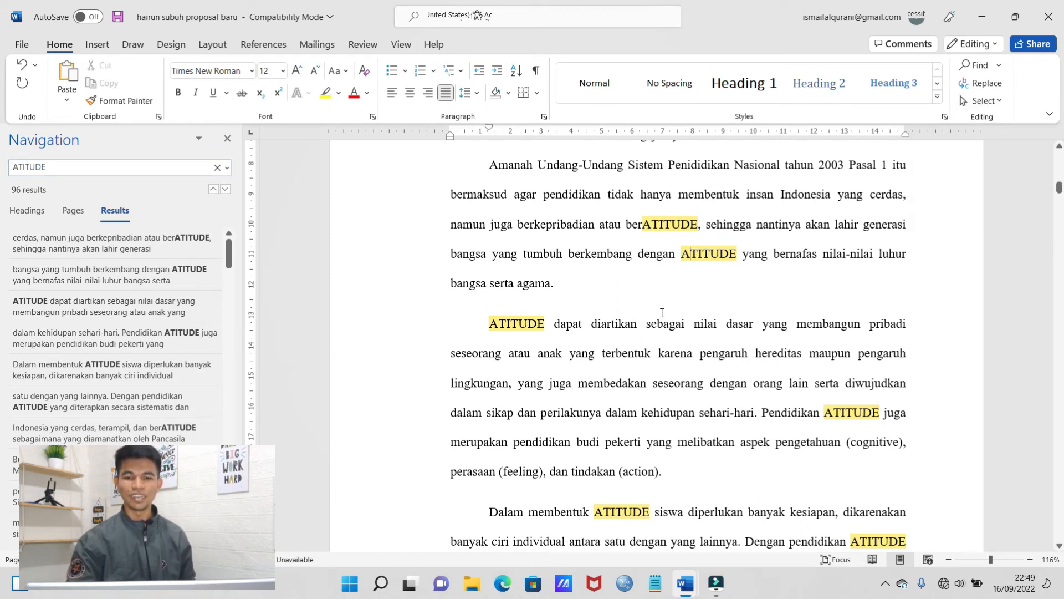
click(228, 139)
- Switch to the Document2 window and bring the Fungsi Pengawasan diagram into view
mouse_move(688, 593)
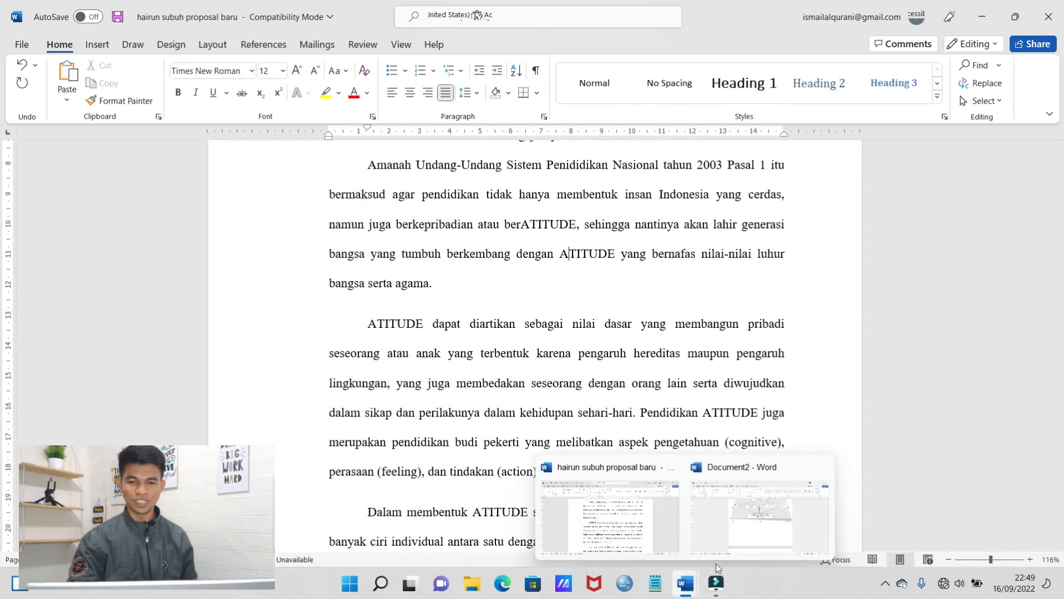
click(744, 535)
scroll(665, 338, down, 1)
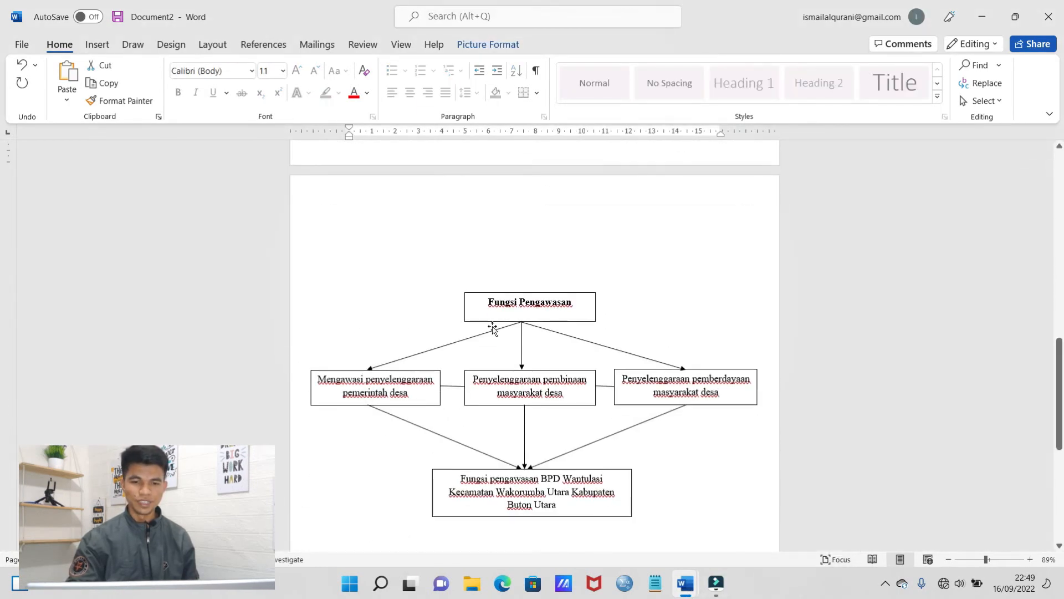
click(495, 305)
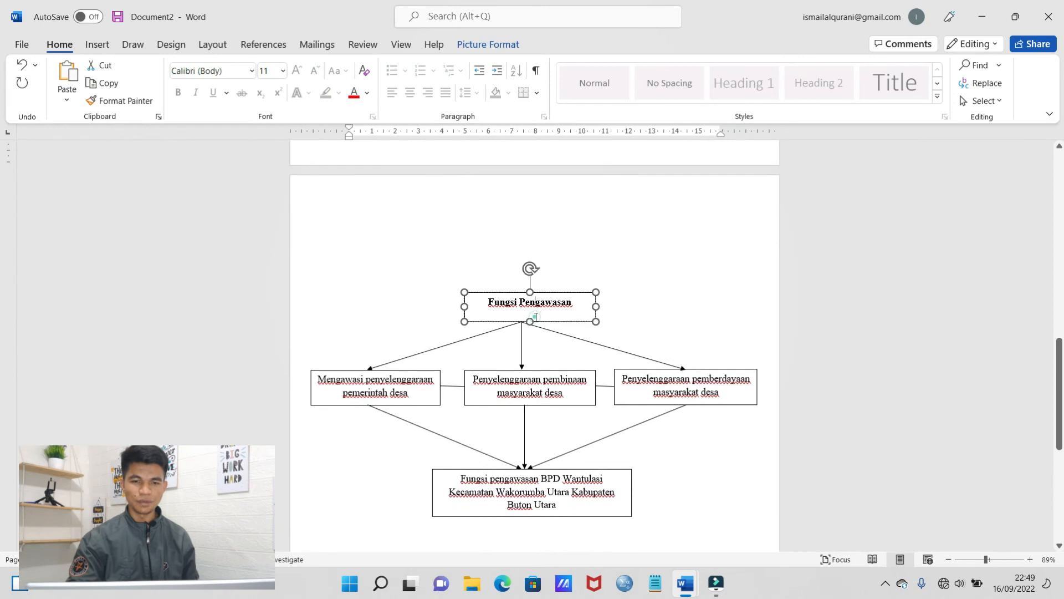
click(585, 354)
scroll(582, 344, down, 2)
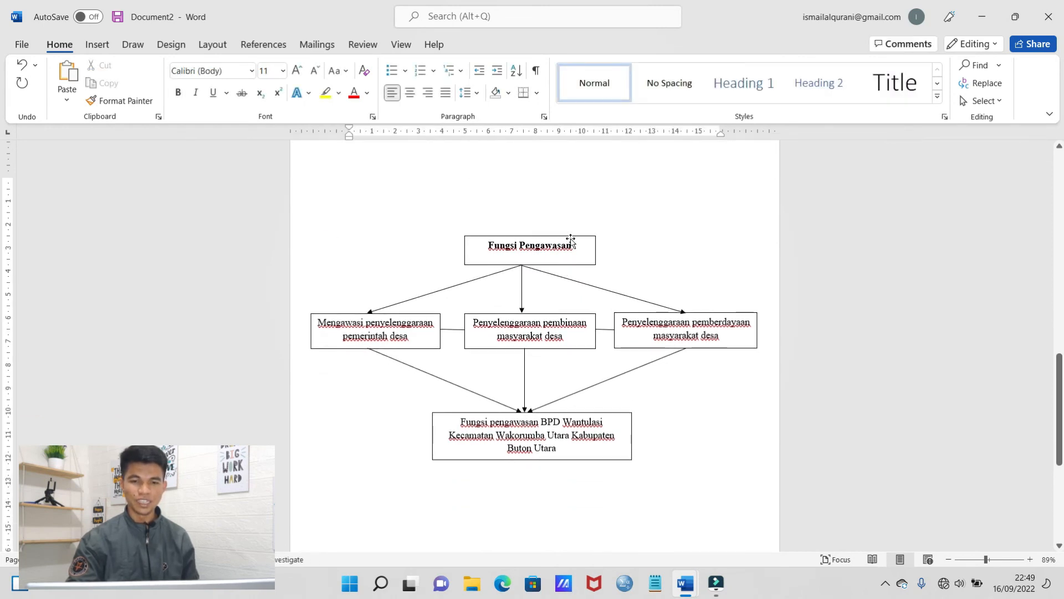
- Try moving the Fungsi Pengawasan box on its own and undo the move
drag(571, 239, 581, 210)
drag(577, 213, 524, 240)
key(ctrl+z)
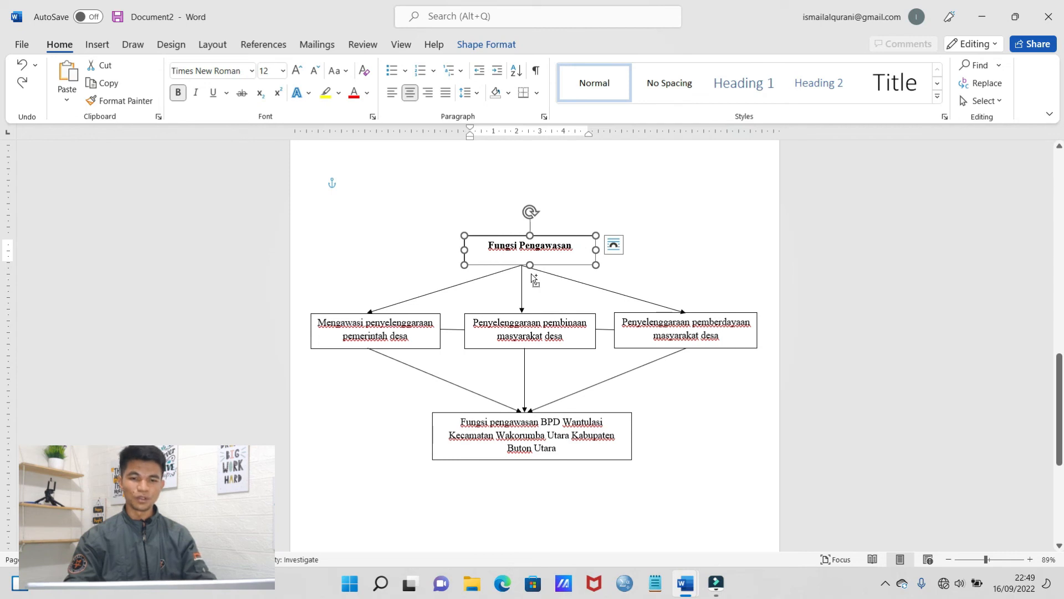
- Try adding the upper arrows and the boxes beneath them to the Fungsi Pengawasan box selection
shift+click(504, 272)
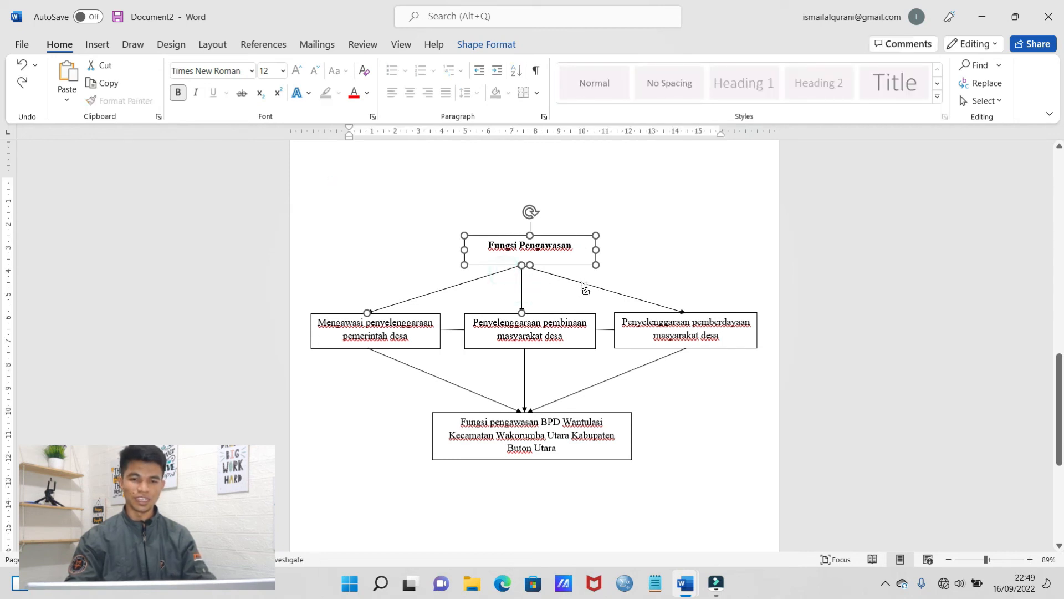
shift+click(576, 314)
shift+click(423, 312)
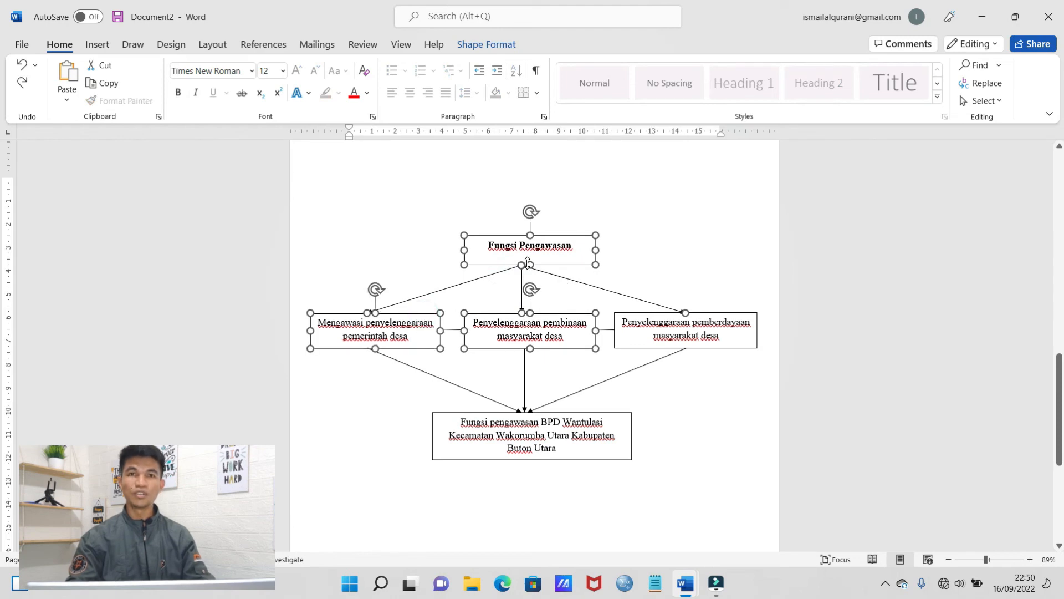
- Select only the Fungsi Pengawasan box and turn on Select Objects mode
click(571, 239)
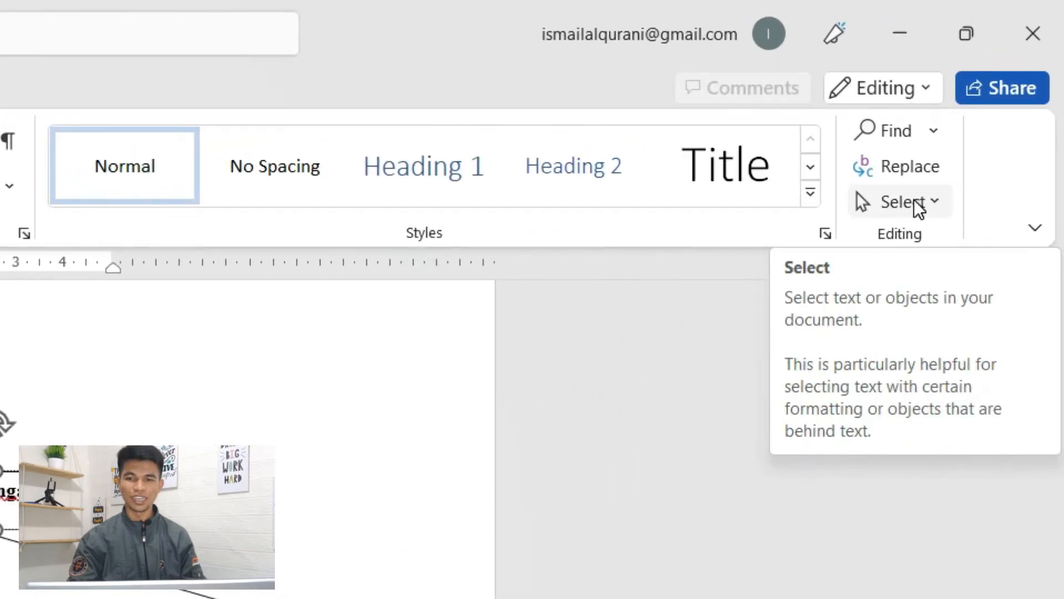
click(917, 206)
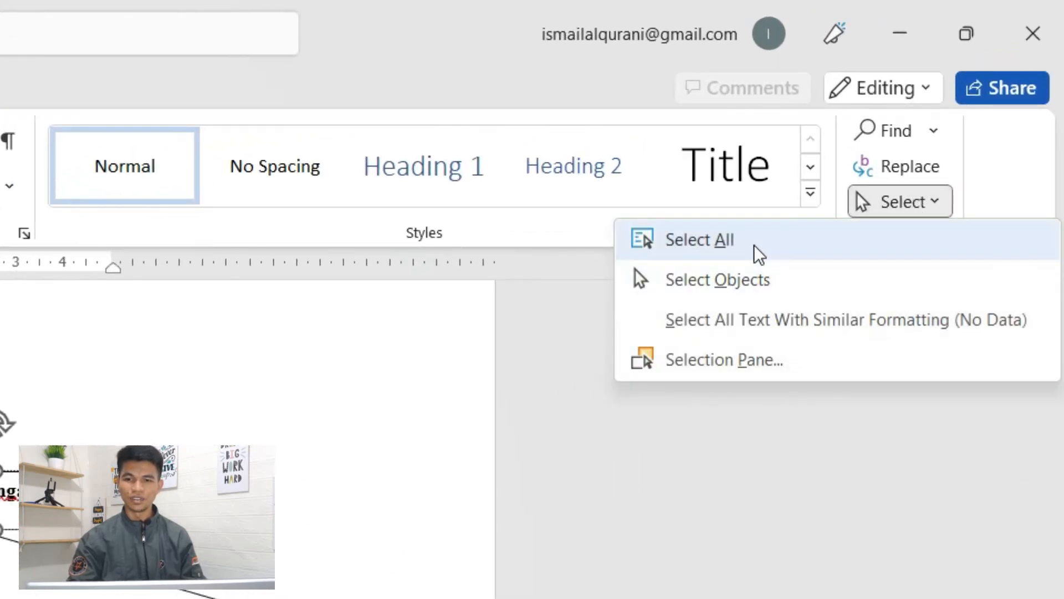
click(770, 279)
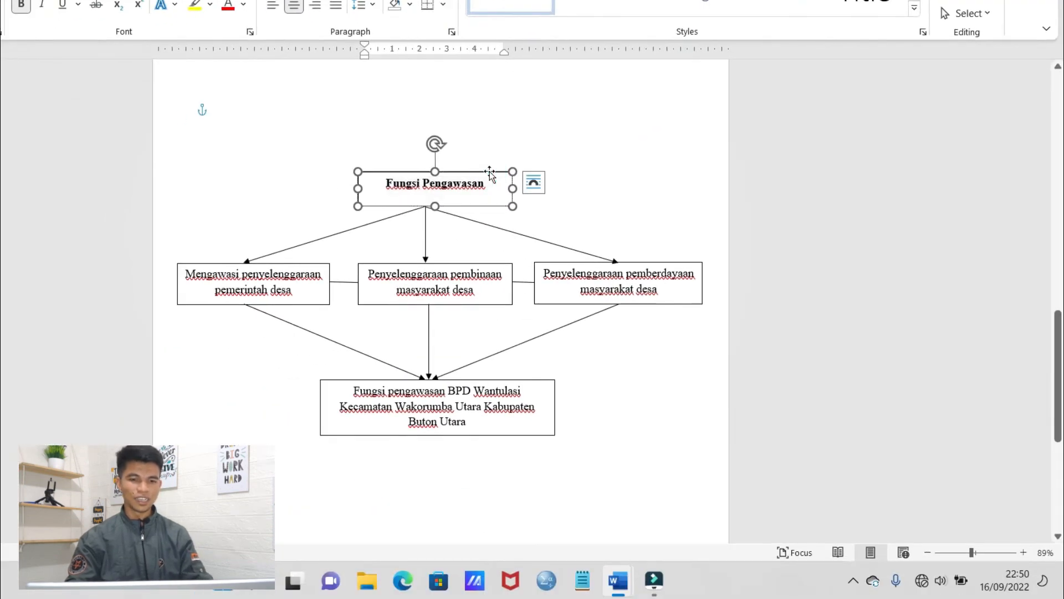
- Add the diagram's remaining arrows, connector lines and boxes to the selection with the Fungsi Pengawasan box
shift+click(379, 220)
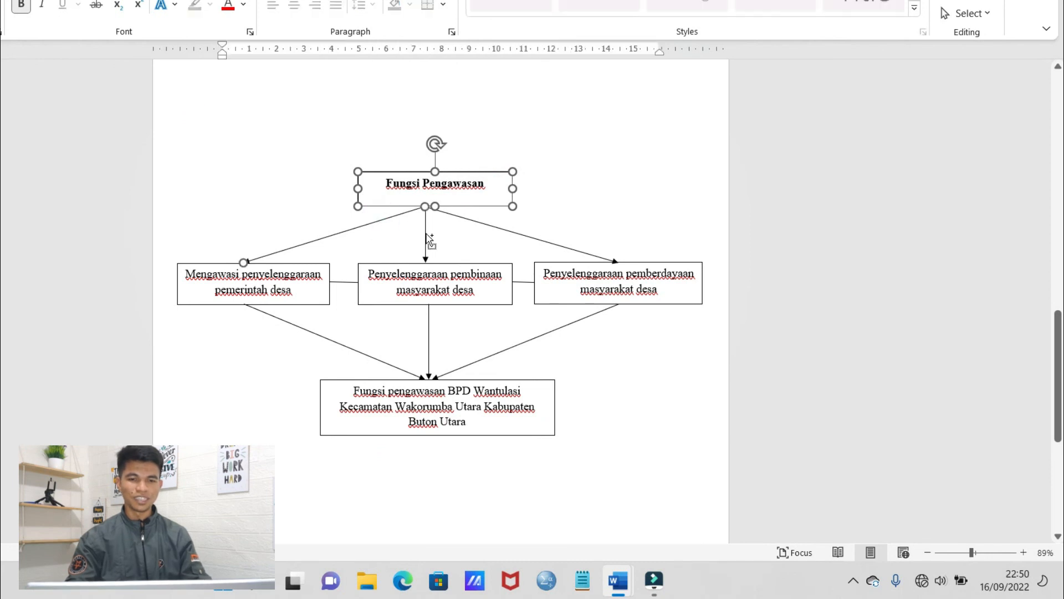
shift+click(425, 233)
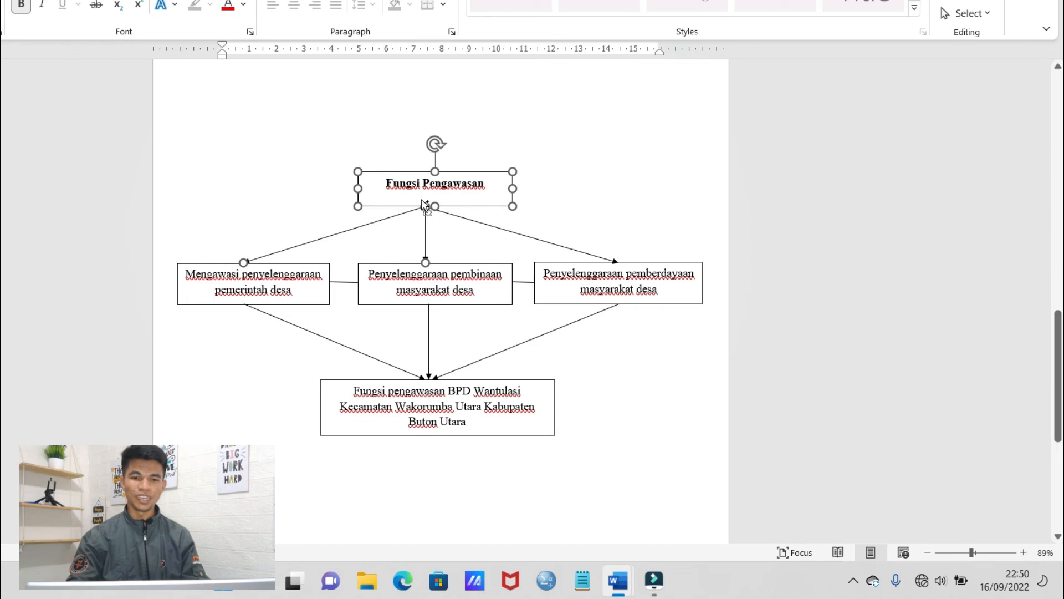
shift+click(518, 233)
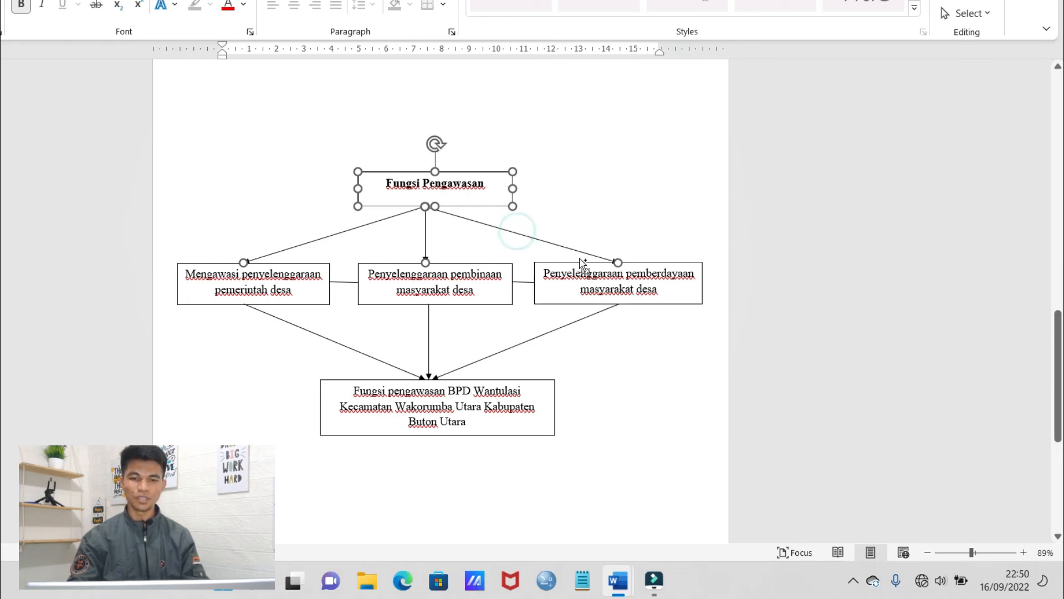
shift+click(596, 269)
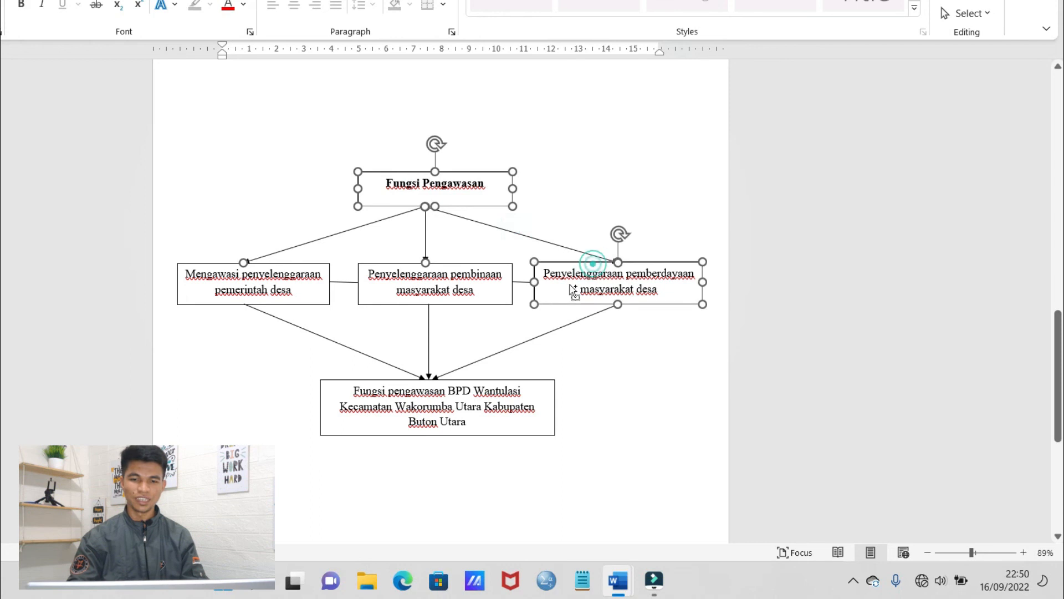
shift+click(523, 283)
shift+click(506, 282)
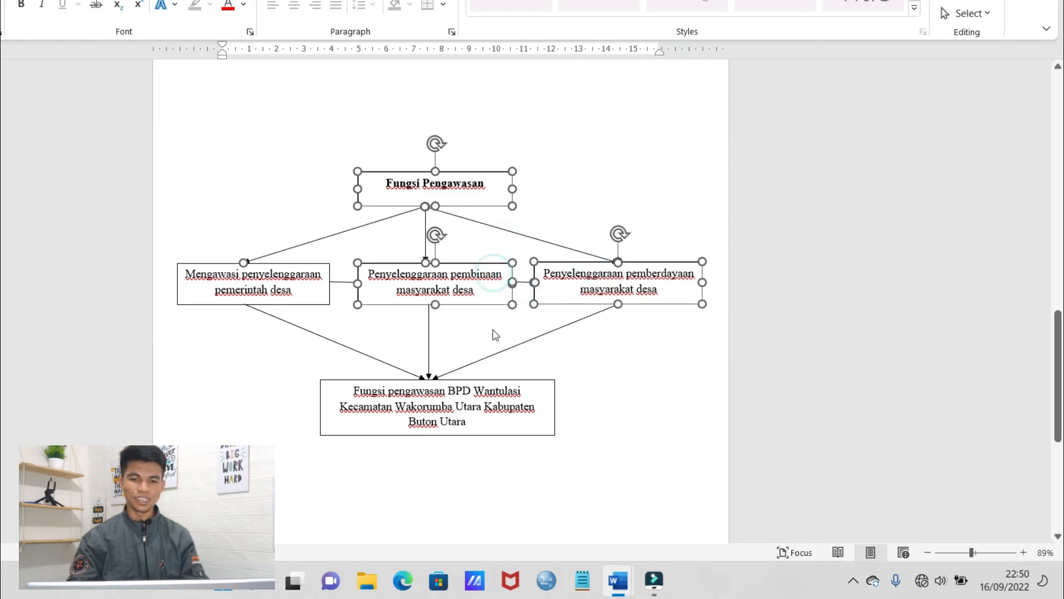
shift+click(428, 337)
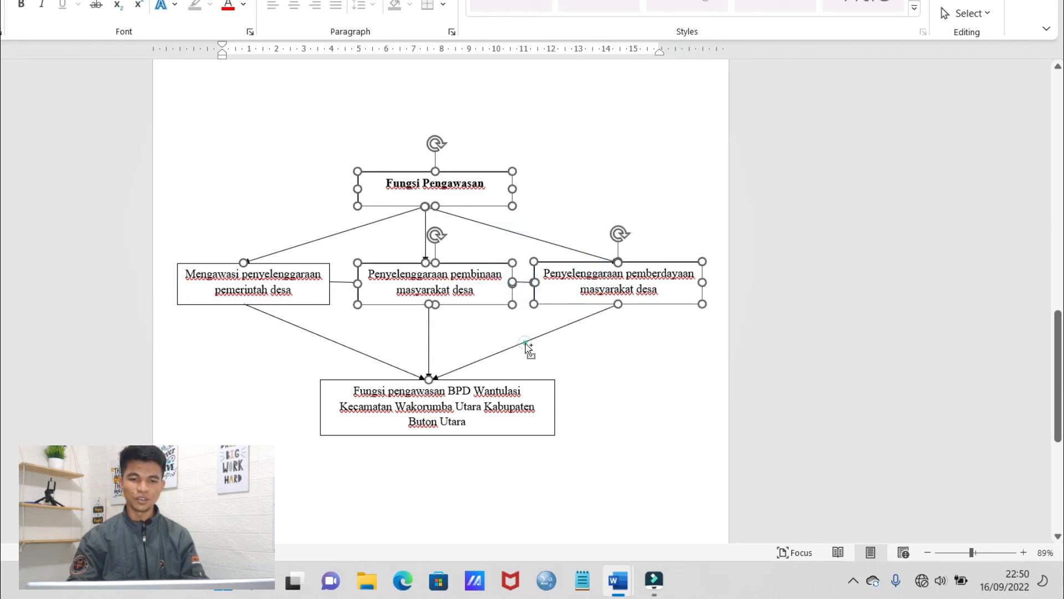
shift+click(525, 342)
shift+click(517, 395)
shift+click(336, 344)
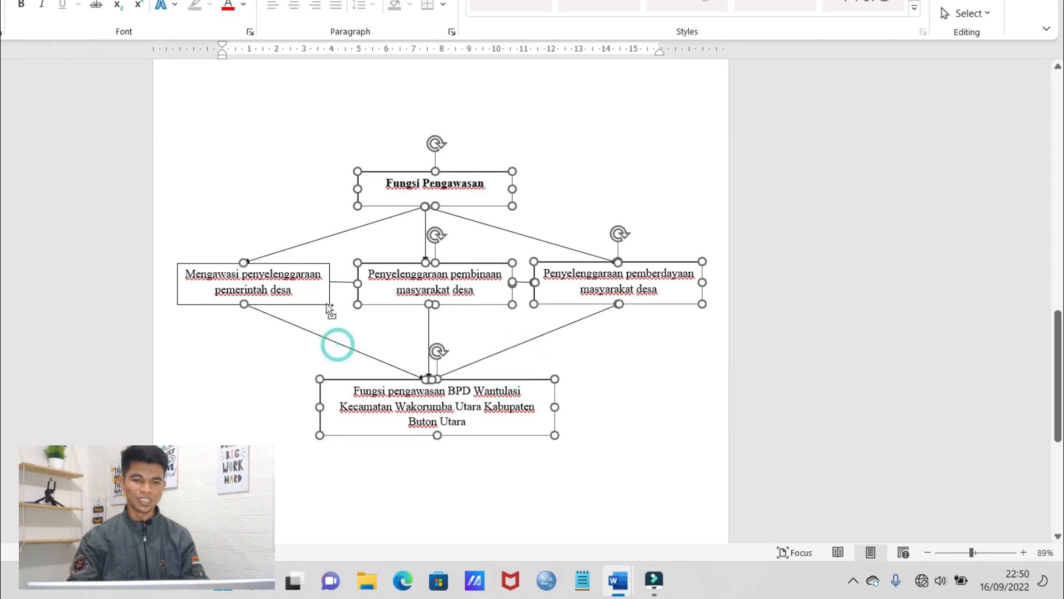